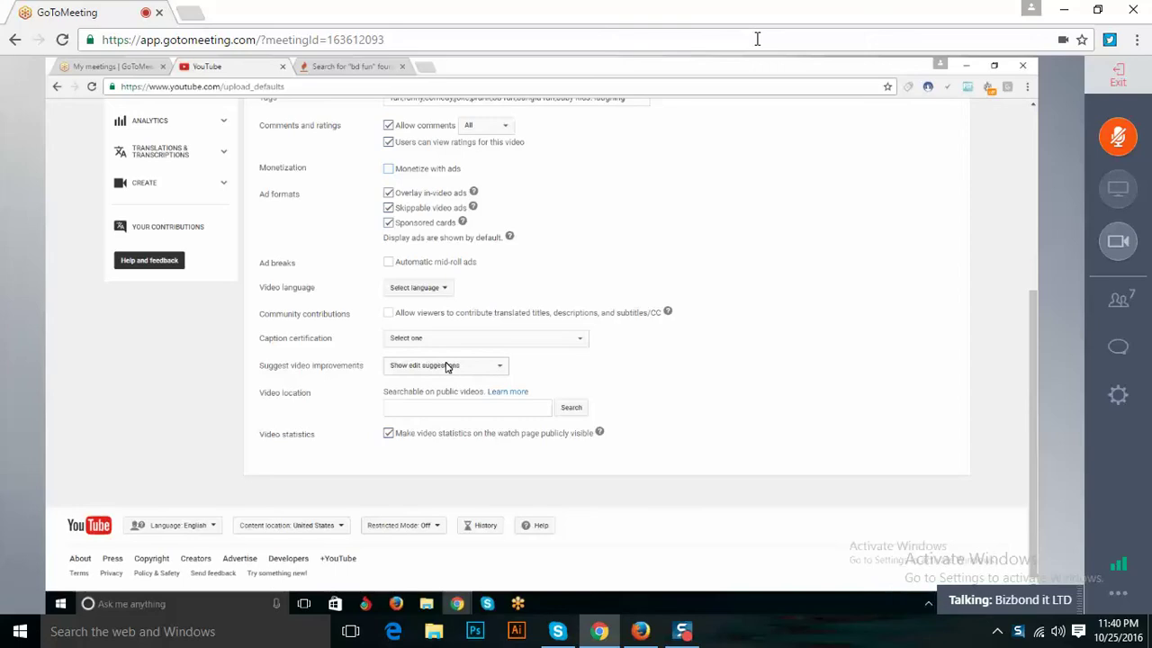
Scroll through the Upload defaults settings page to review its options.
scroll(450, 366, down, 1)
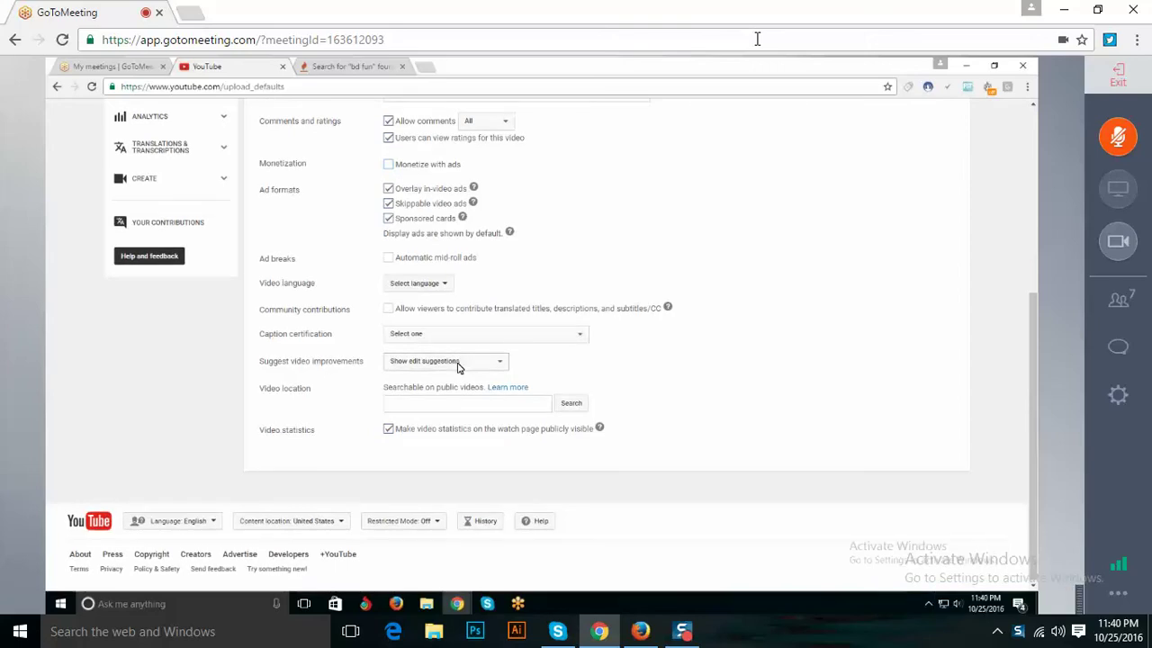
scroll(827, 417, up, 1)
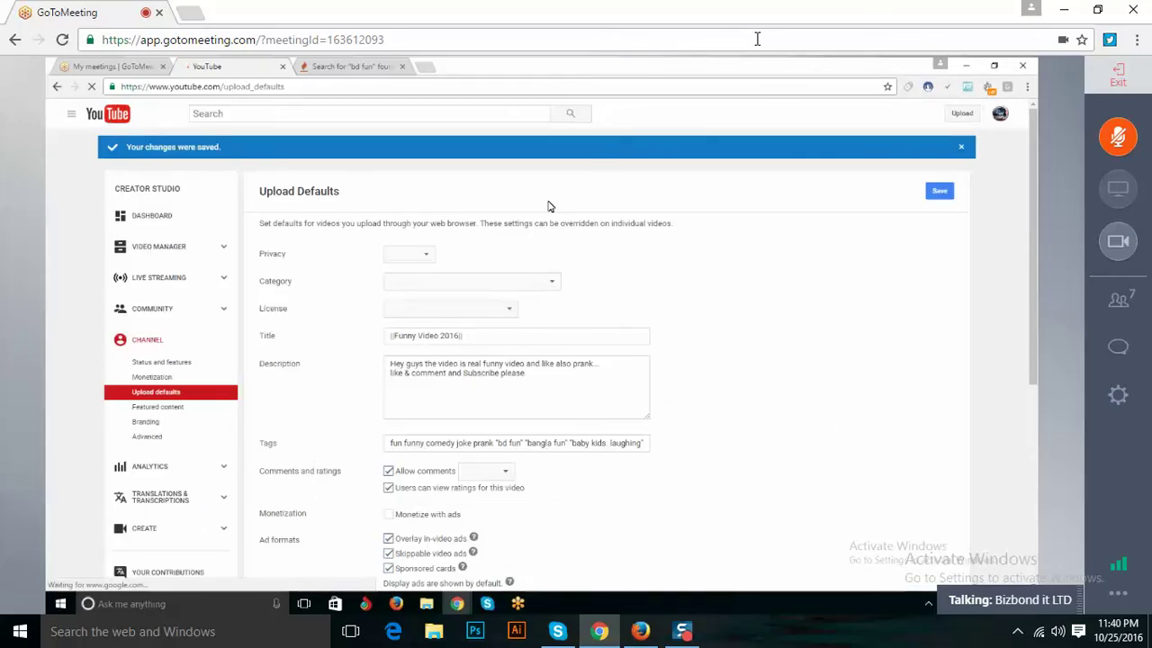
scroll(149, 346, down, 1)
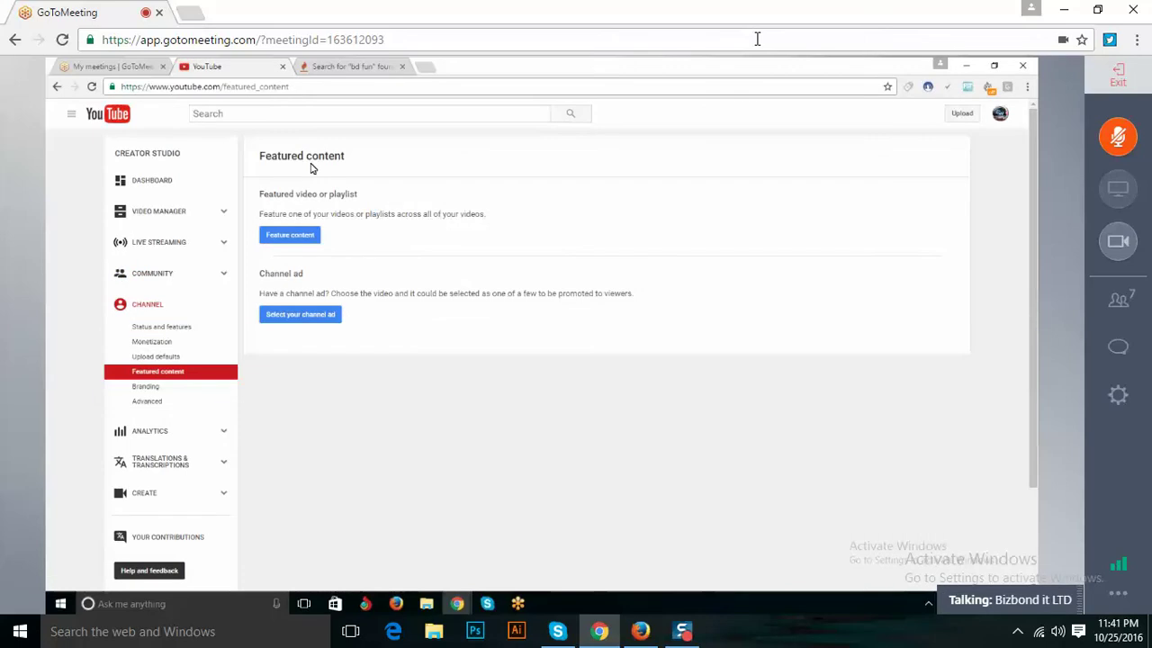
Open YouTube in a second tab and switch to it to find the Vevo channel.
middle_click(99, 110)
click(342, 66)
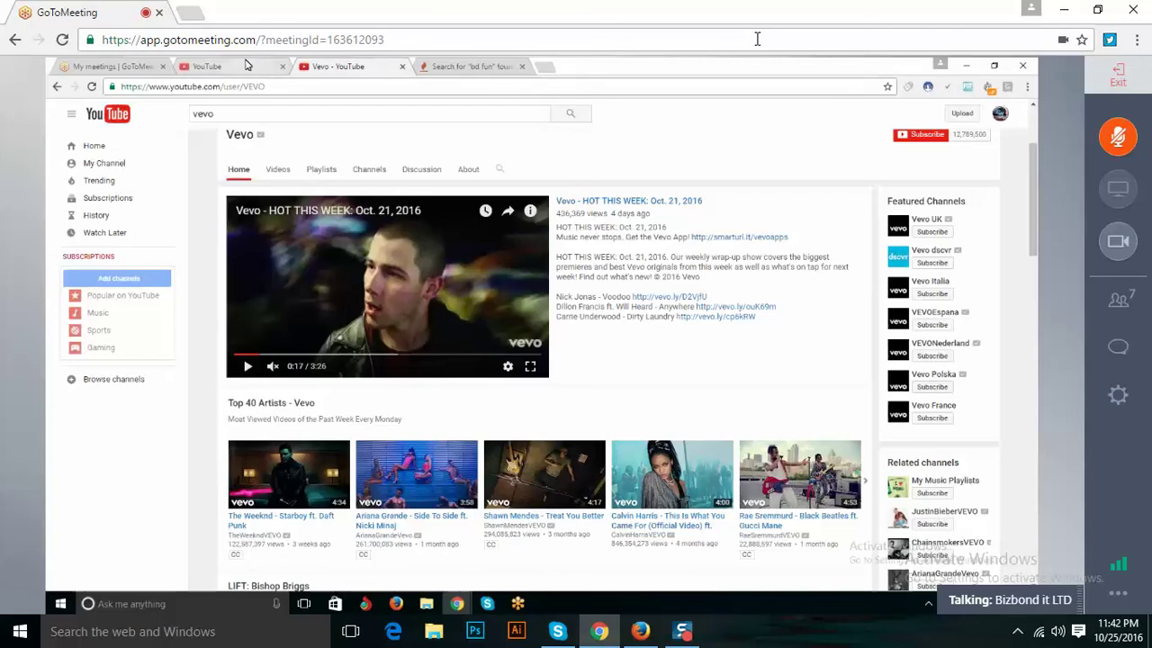
Start featuring a video or playlist, check the Vevo tab, then cancel without featuring anything.
click(248, 65)
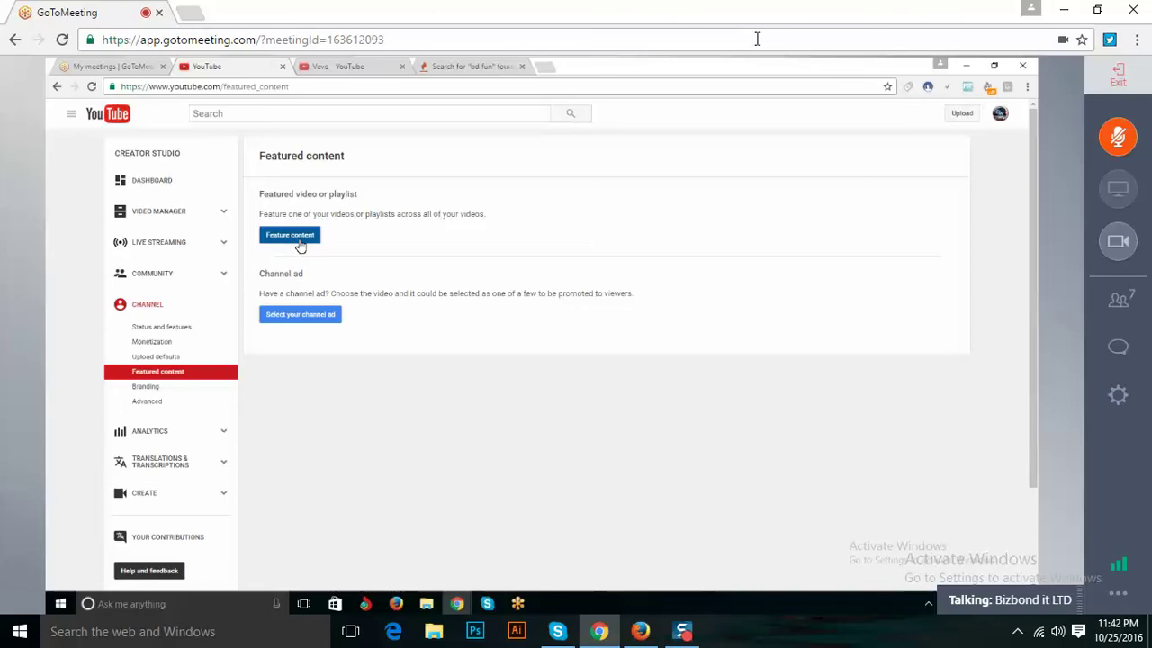
click(298, 237)
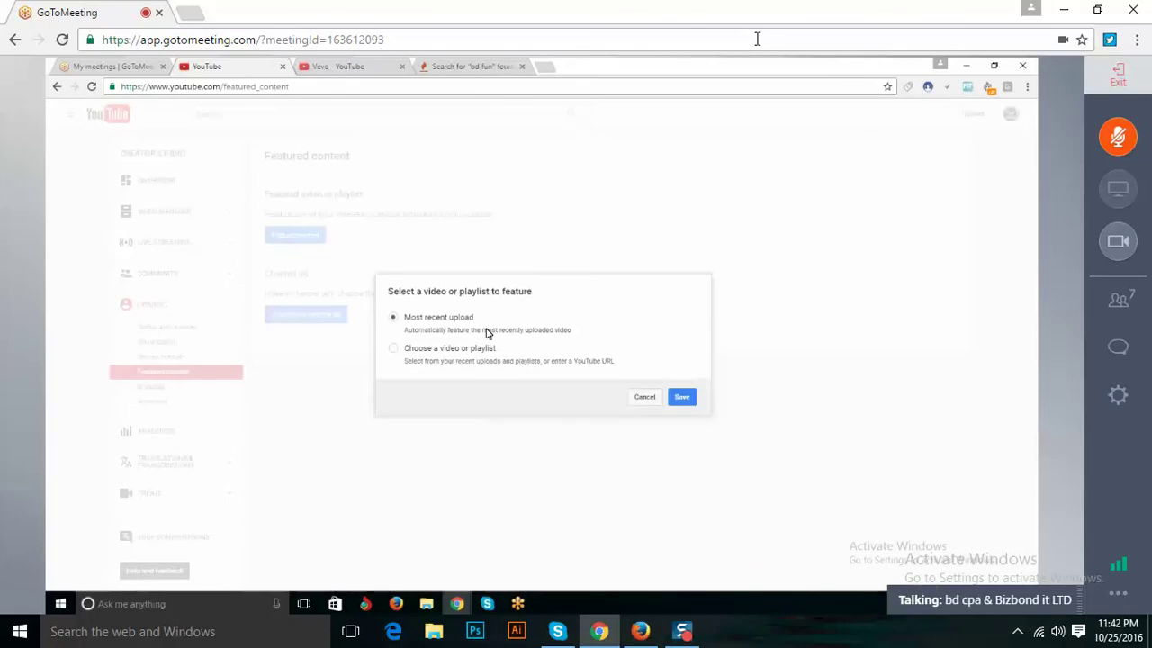
click(392, 350)
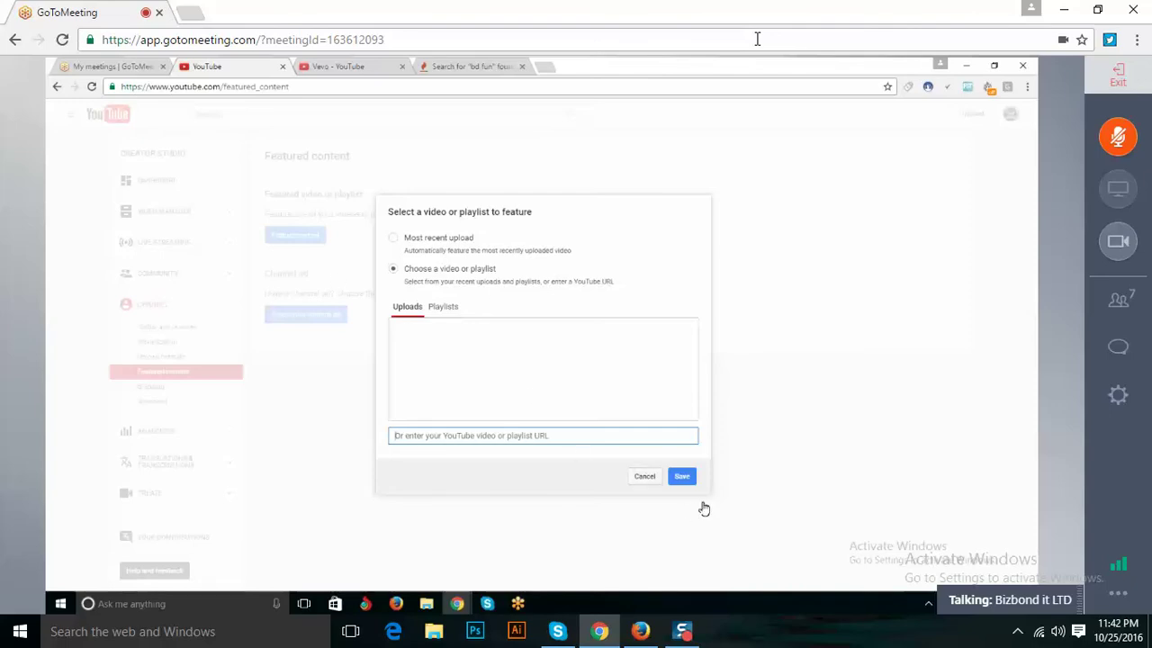
click(313, 65)
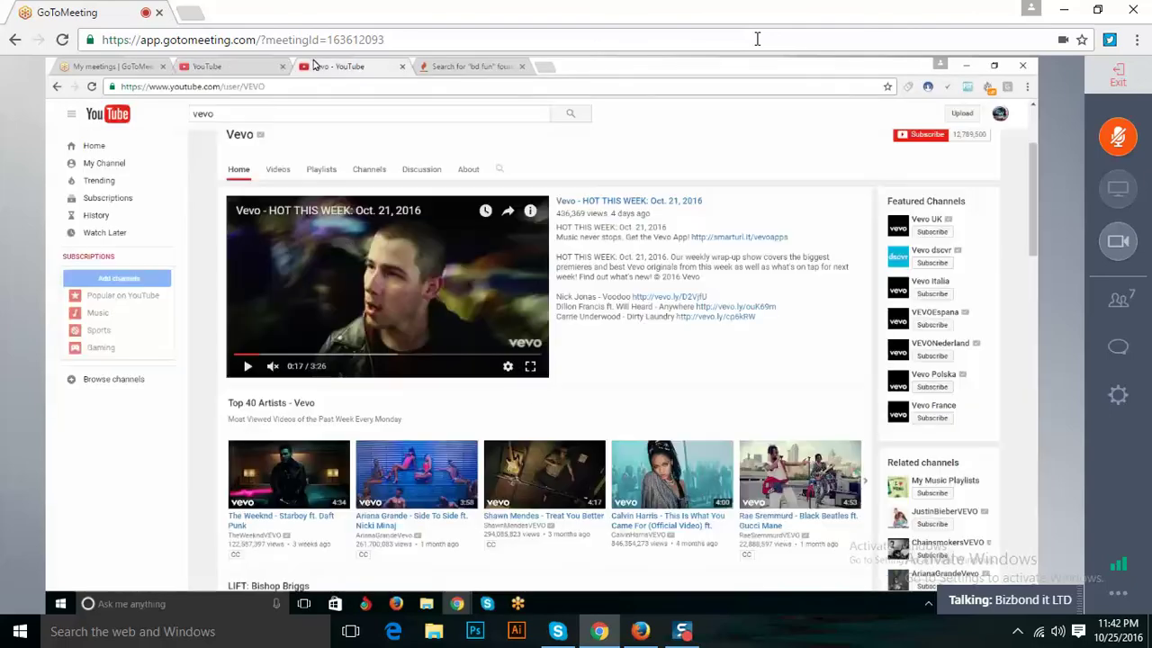
key(ctrl+shift+Tab)
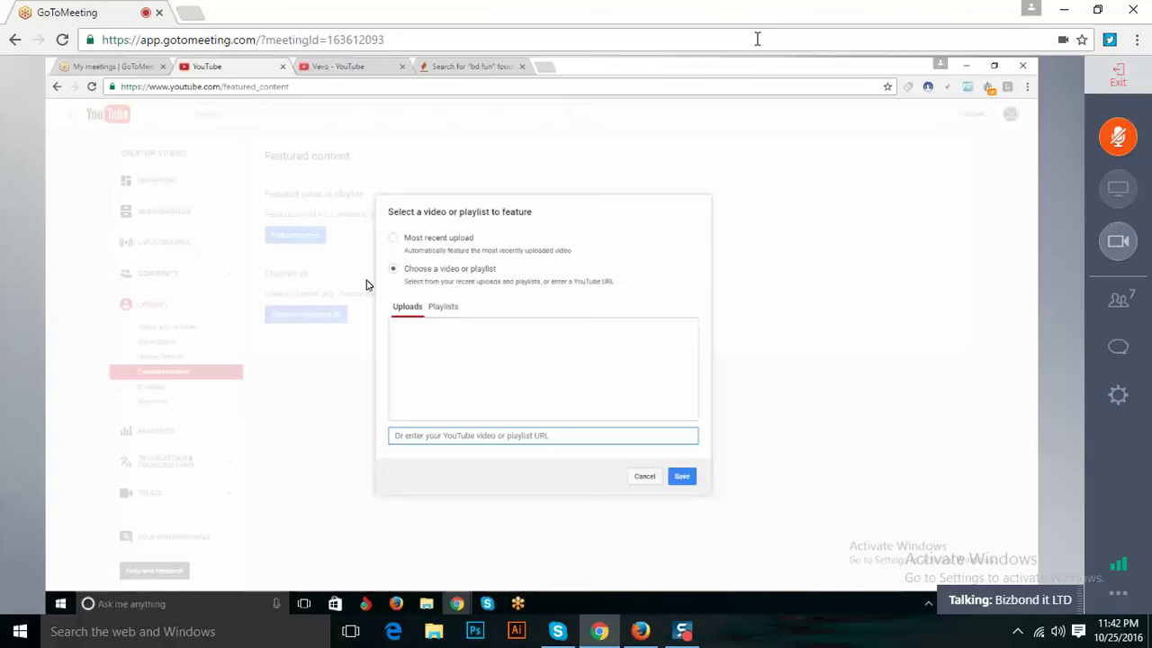
click(643, 482)
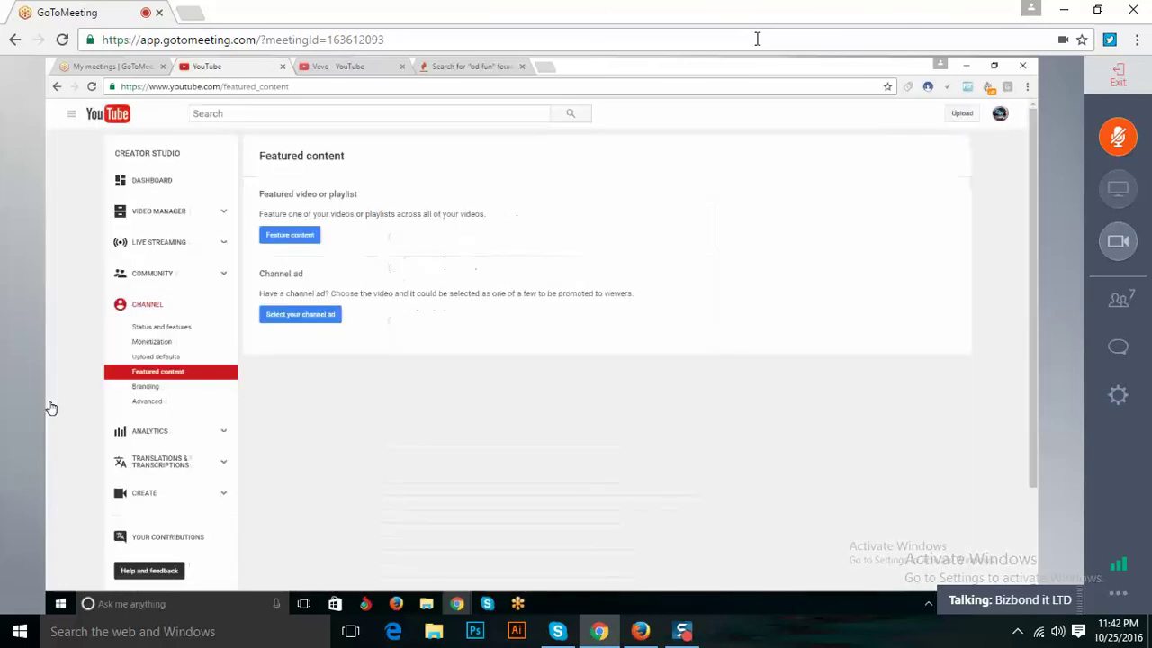
Open Branding settings, look at Vevo's video watermark as an example, then start adding a watermark.
click(134, 390)
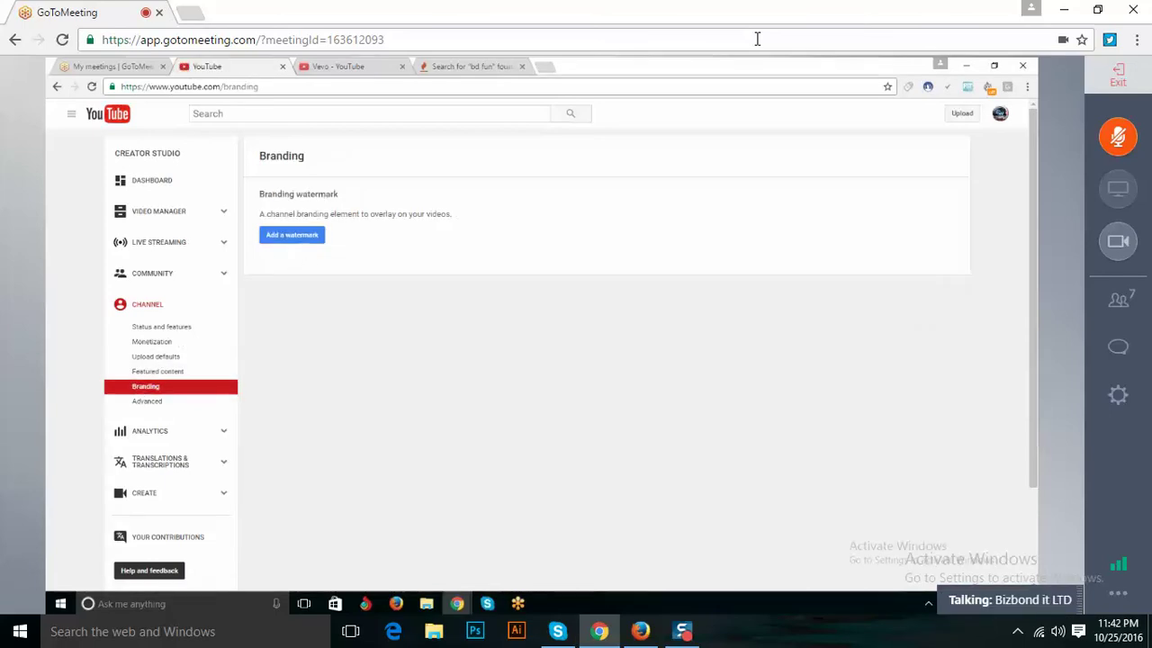
click(317, 63)
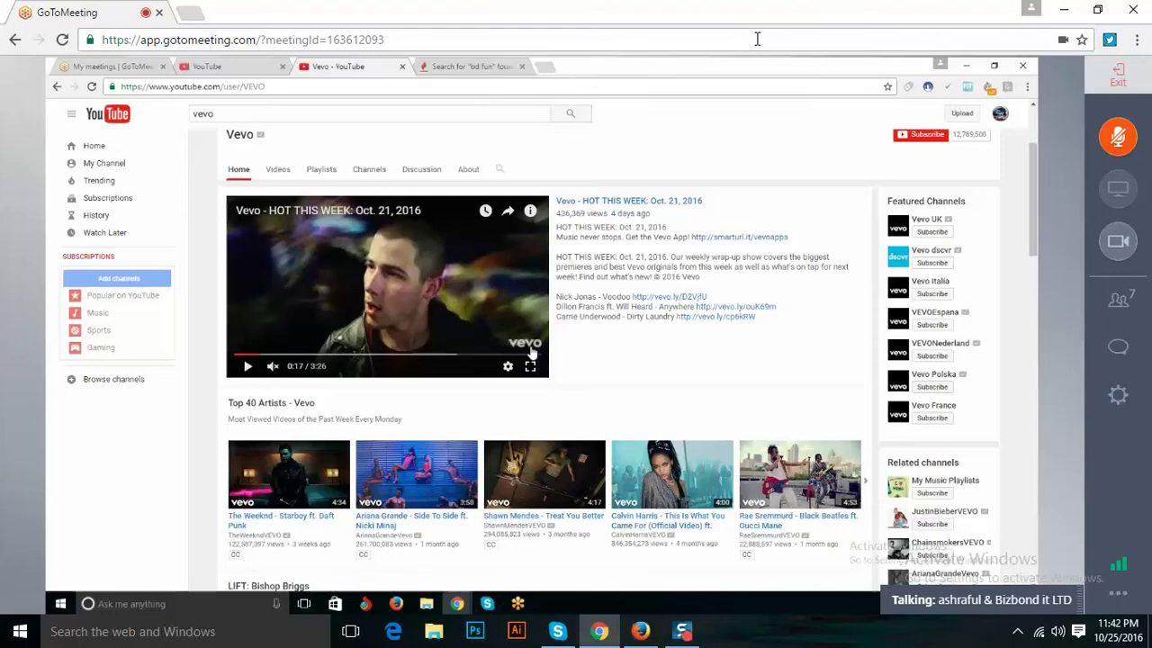
mouse_move(527, 342)
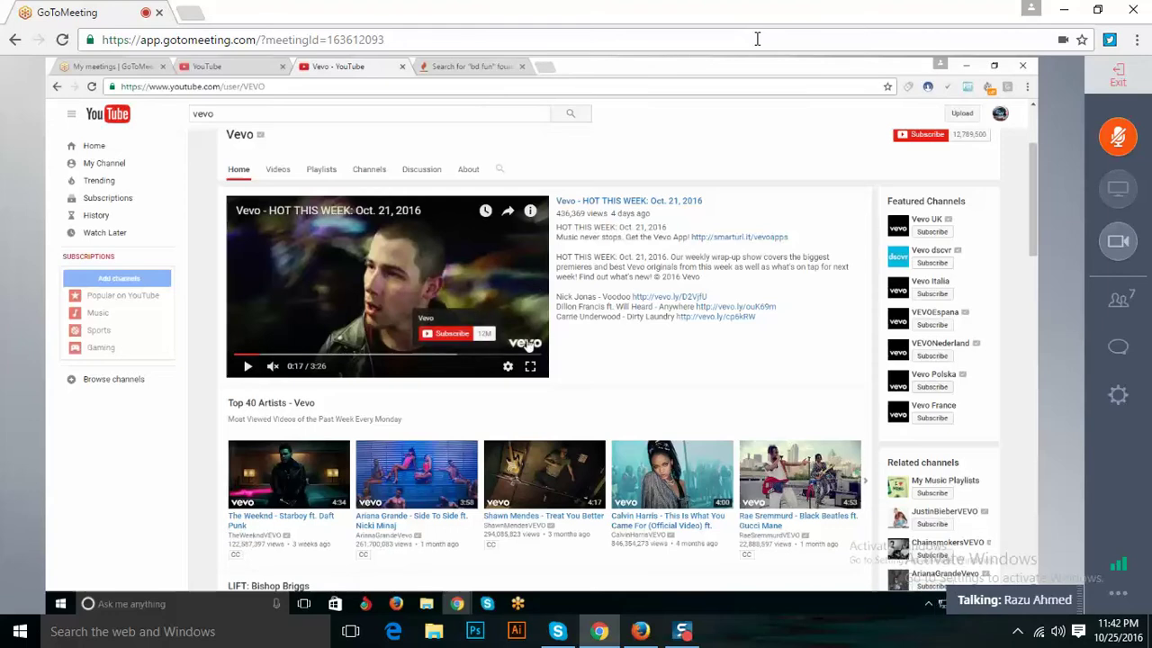
click(214, 65)
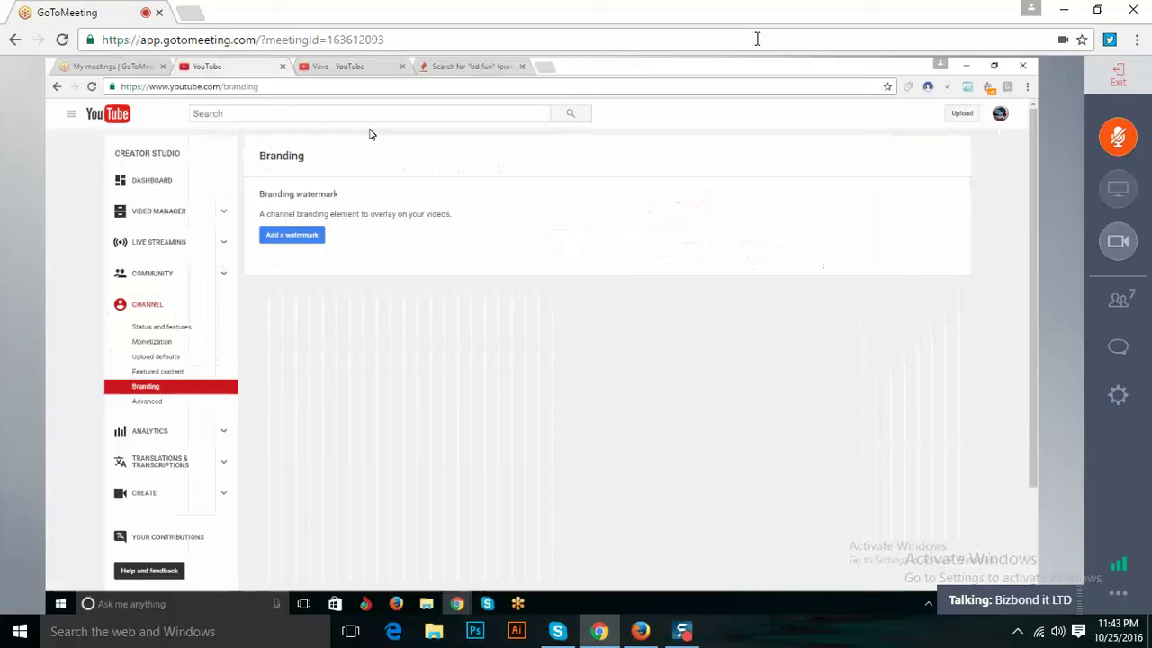
click(290, 236)
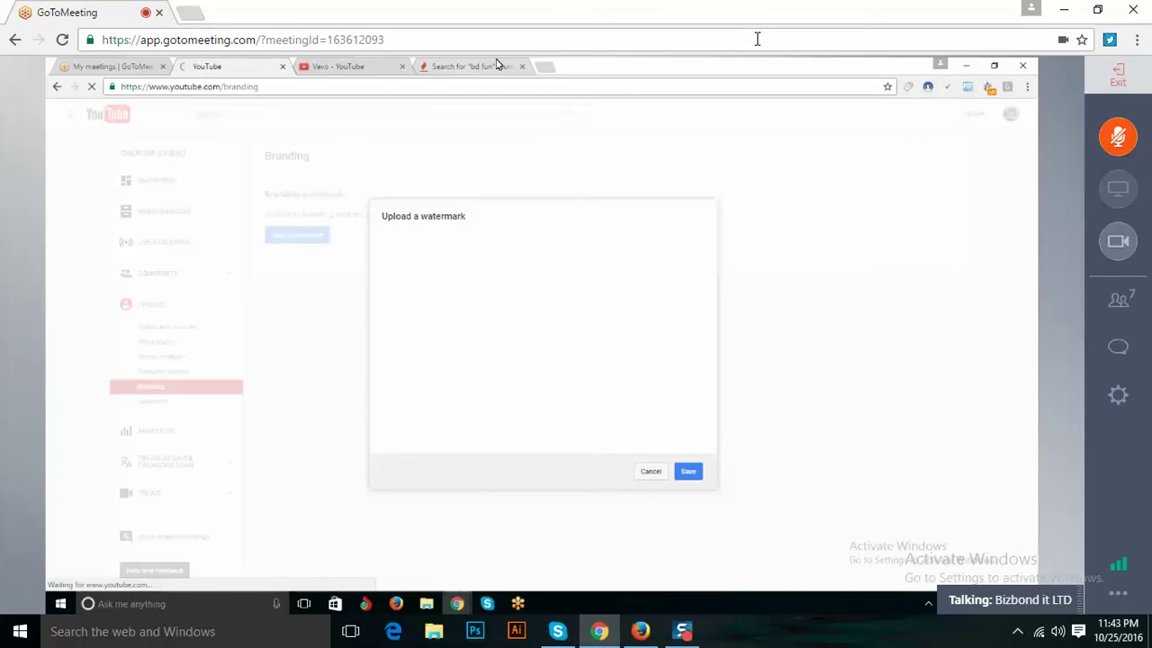
Search Google Images for 'subscribe button png' and open the red Subscribe Now image's source page.
click(545, 69)
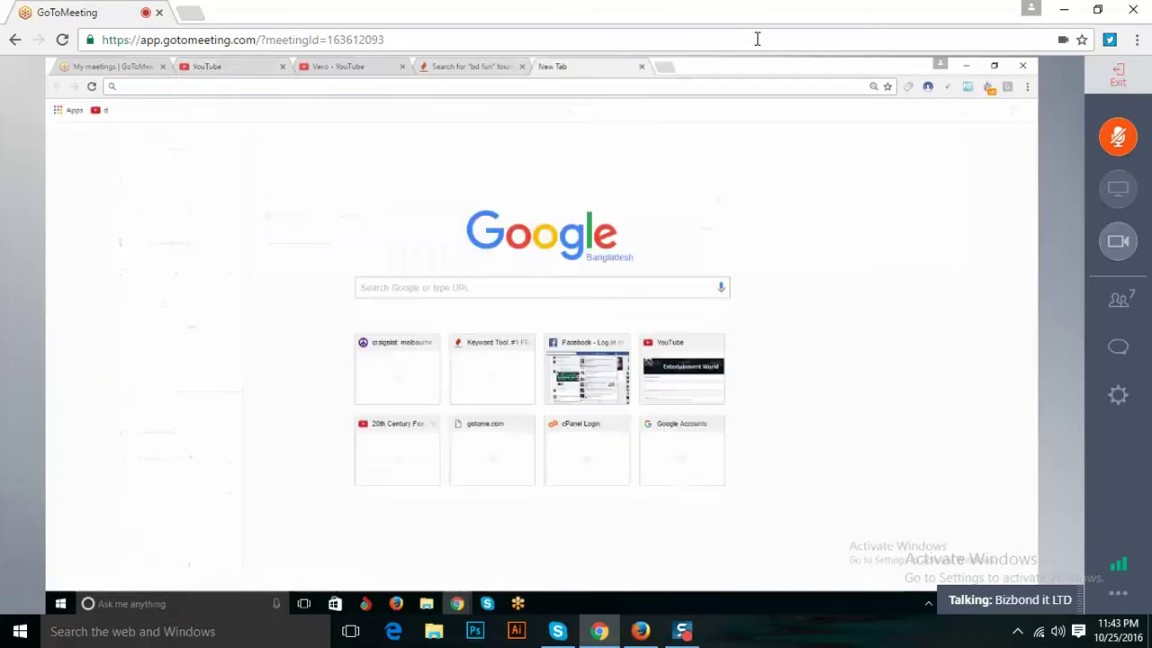
text(subscri)
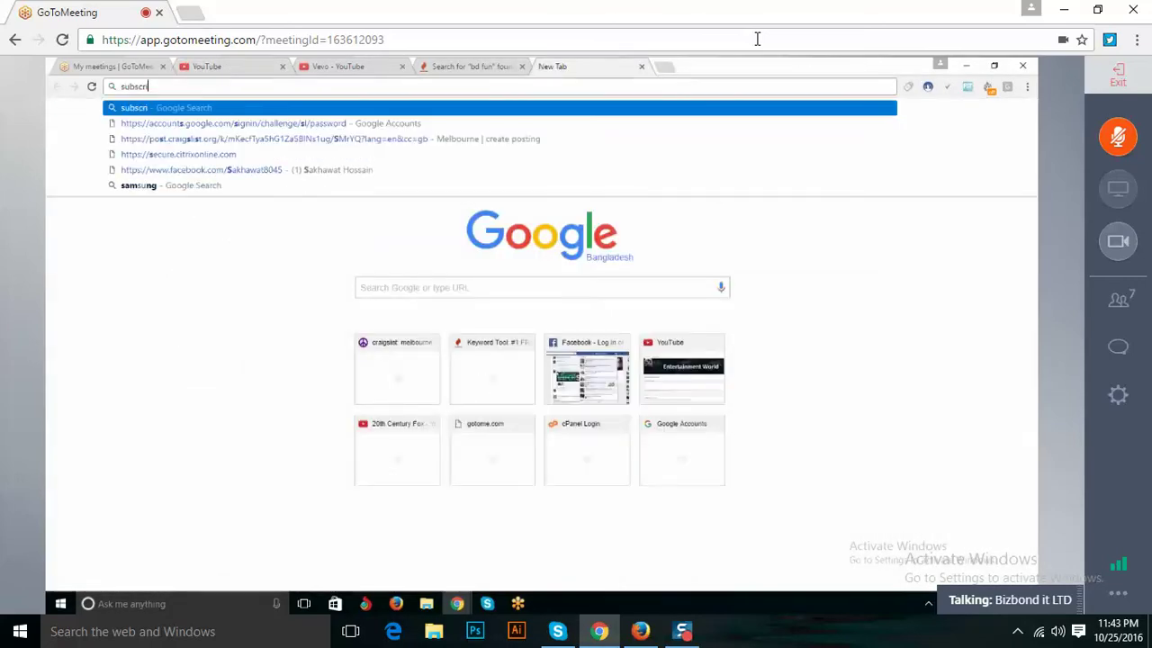
text(be button)
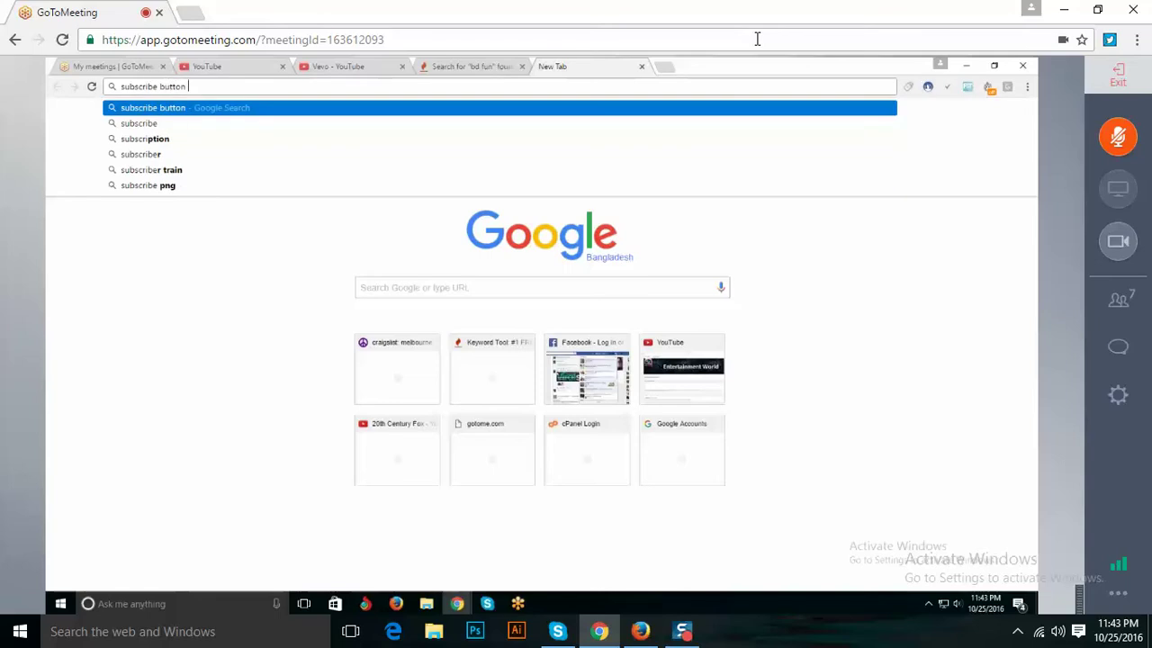
text( pn)
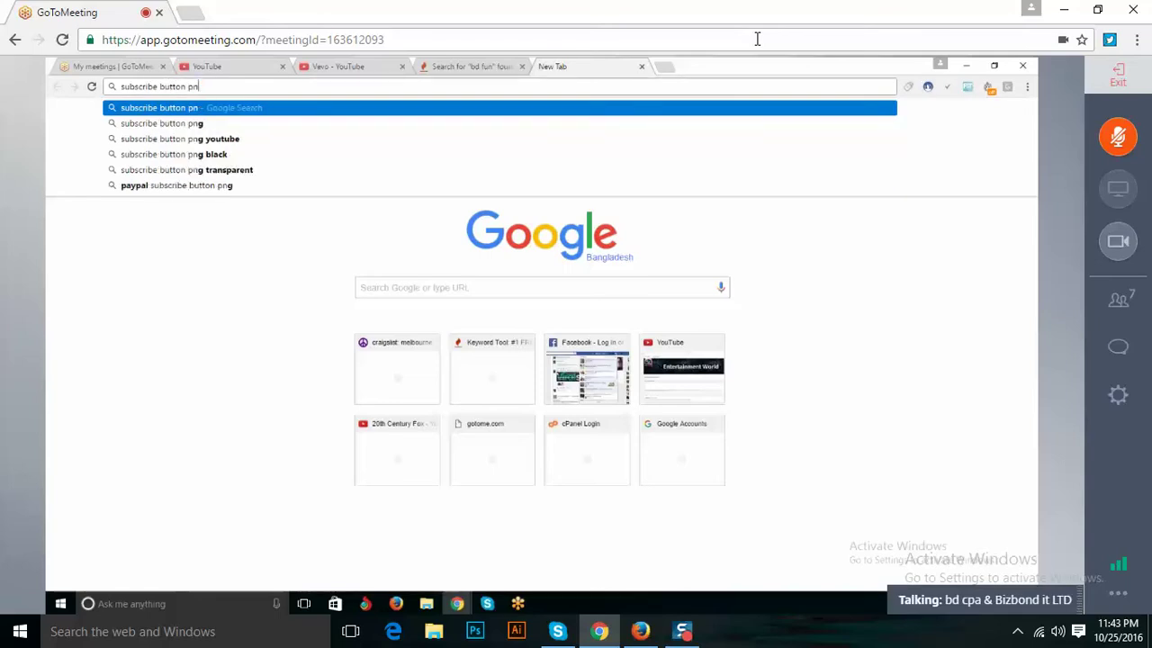
text(g)
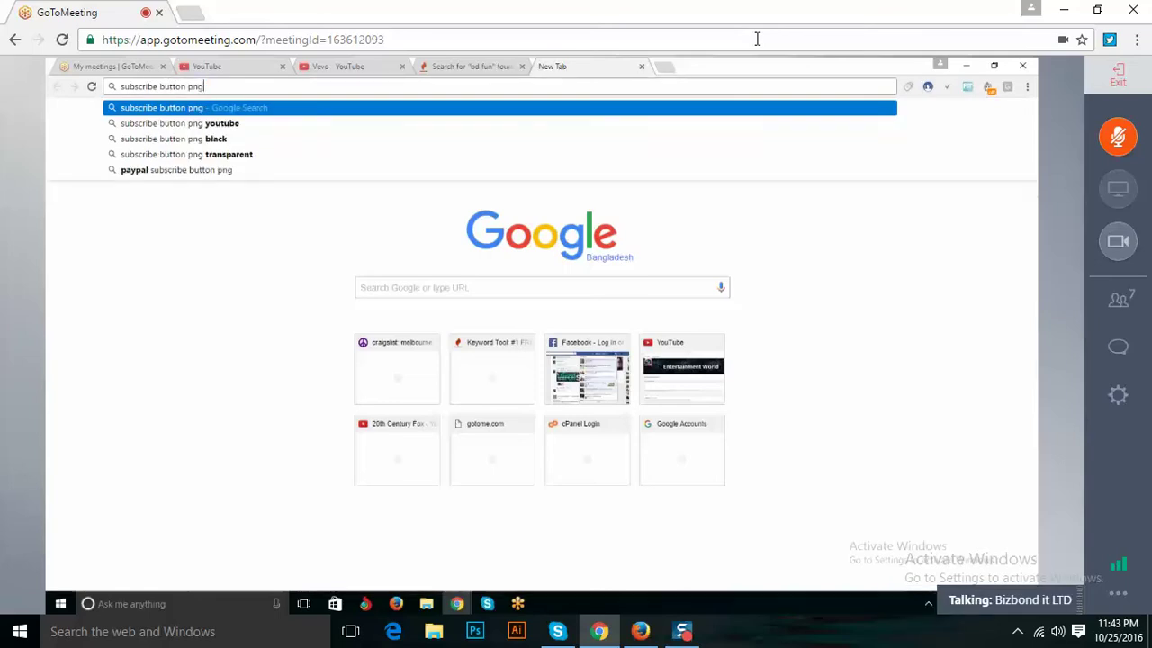
key(Return)
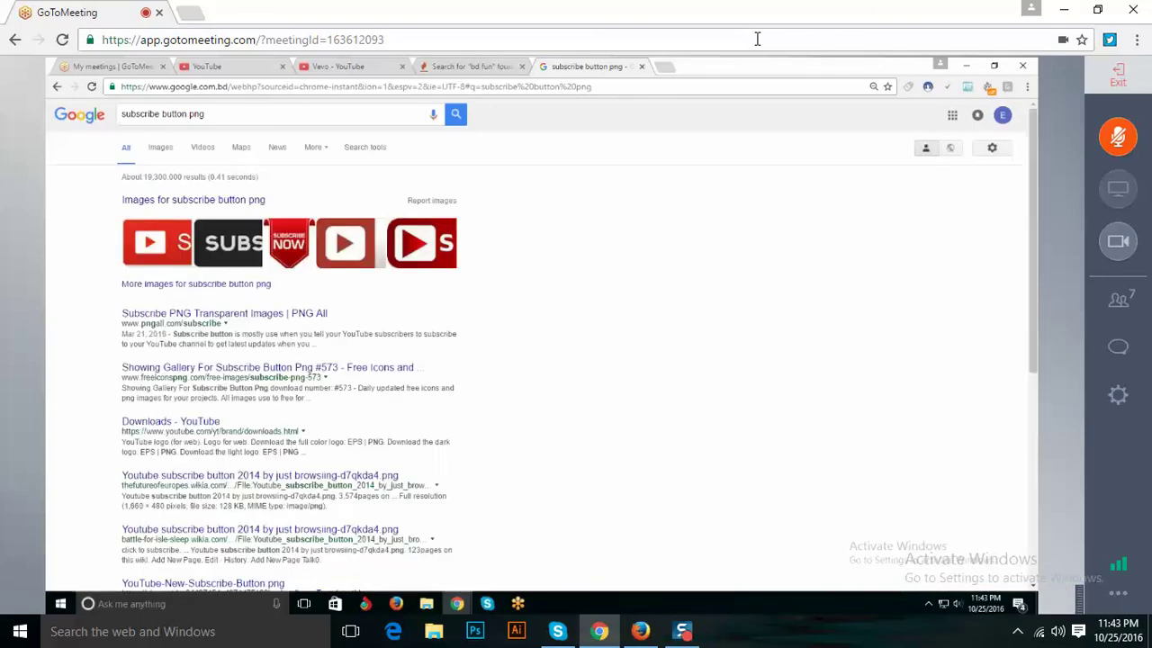
click(160, 148)
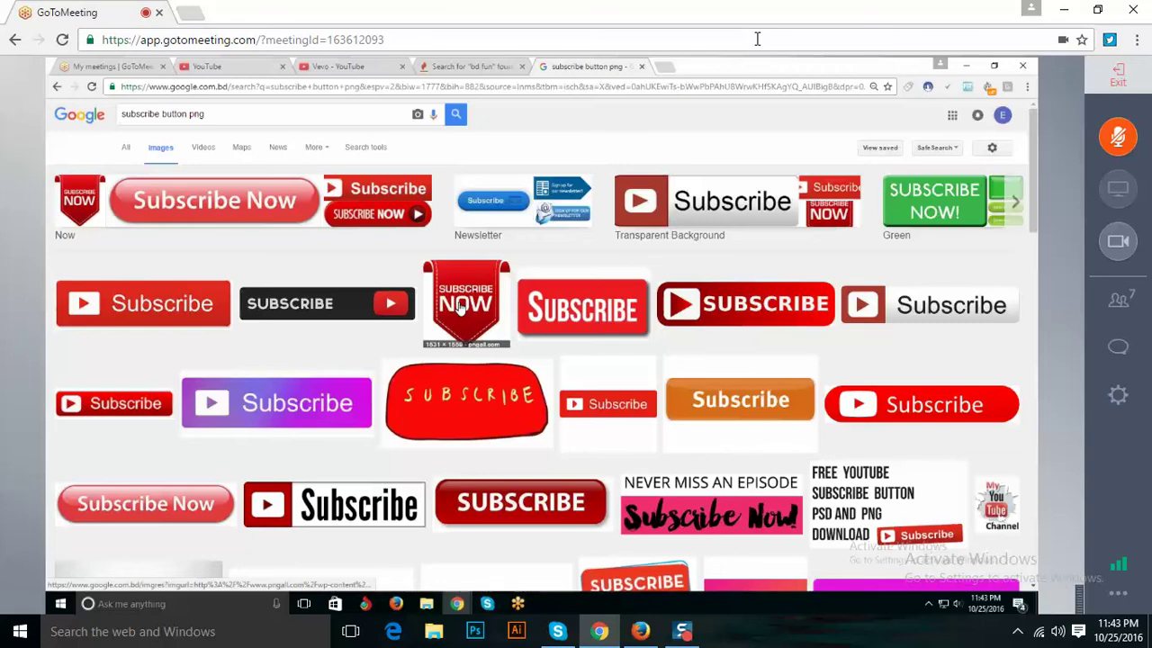
click(459, 305)
click(394, 342)
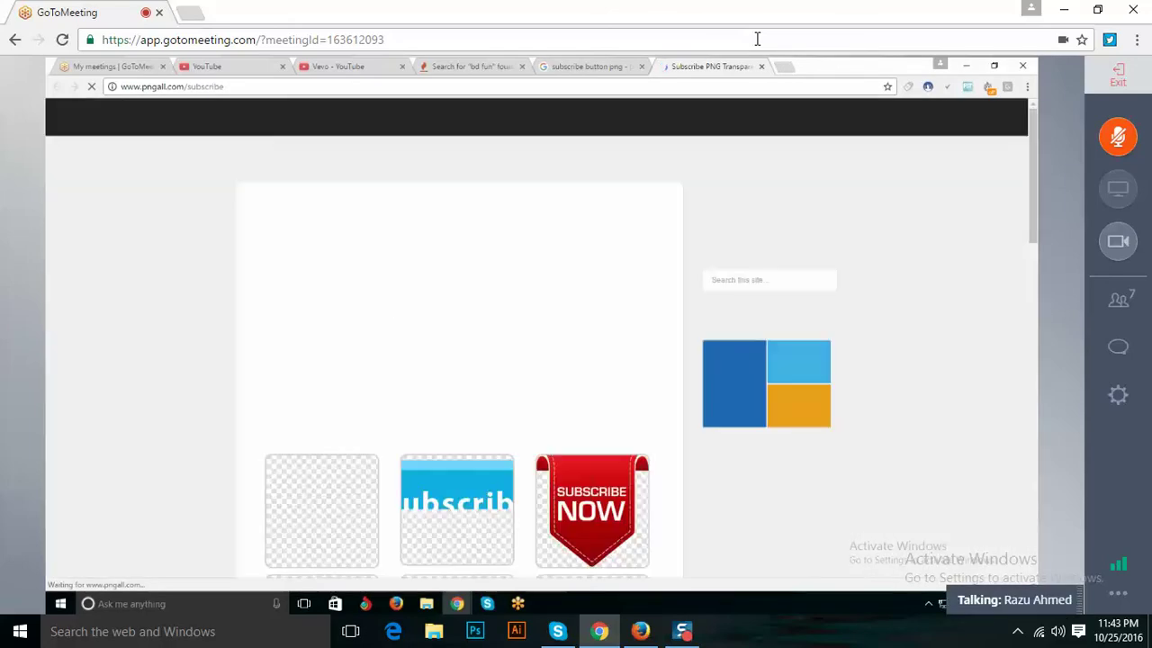
Save the full-size red Subscribe Now image as Subscribe-PNG-5.png.
click(587, 262)
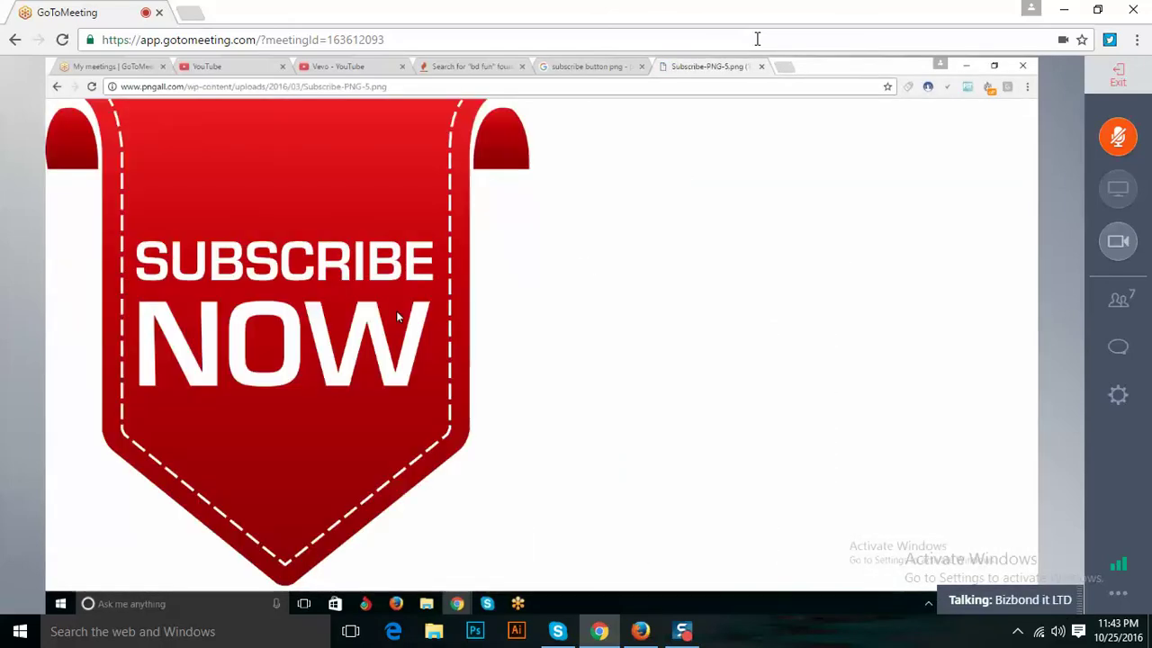
right_click(397, 316)
click(482, 354)
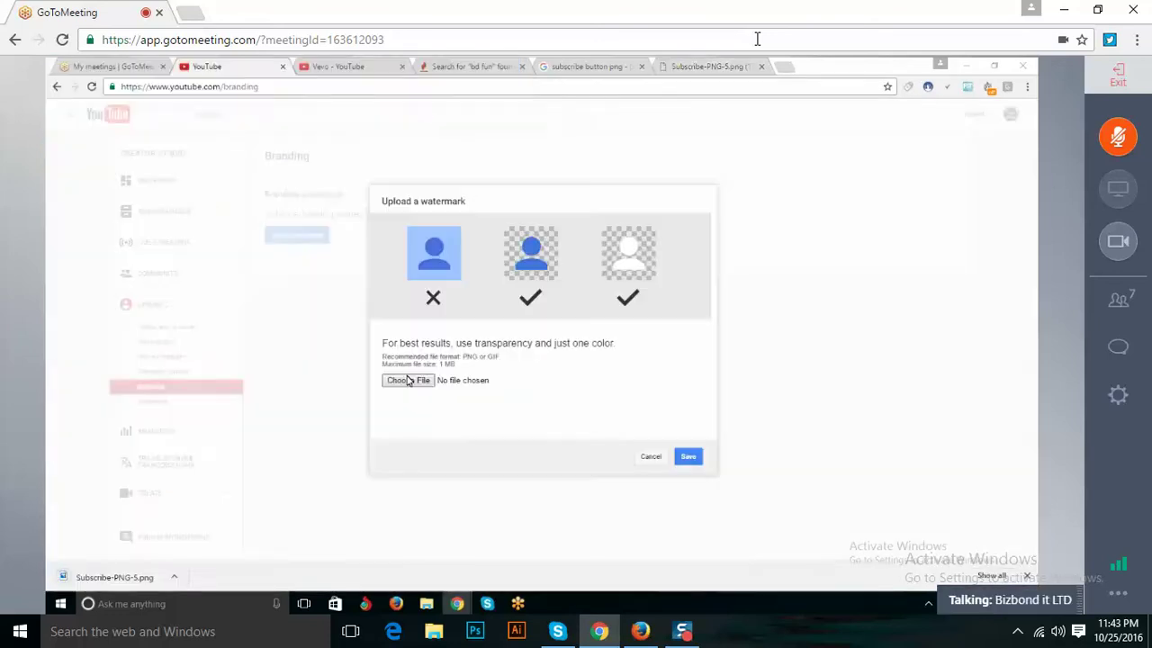
Upload Subscribe-PNG-5.png as the channel watermark with custom start time 00:05 and update.
click(408, 380)
scroll(408, 212, down, 3)
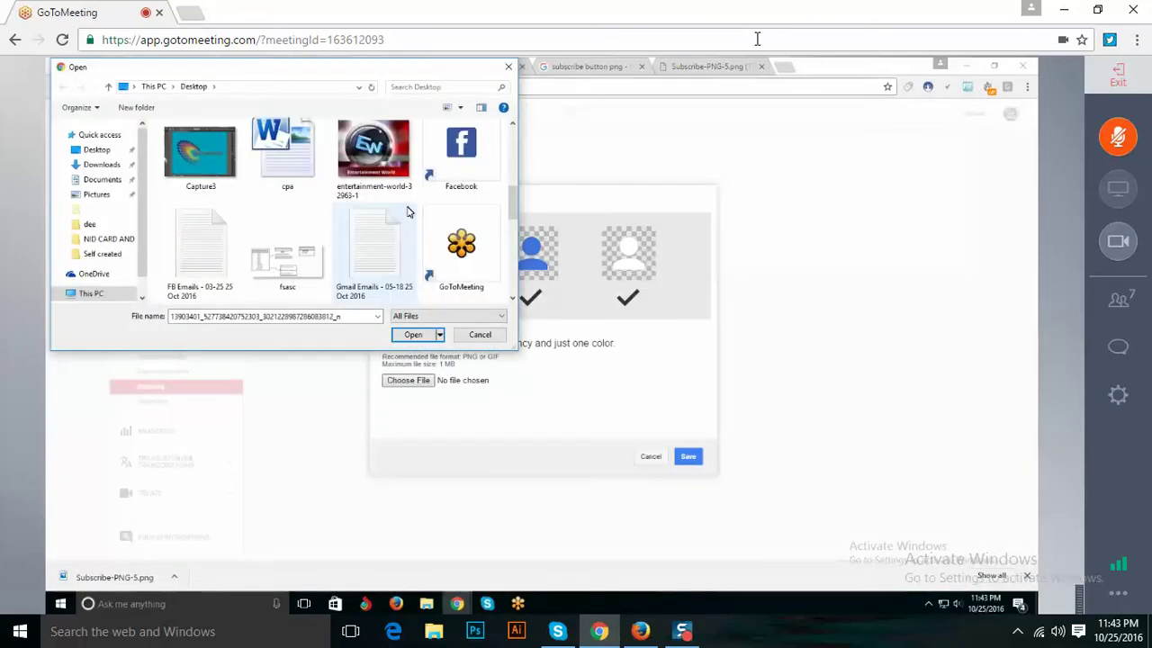
scroll(406, 211, down, 3)
click(384, 151)
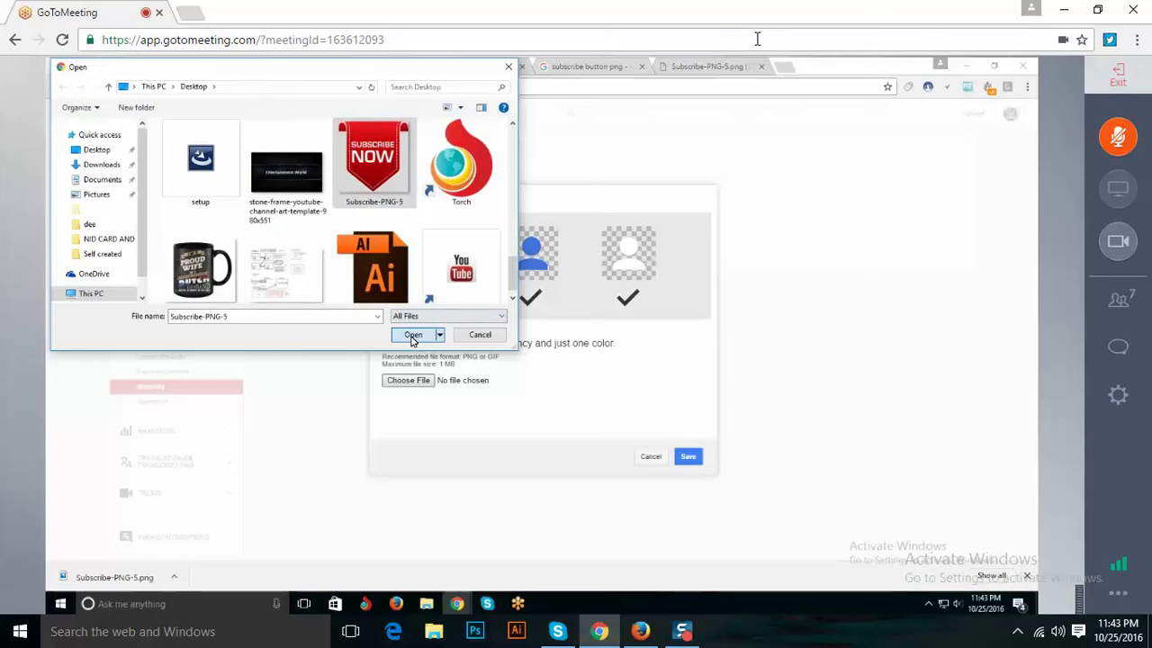
click(412, 335)
click(689, 458)
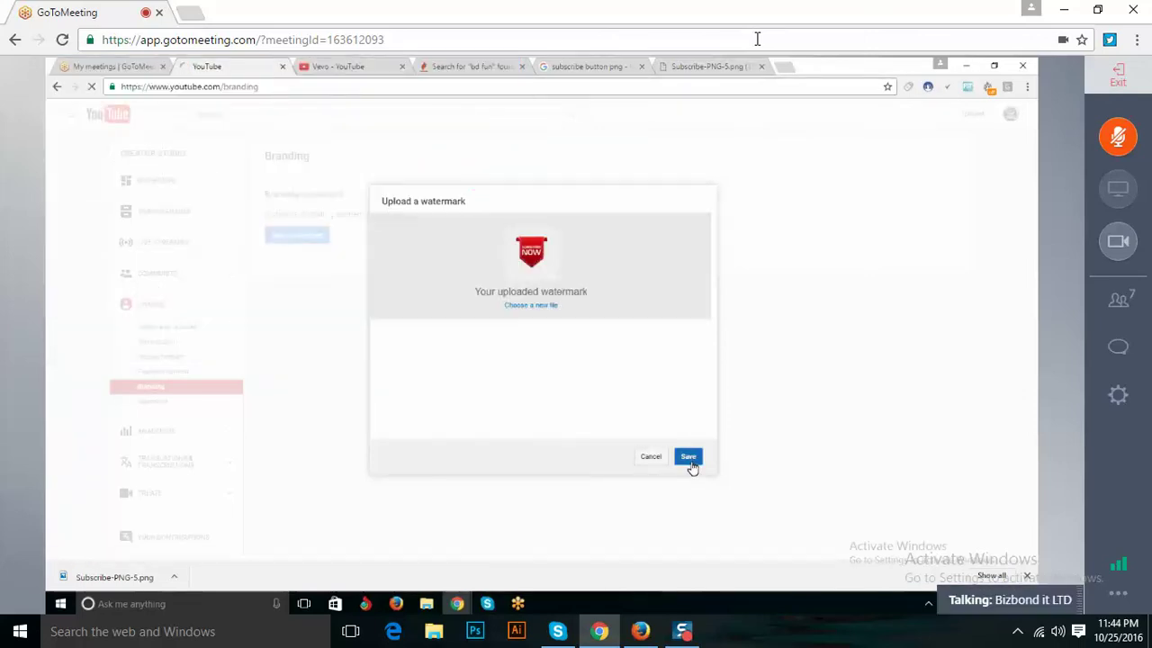
click(690, 464)
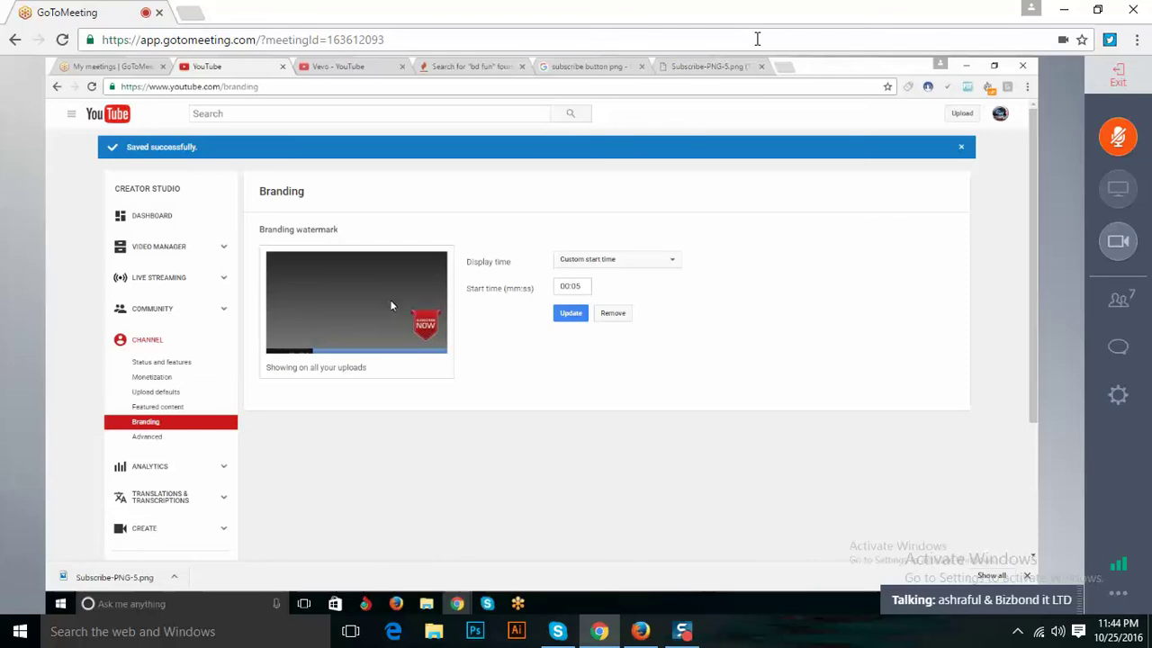
Open Advanced settings, close the Subscribe image and leftover search tabs, and return to Firefox.
click(138, 438)
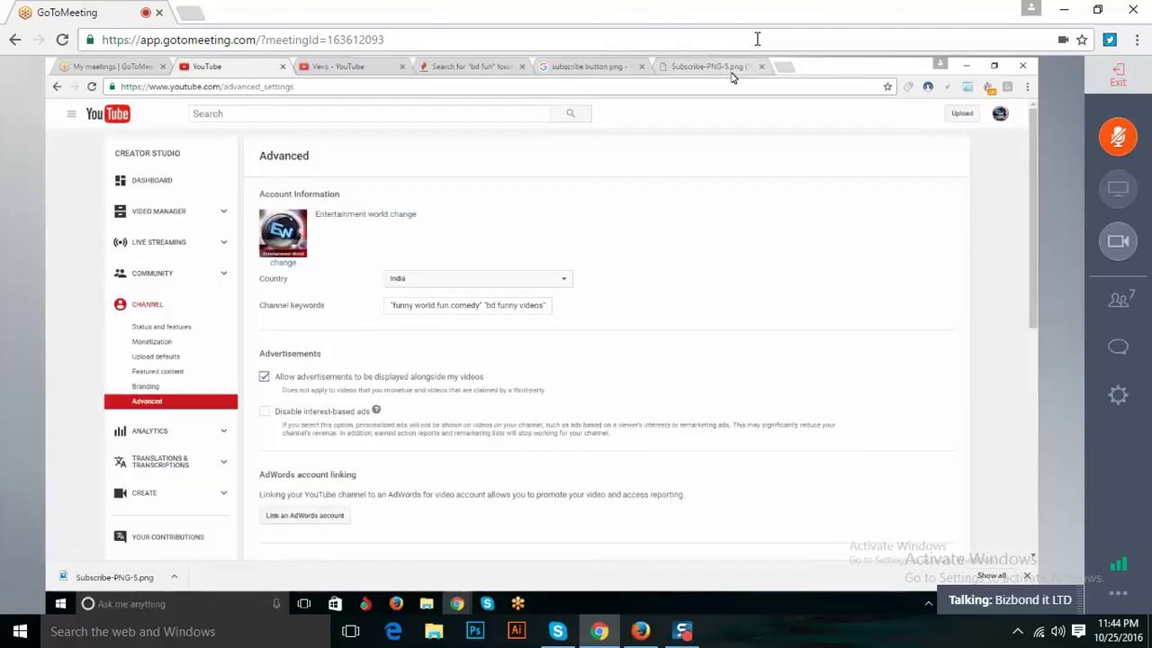
click(736, 69)
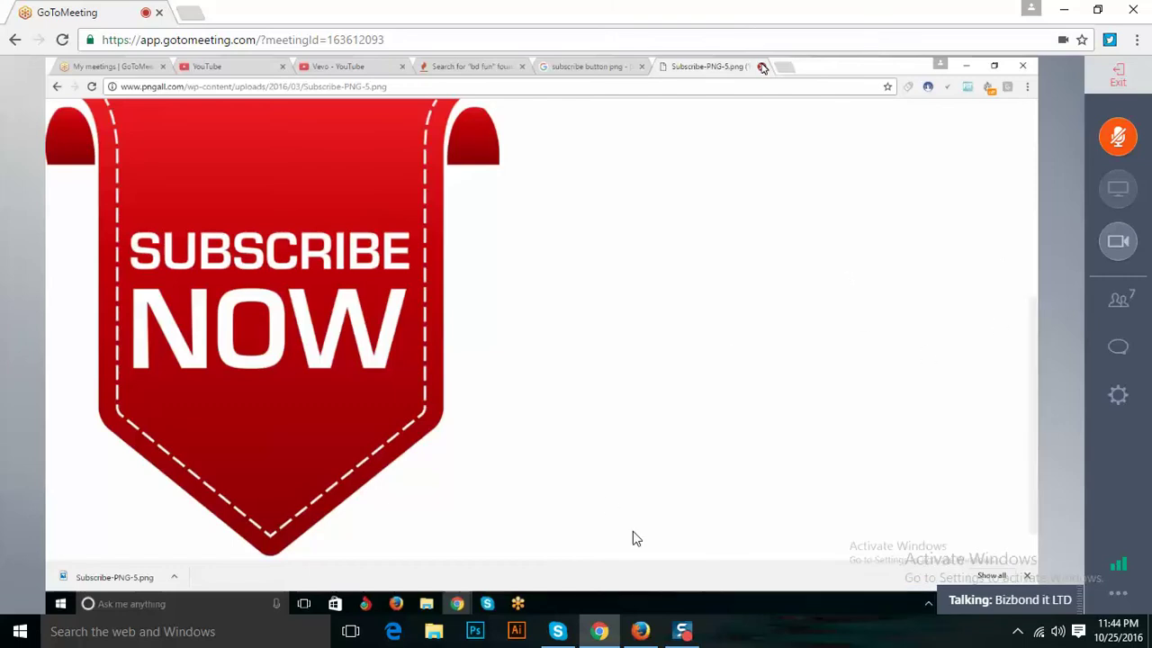
click(762, 69)
key(ctrl+w)
key(ctrl+w)
key(ctrl+w)
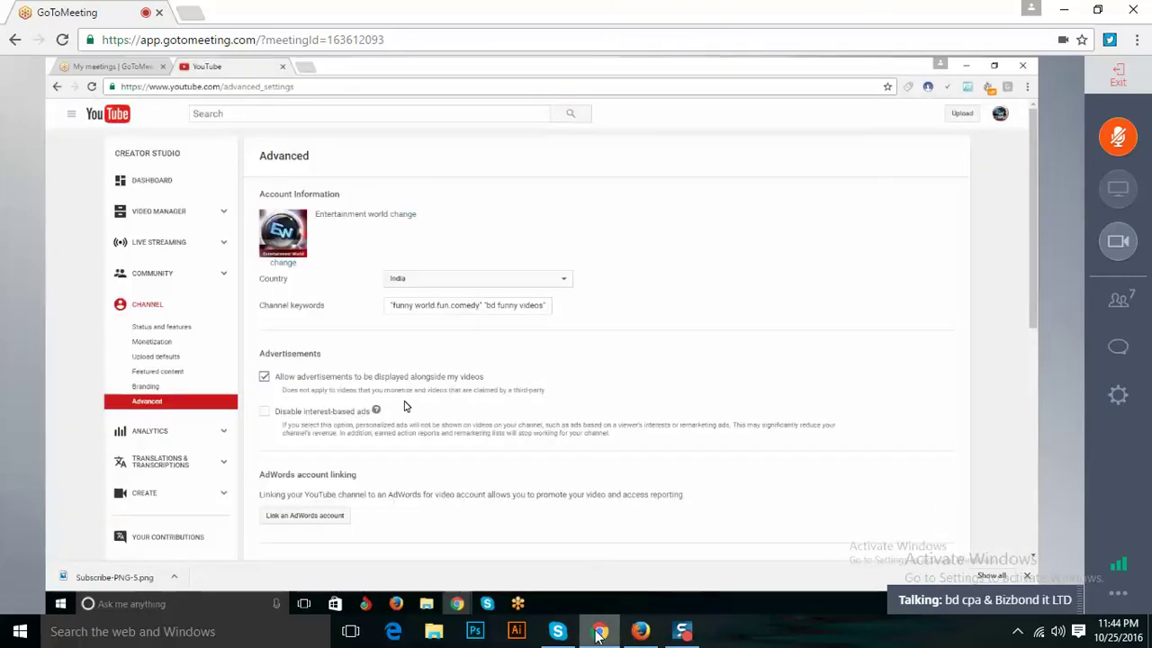
click(633, 639)
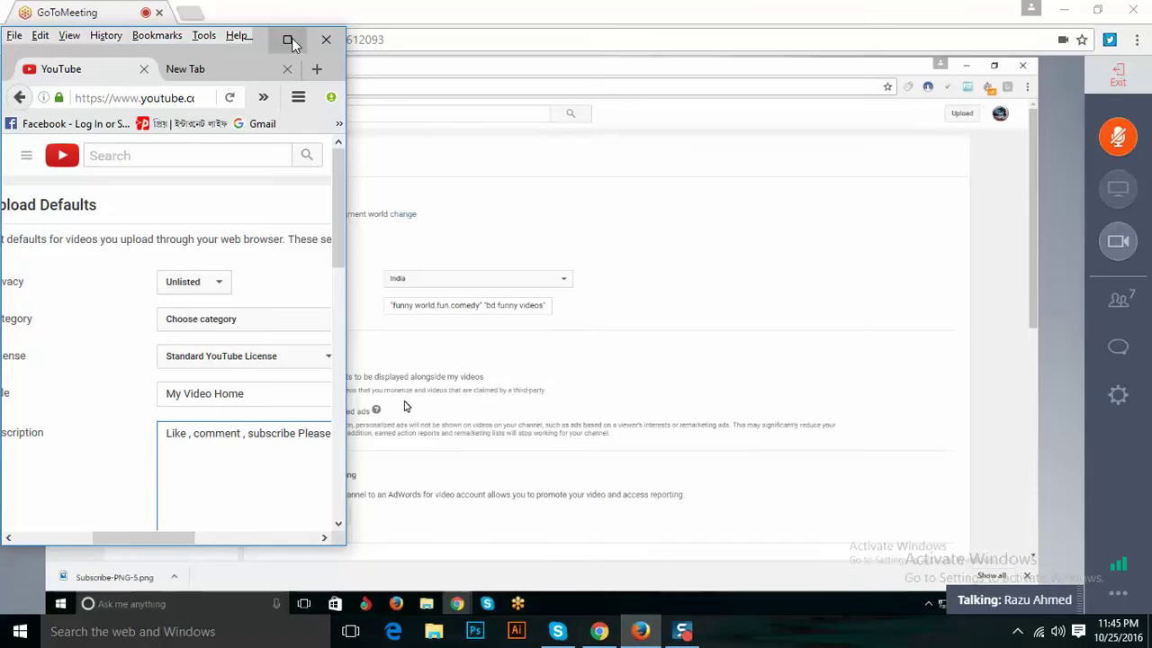
Resize the Firefox window taller and wider to show more of the page.
drag(330, 27, 330, 1)
drag(339, 544, 338, 612)
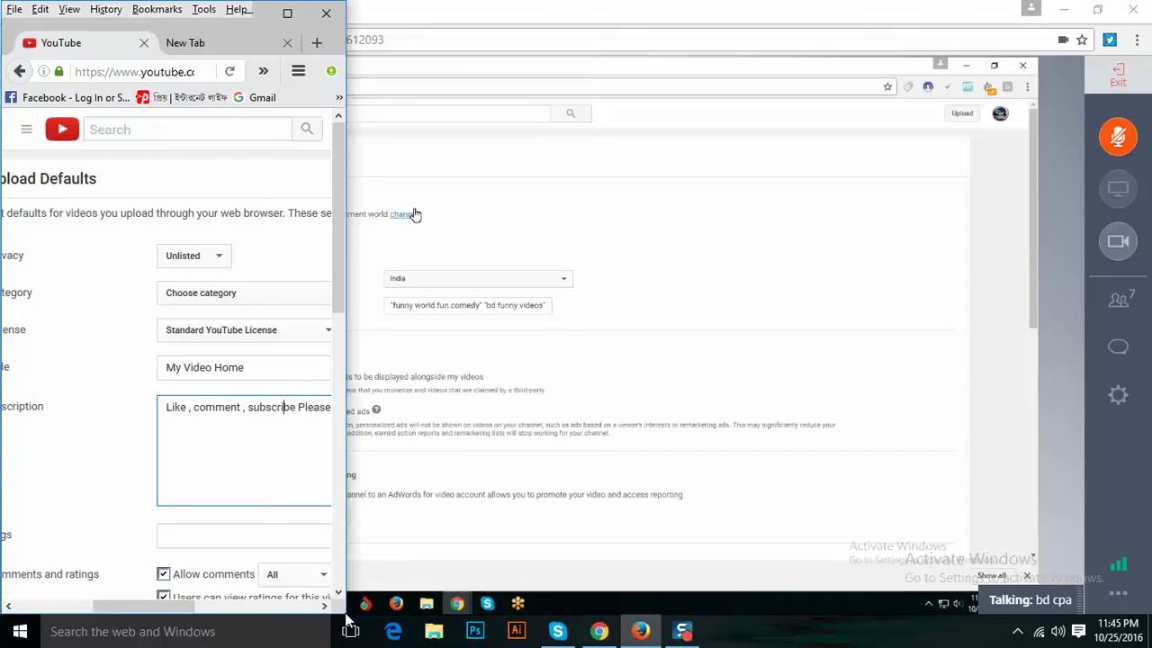
drag(341, 609, 596, 582)
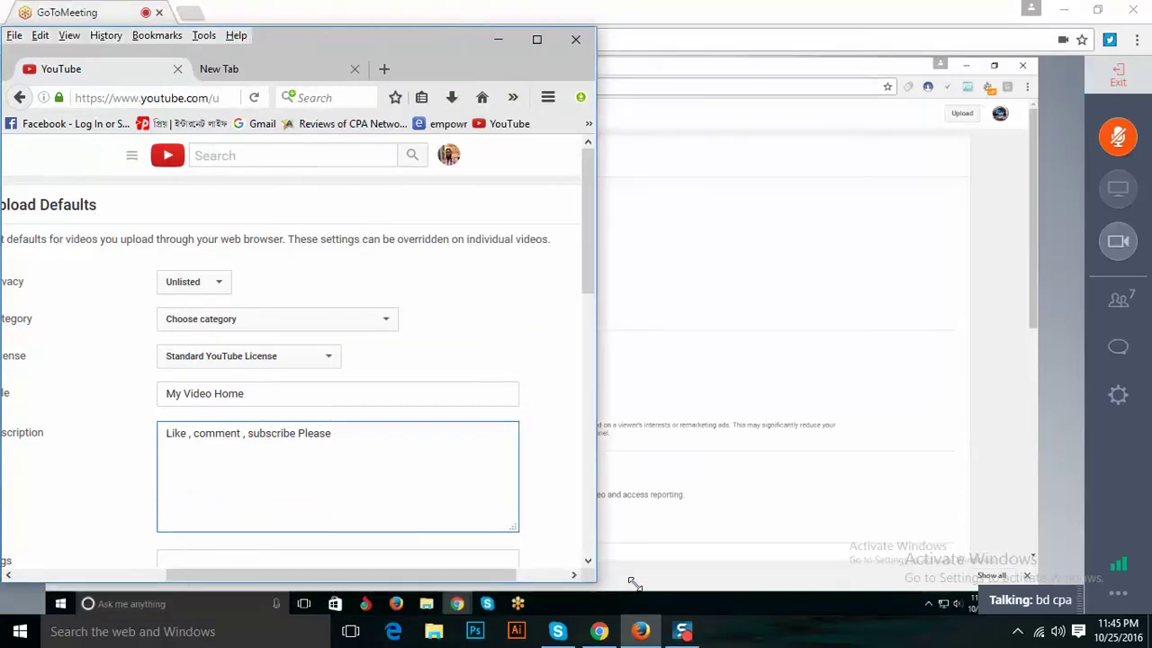
drag(359, 576, 193, 575)
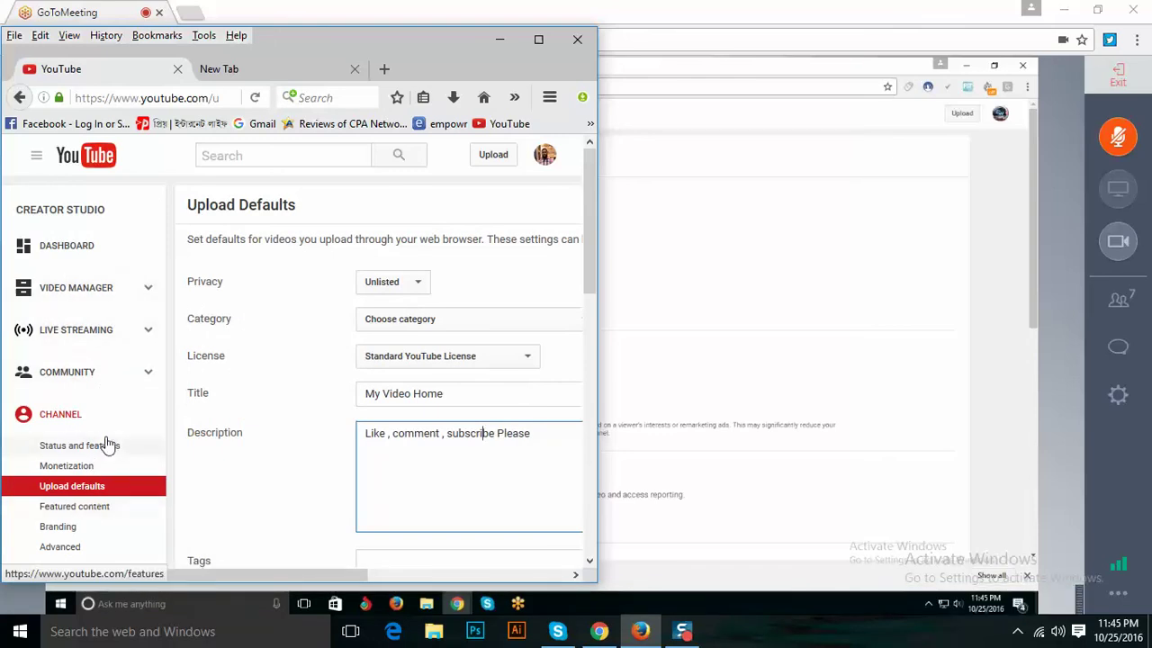
Go to Status and features, confirming Leave Page, and maximize the Firefox window.
click(107, 450)
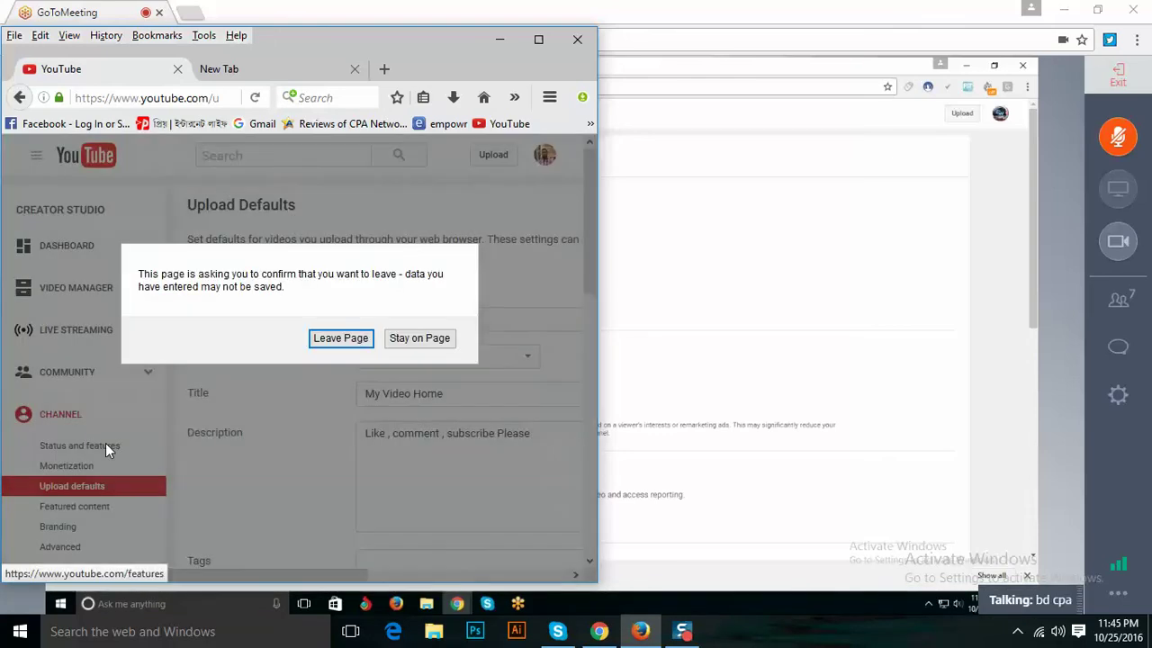
click(358, 339)
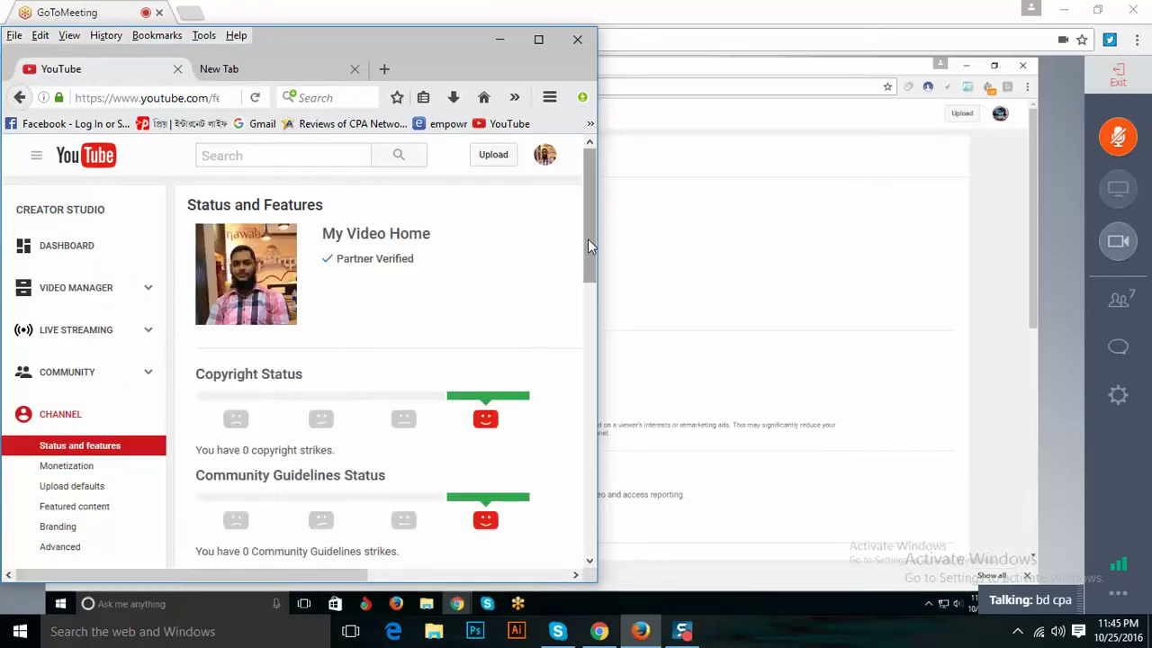
drag(587, 239, 585, 312)
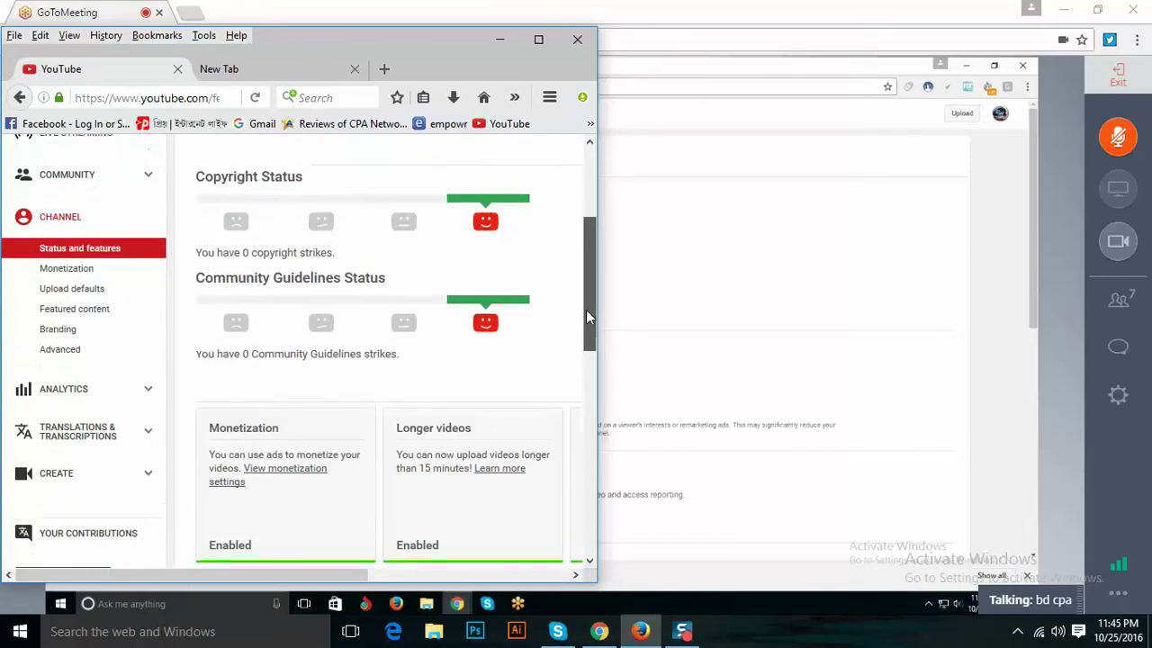
drag(585, 311, 594, 385)
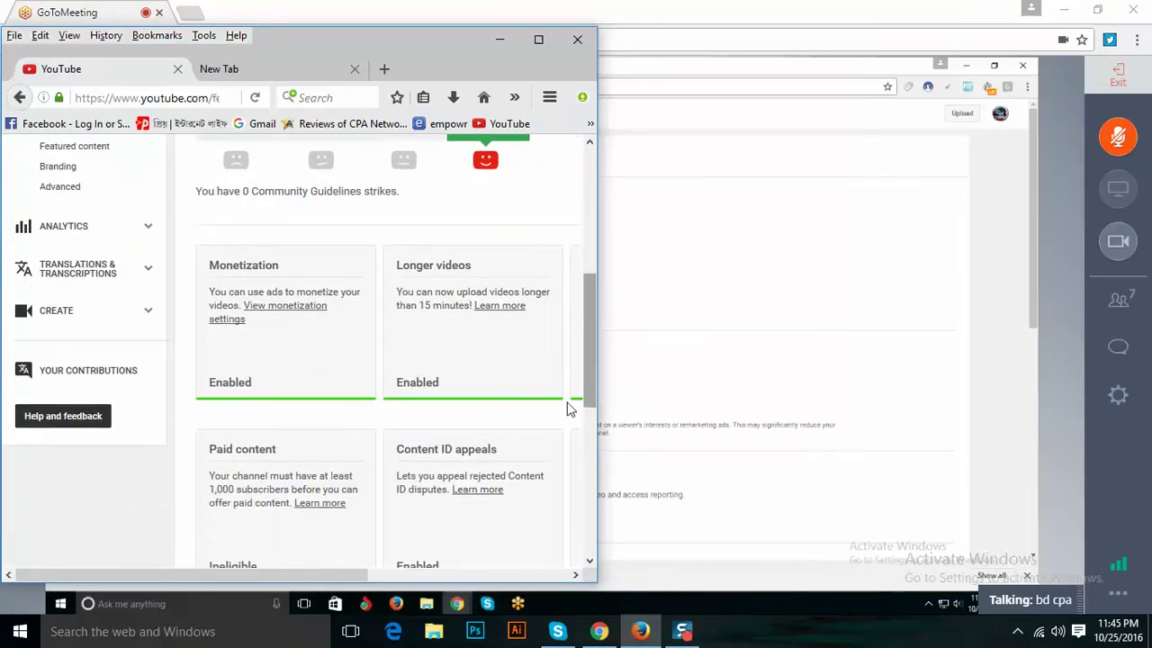
drag(325, 571, 636, 573)
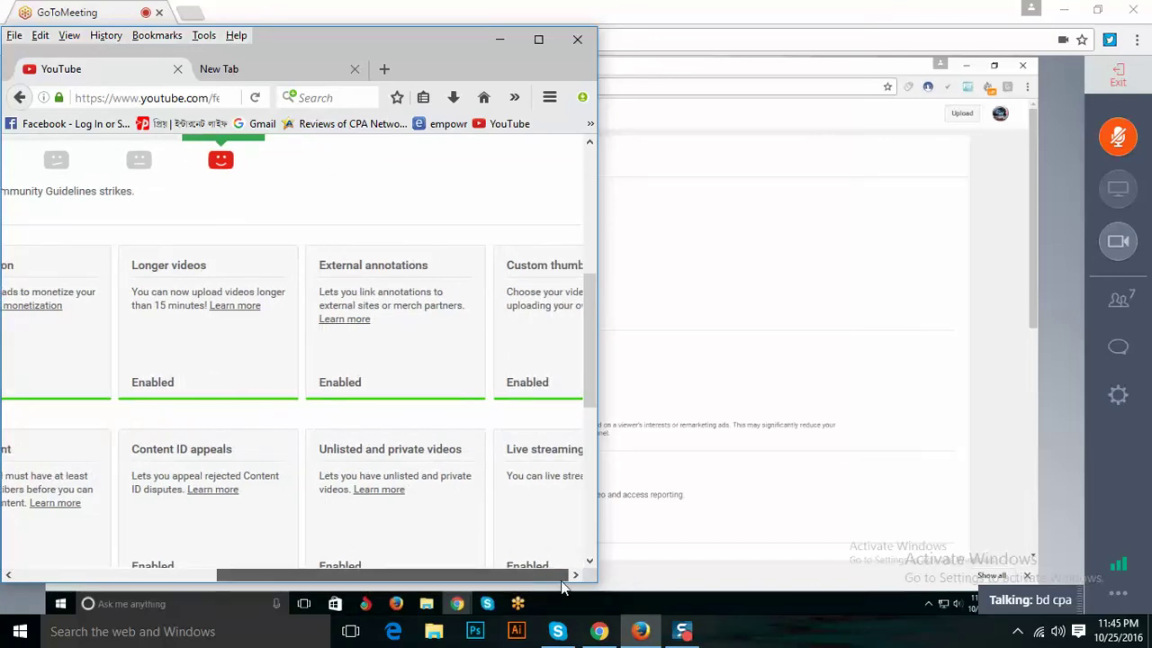
click(540, 41)
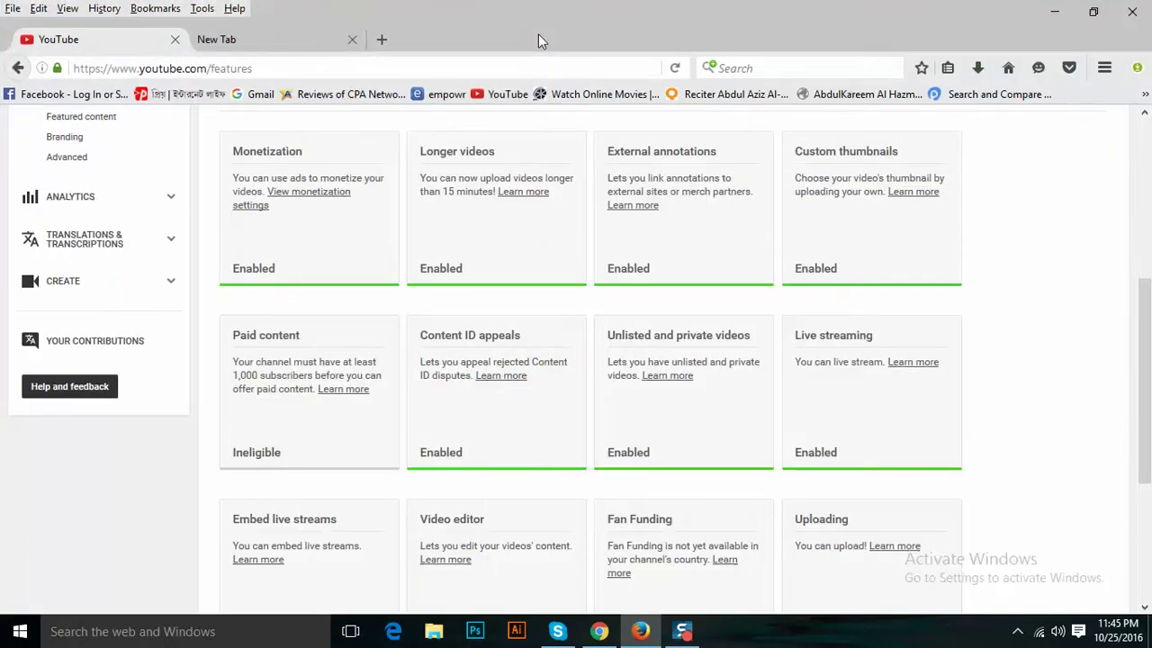
Restore Firefox, review the remaining feature cards down to Fan Funding, then switch to the blank new tab.
click(1055, 11)
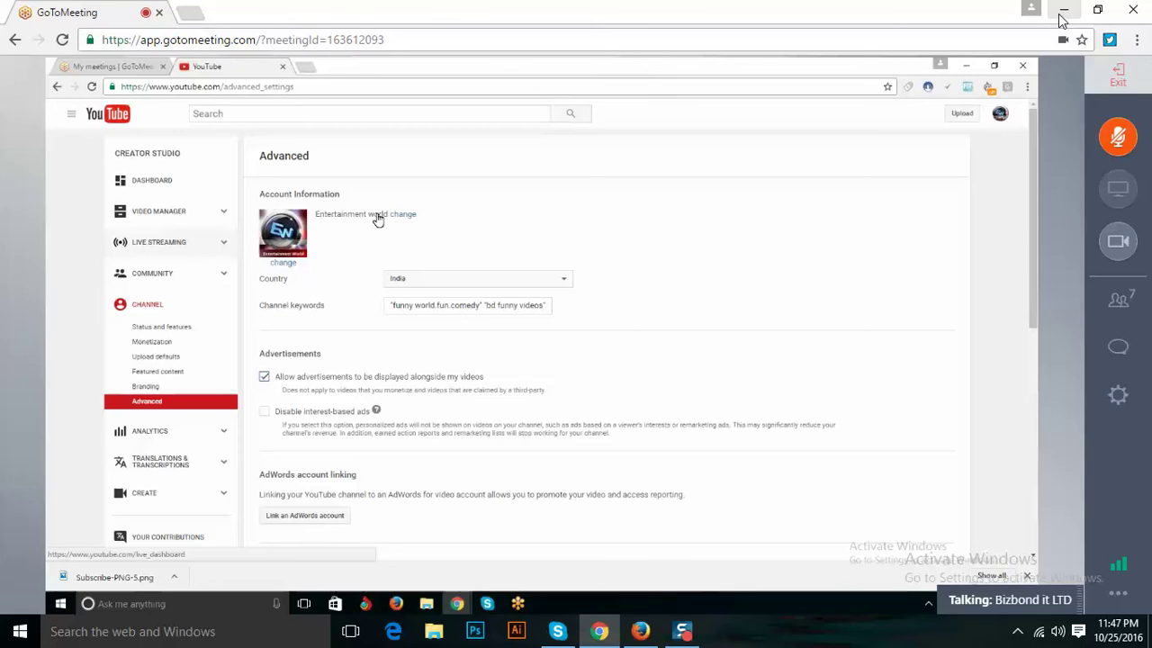
click(1072, 12)
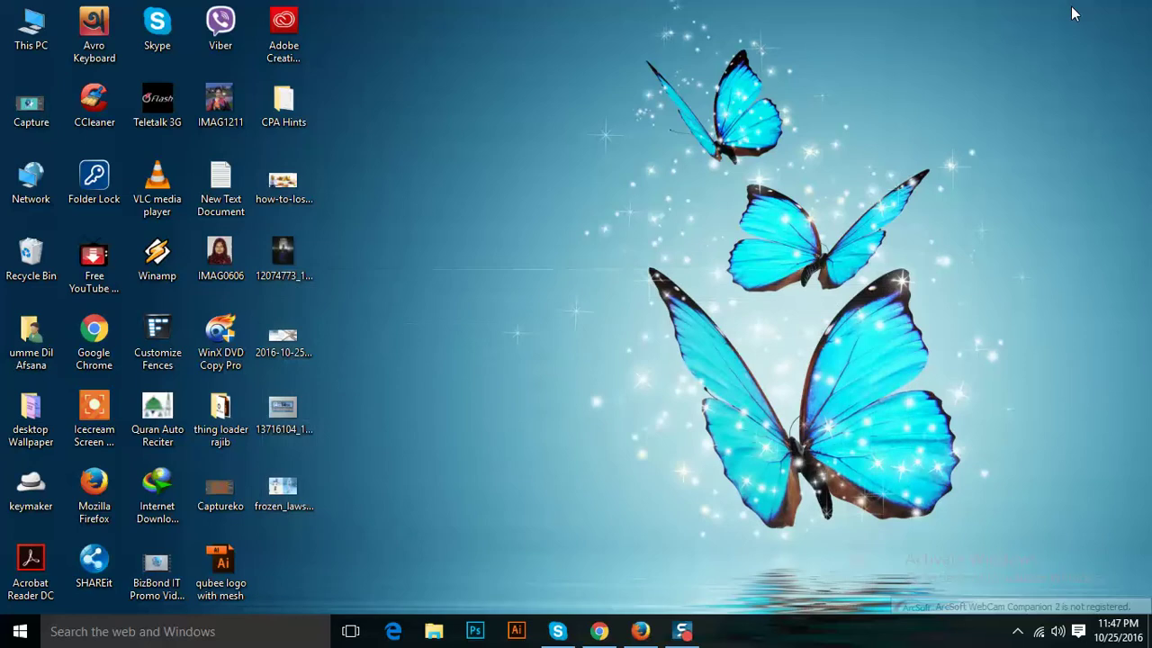
click(640, 631)
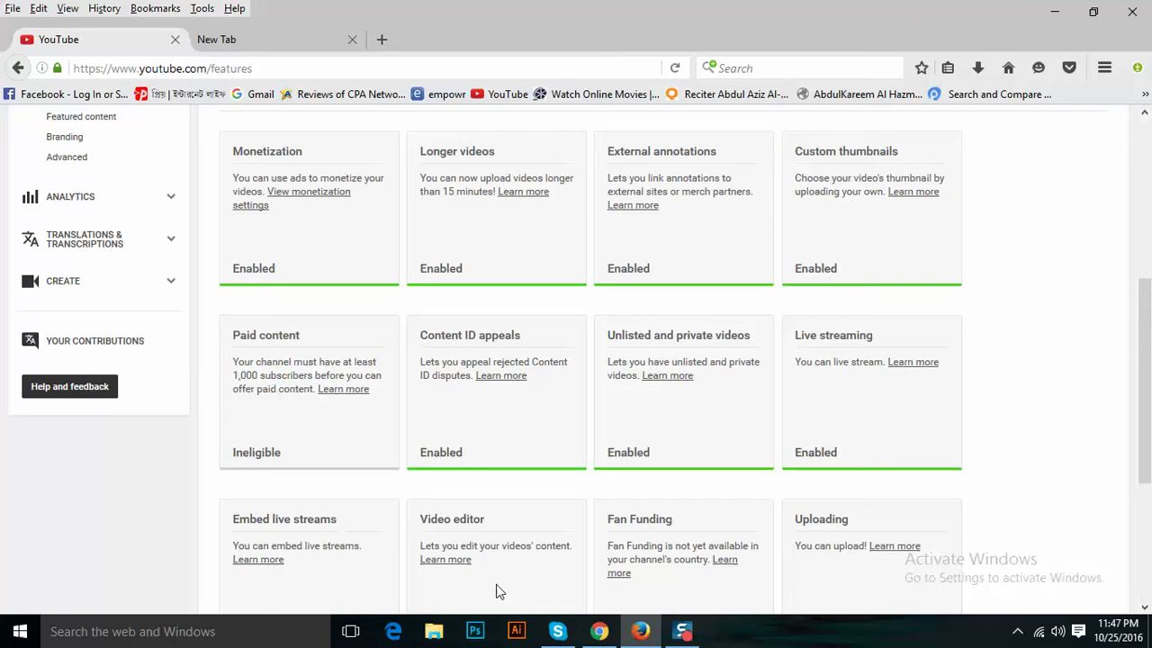
click(1145, 609)
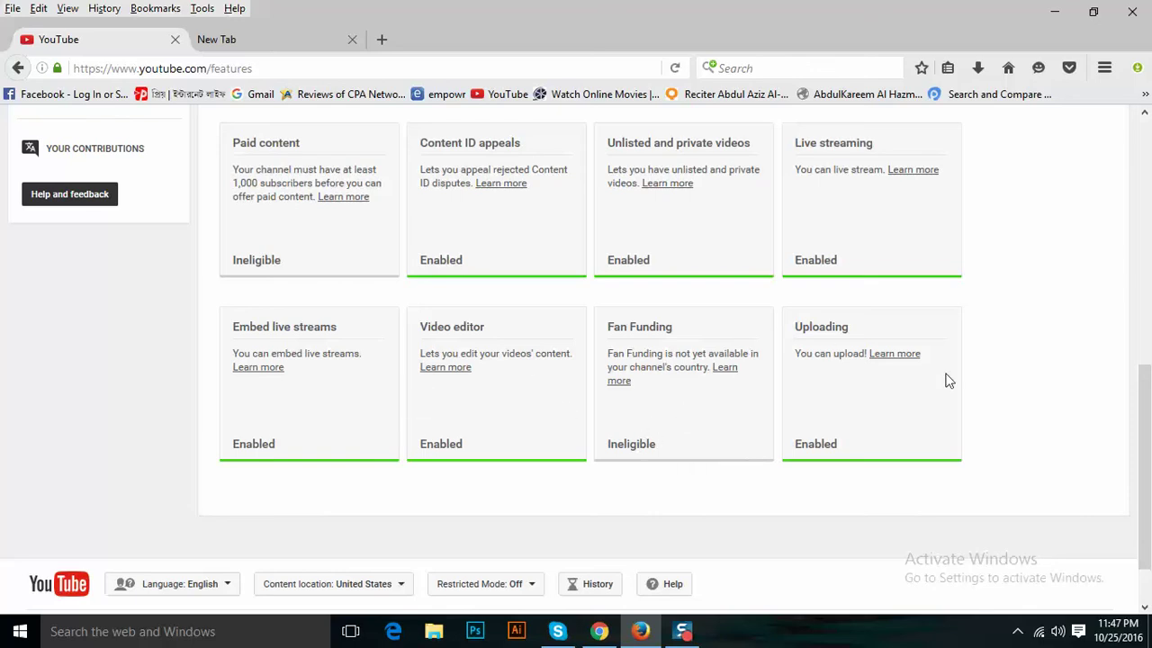
click(283, 43)
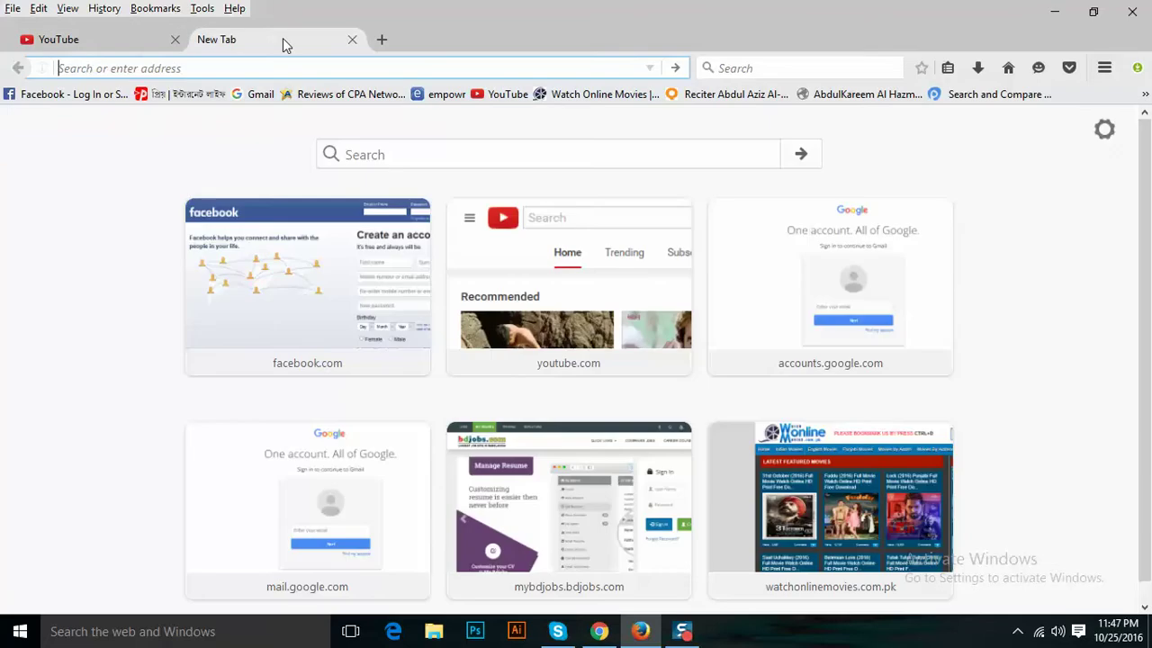
Search Google for 'google adsense', picking the suggestion after typing 'google a'.
click(482, 153)
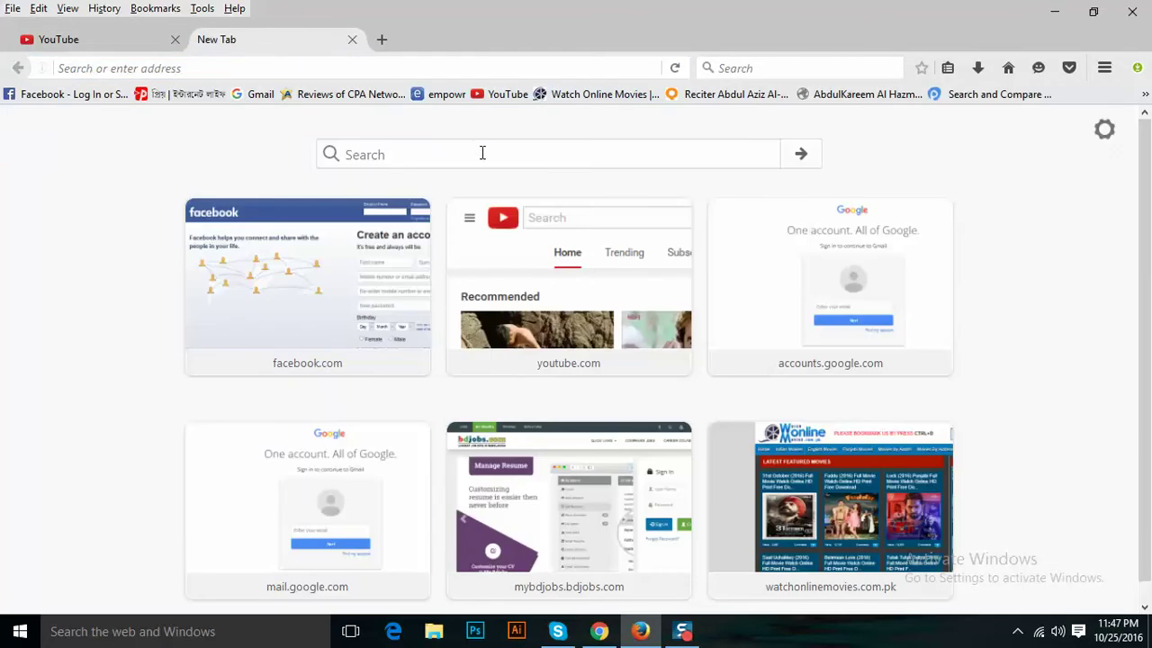
click(481, 153)
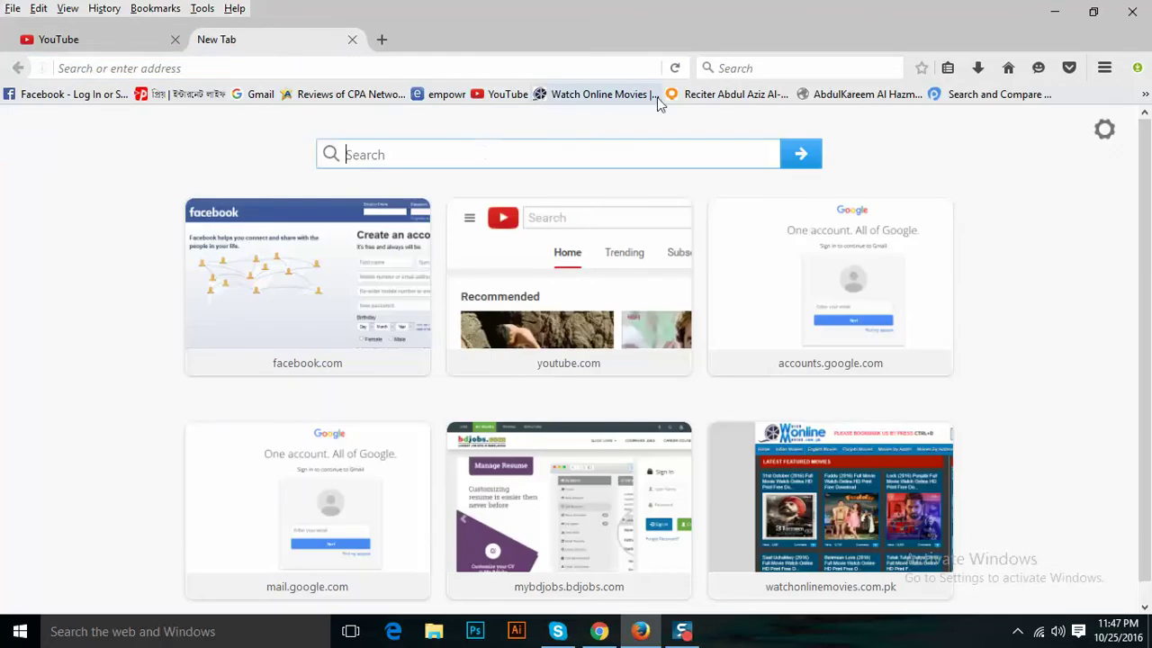
click(713, 72)
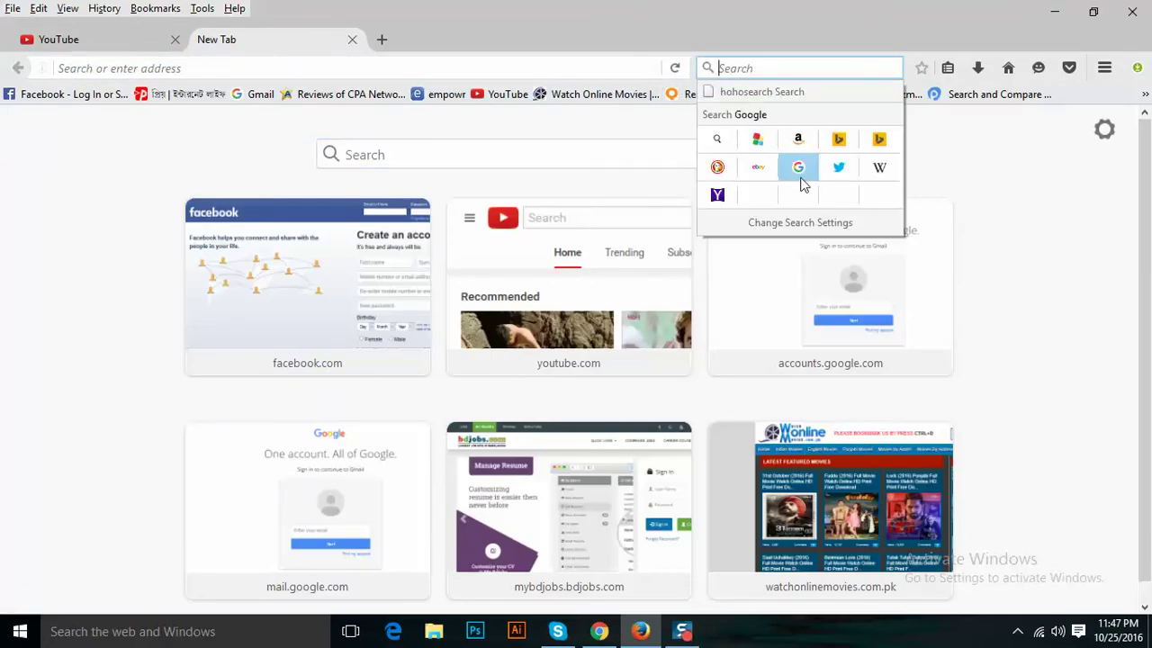
click(800, 177)
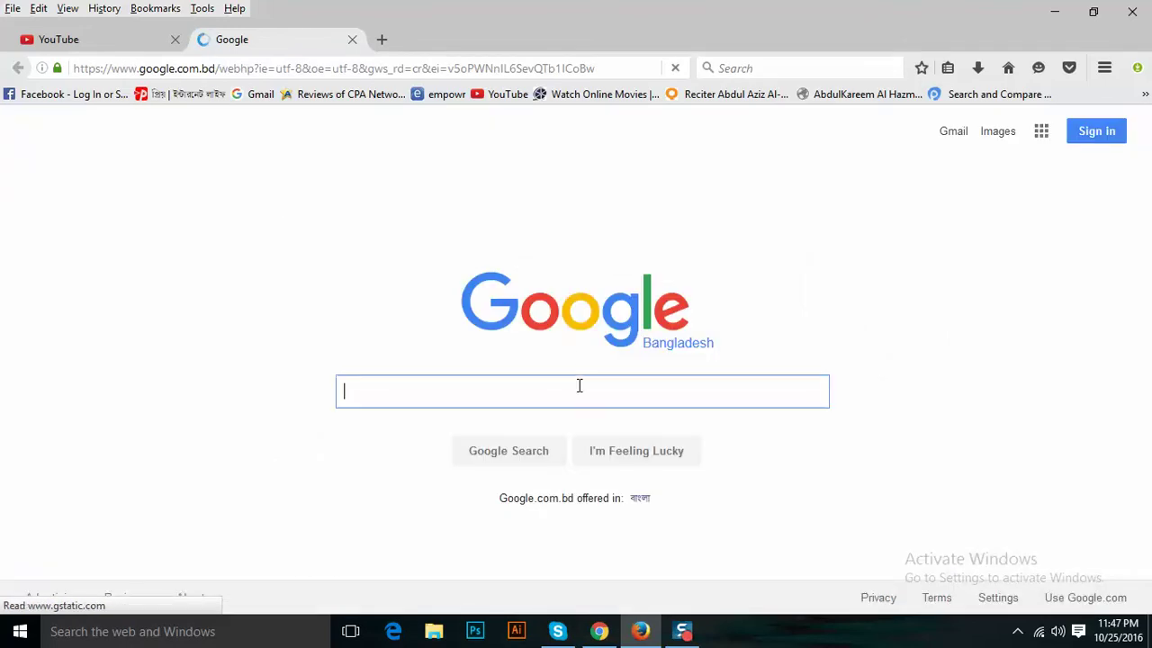
text(go)
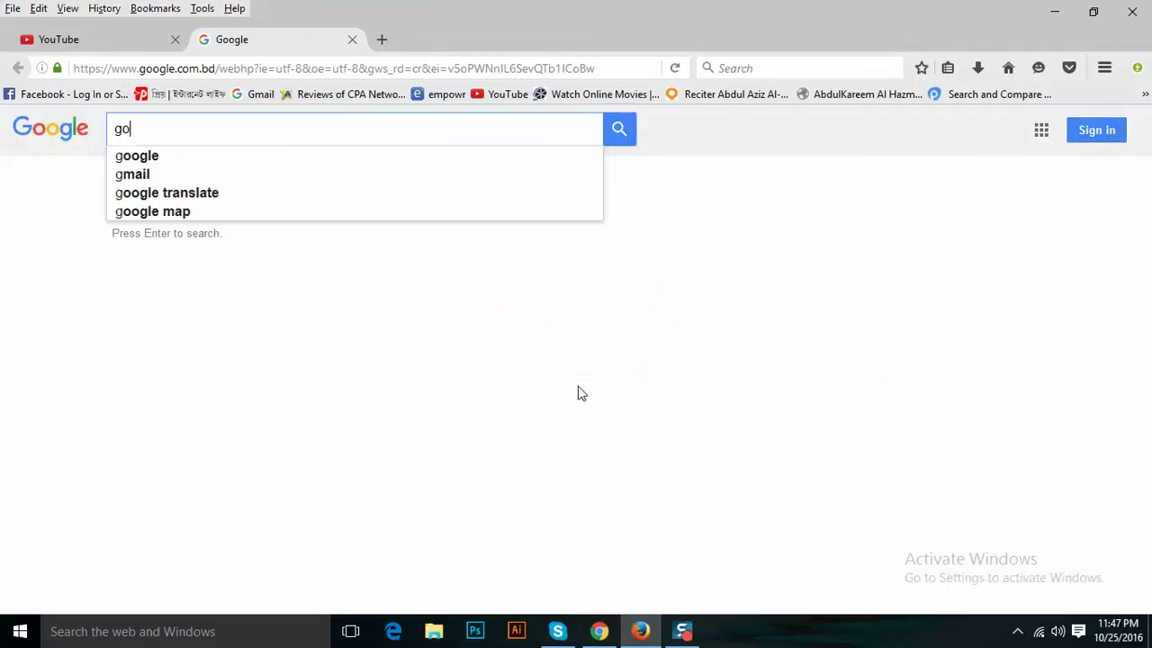
text(ogle )
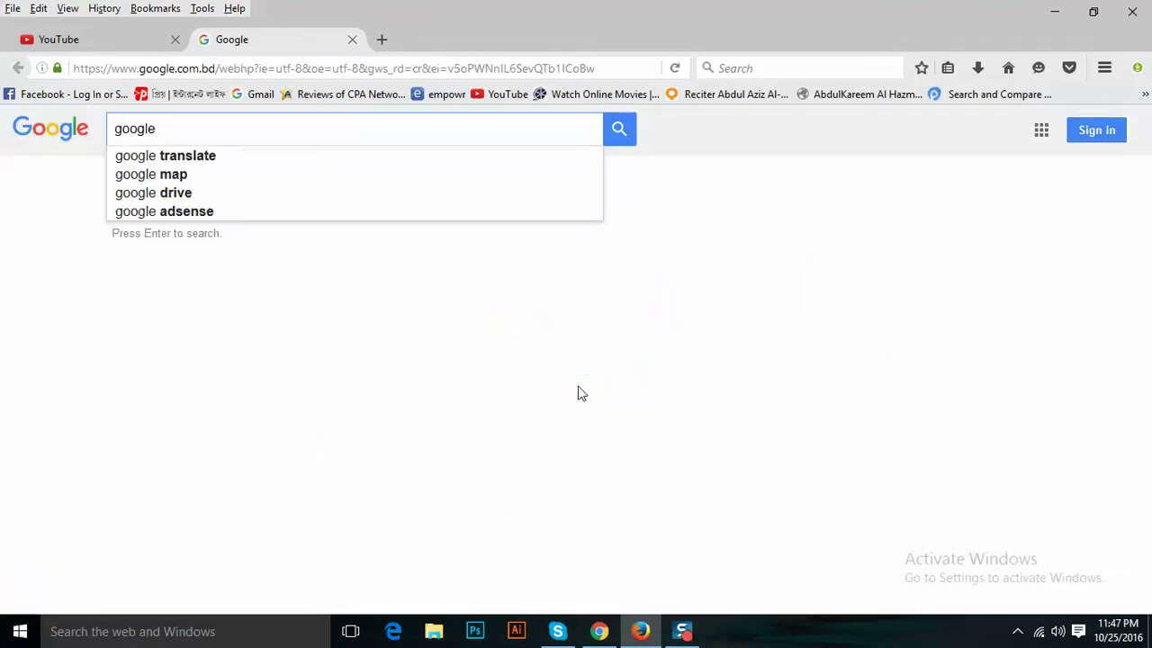
text(a)
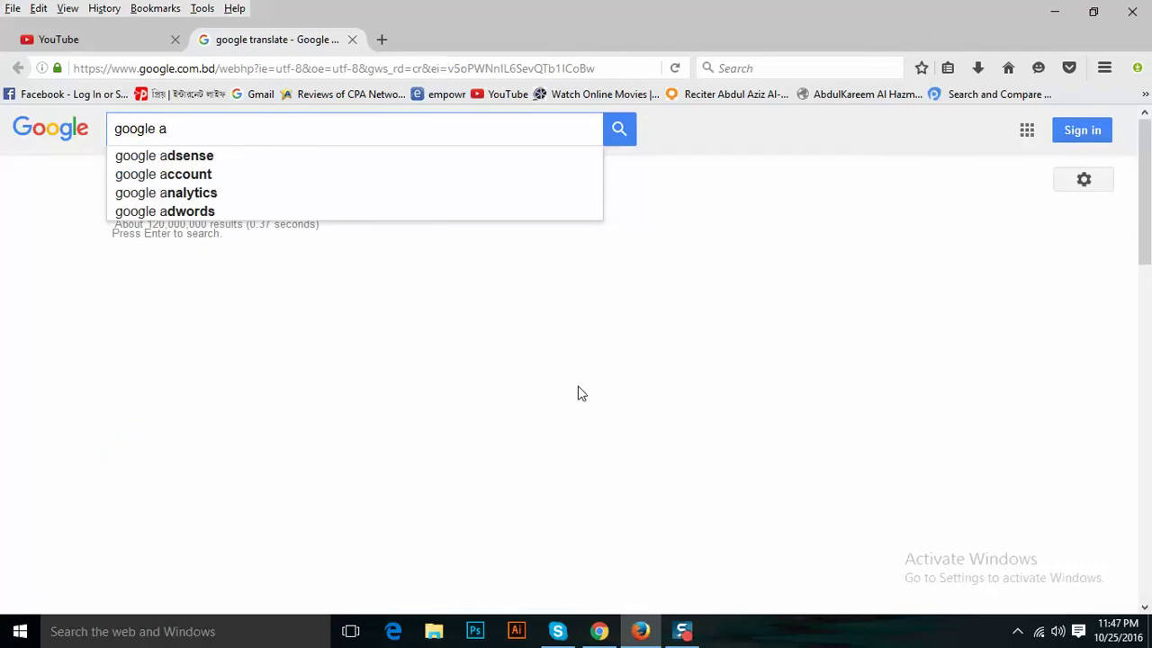
key(Down)
key(Return)
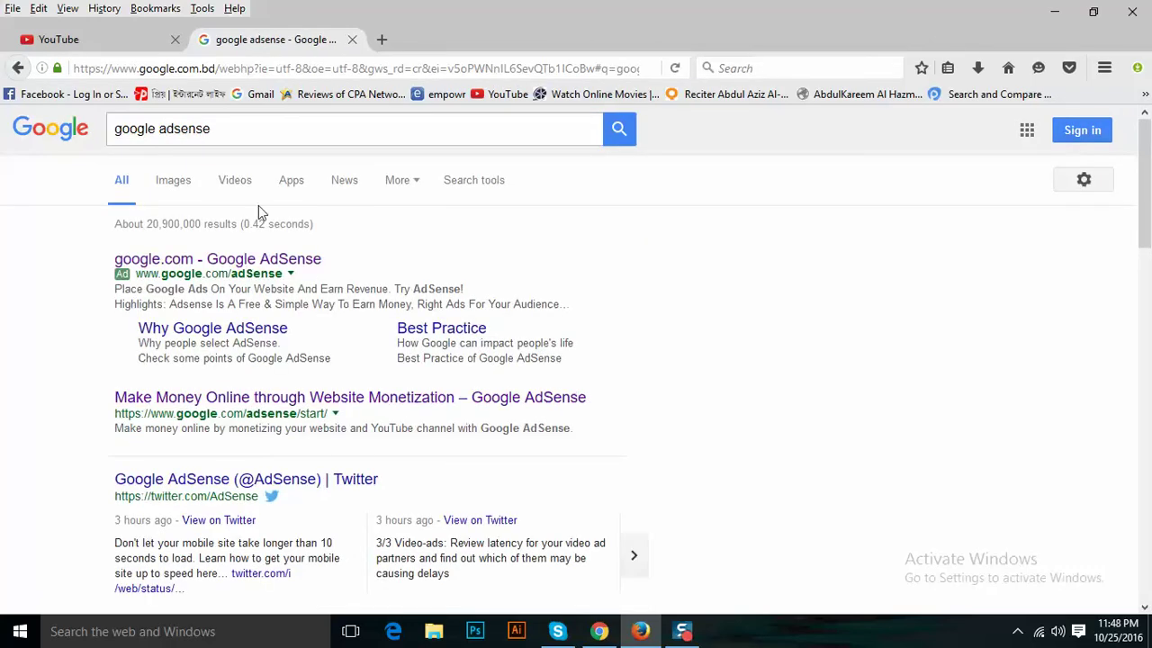
Open the Google AdSense result, look over its start page, and choose SIGN IN.
click(255, 262)
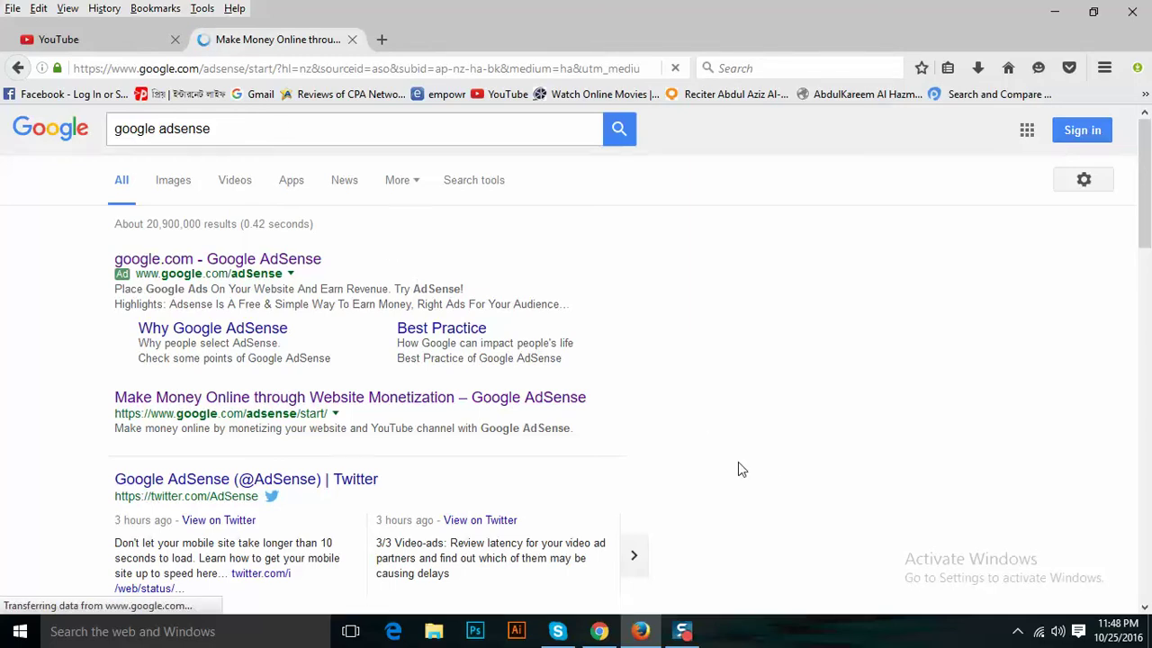
click(1145, 608)
scroll(1144, 608, down, 4)
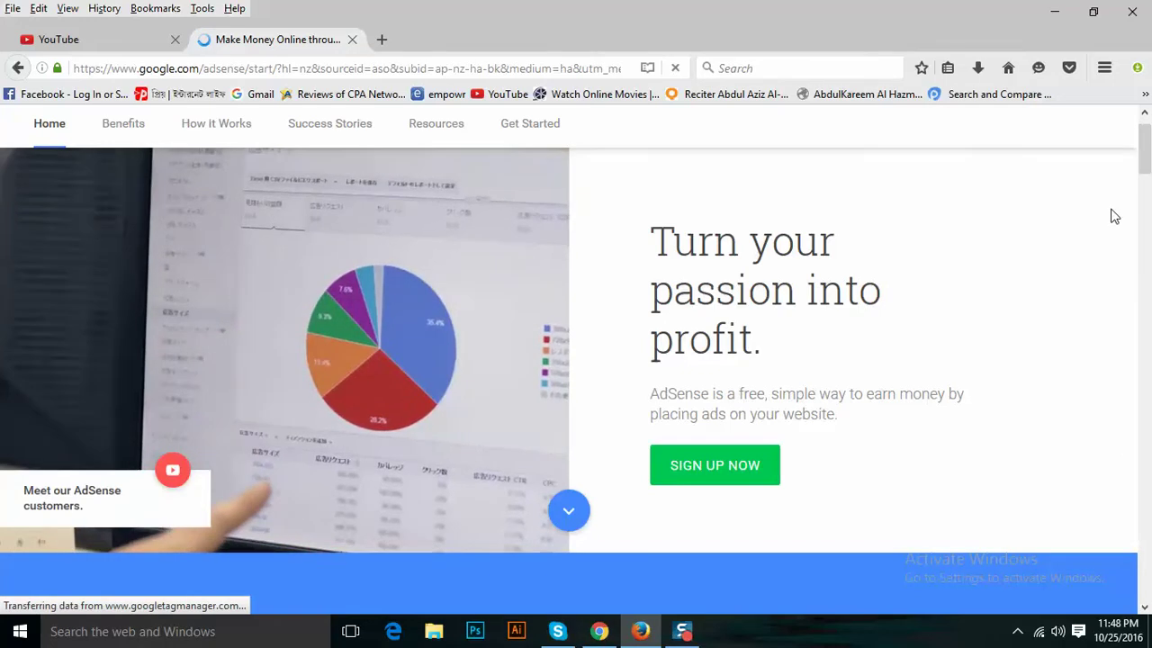
click(1145, 114)
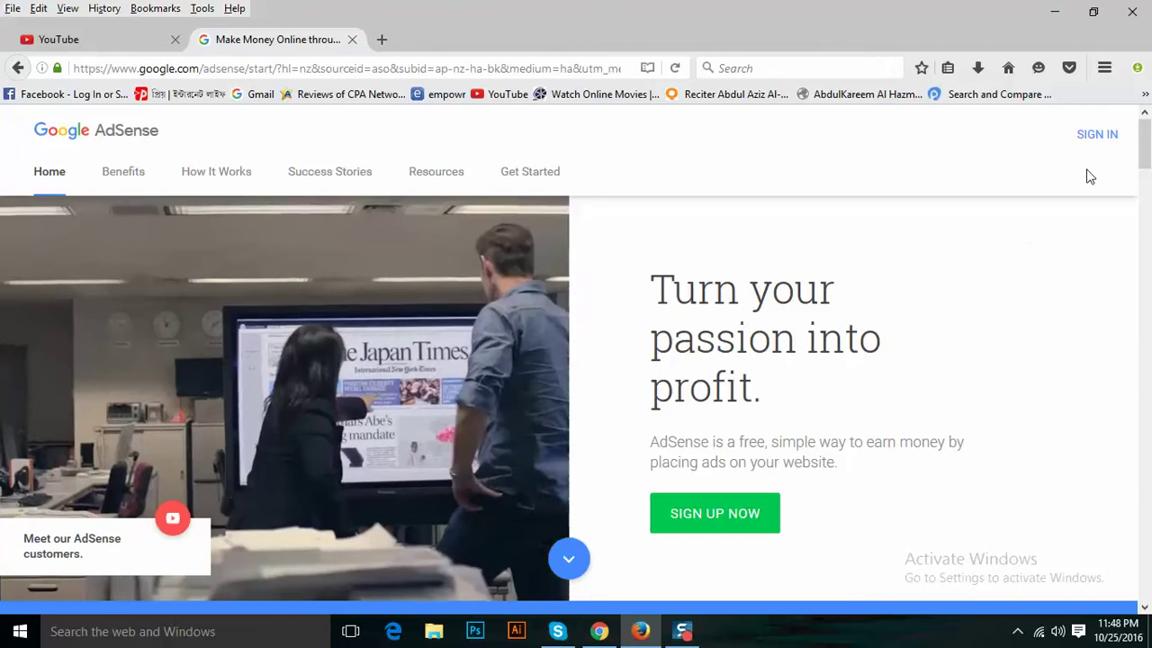
click(1097, 144)
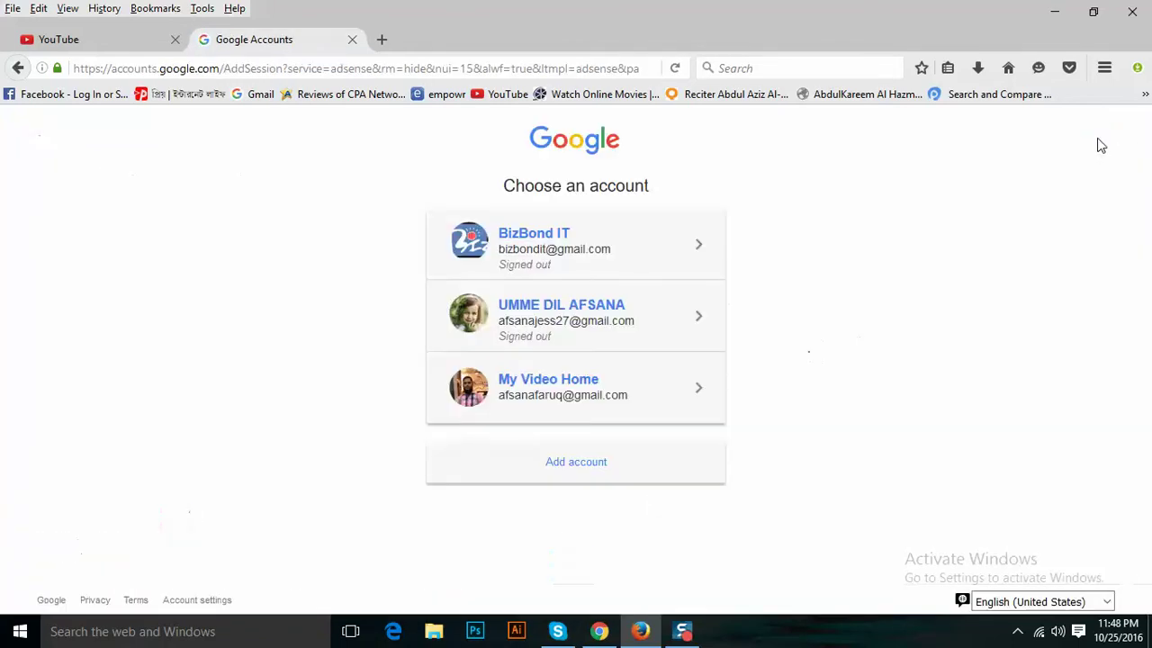
Sign in to AdSense with the third listed account.
click(550, 385)
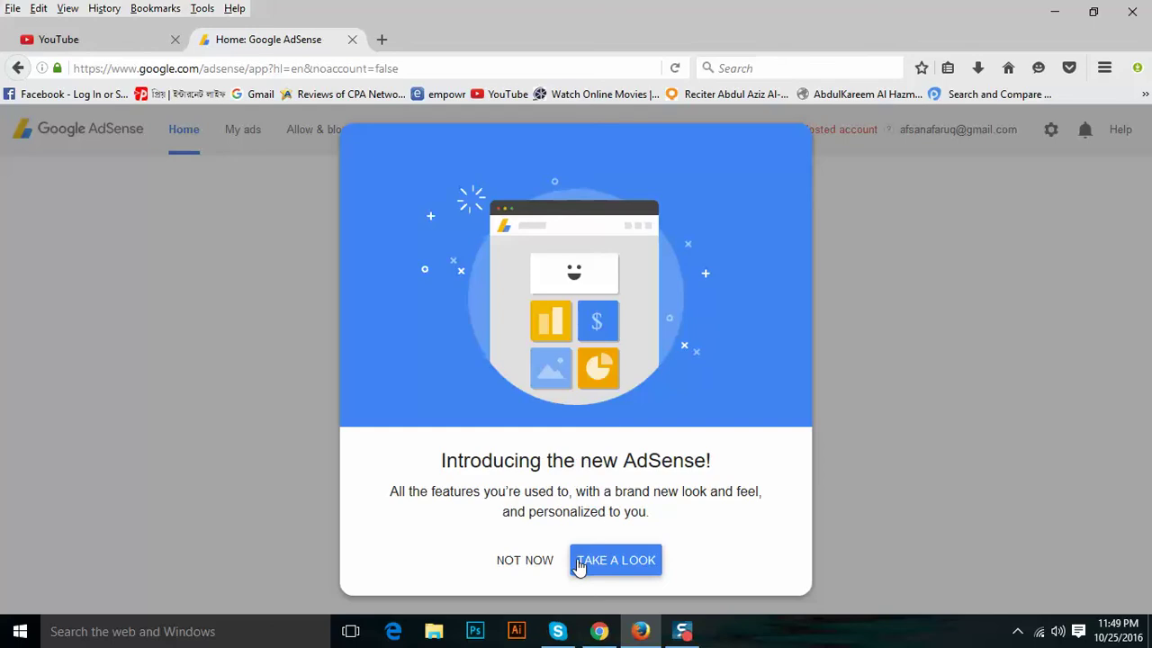
Opt in to the new AdSense with TAKE A LOOK, then switch to the GoToMeeting window.
click(609, 564)
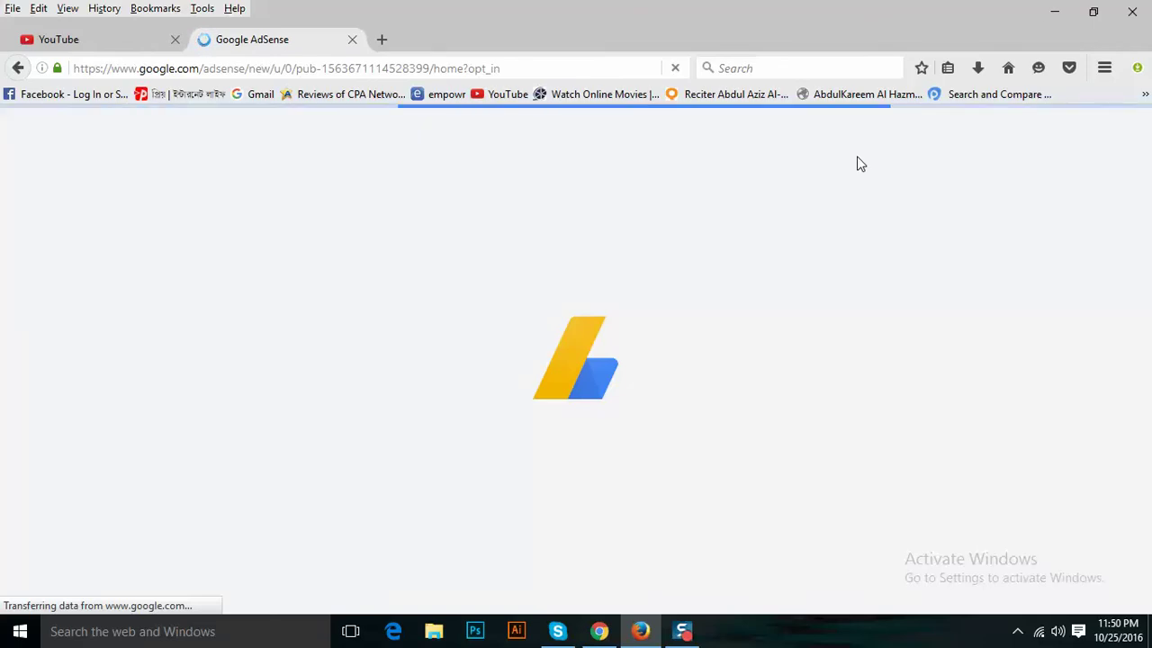
click(609, 634)
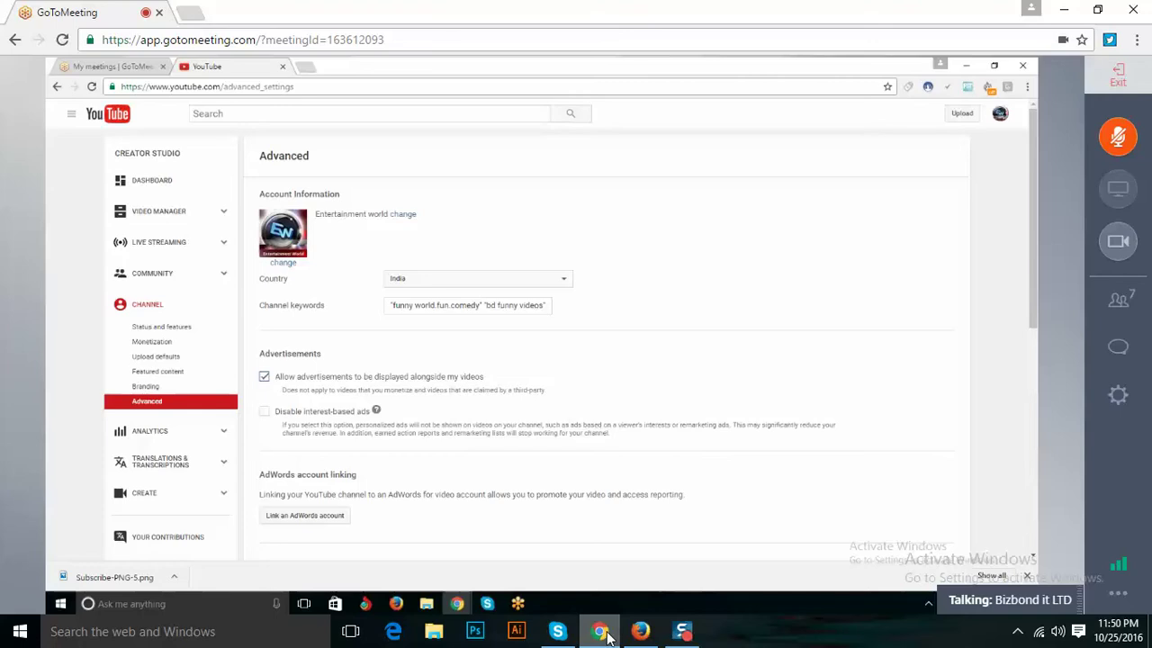
Bring the Firefox window with the new AdSense homepage back to the front.
mouse_move(649, 636)
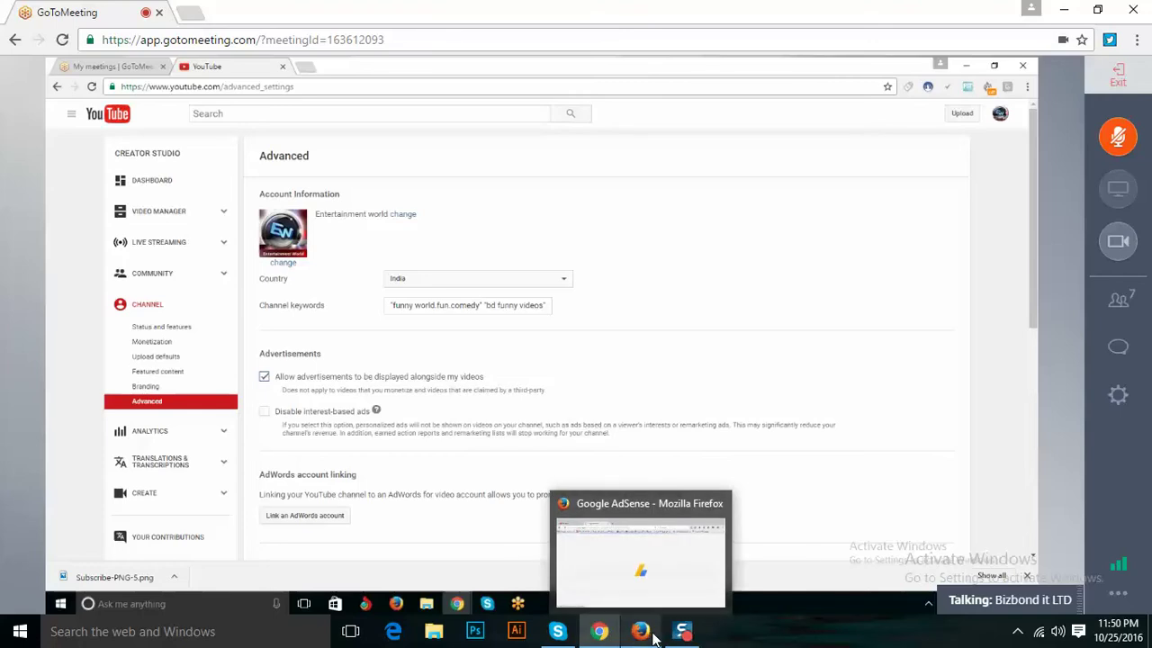
click(651, 637)
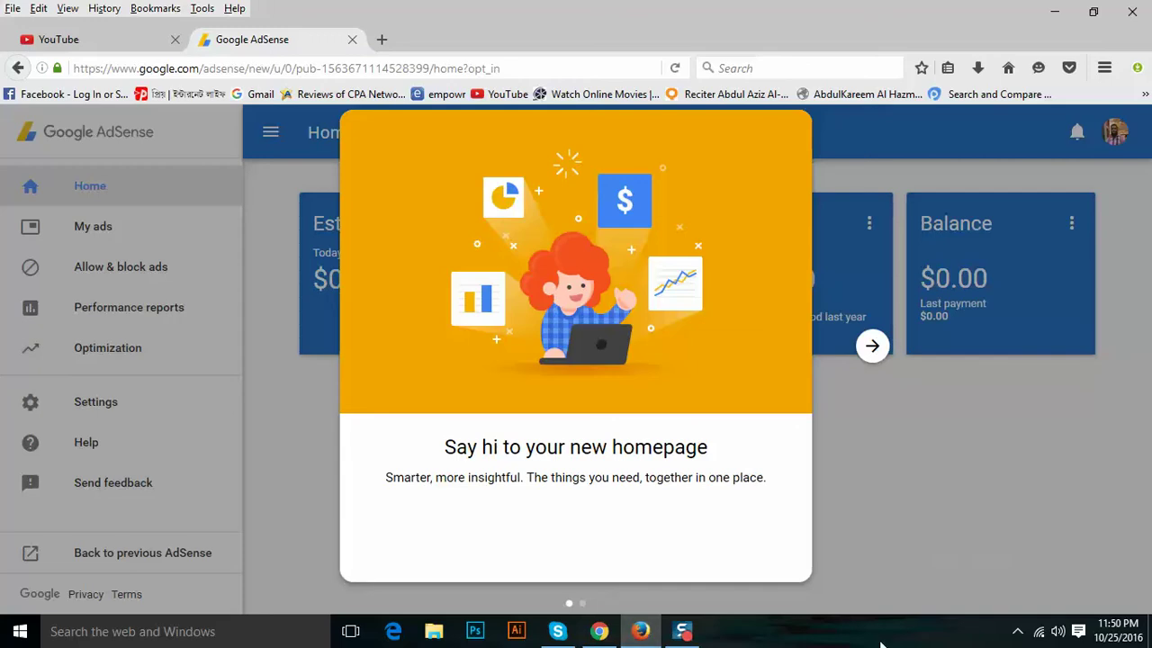
Advance the welcome tour and go to My ads to load the Ad units page.
click(874, 346)
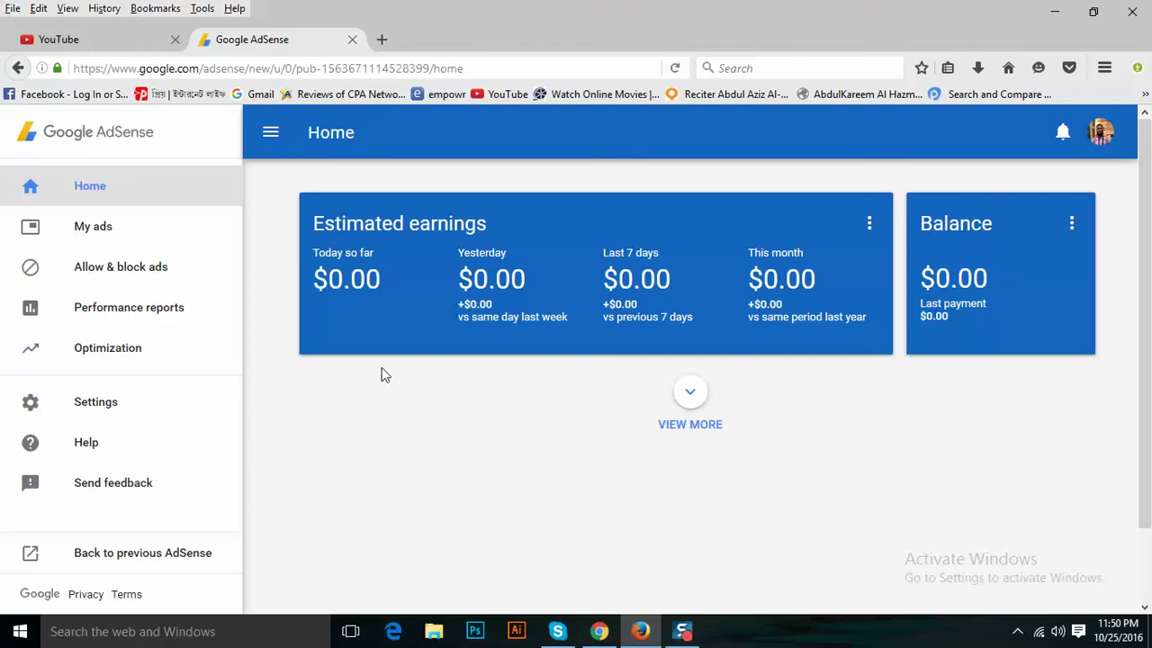
click(135, 233)
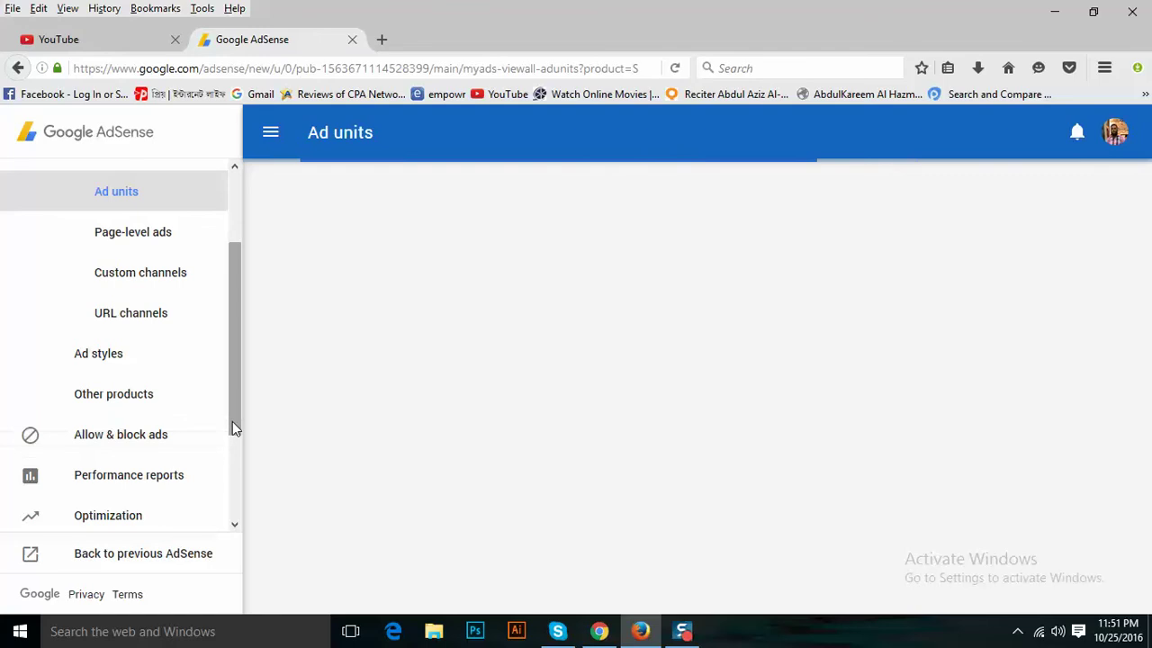
drag(232, 421, 250, 518)
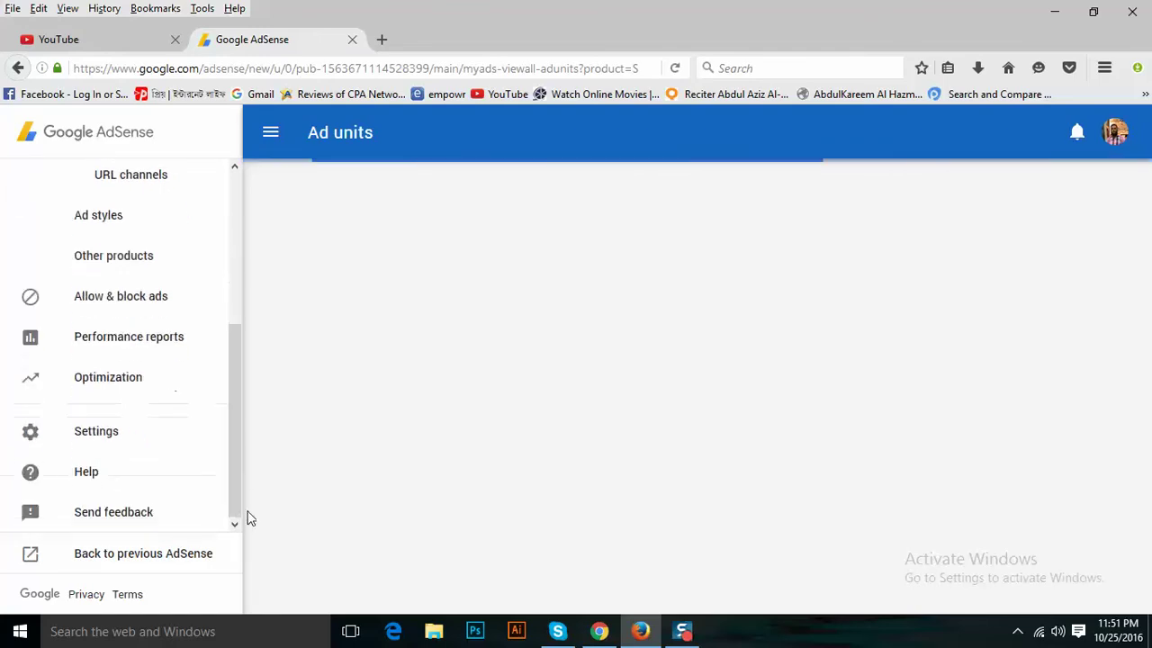
Open the Optimization Opportunities page, then a new tab, dismissing the unresponsive-script warning.
click(122, 379)
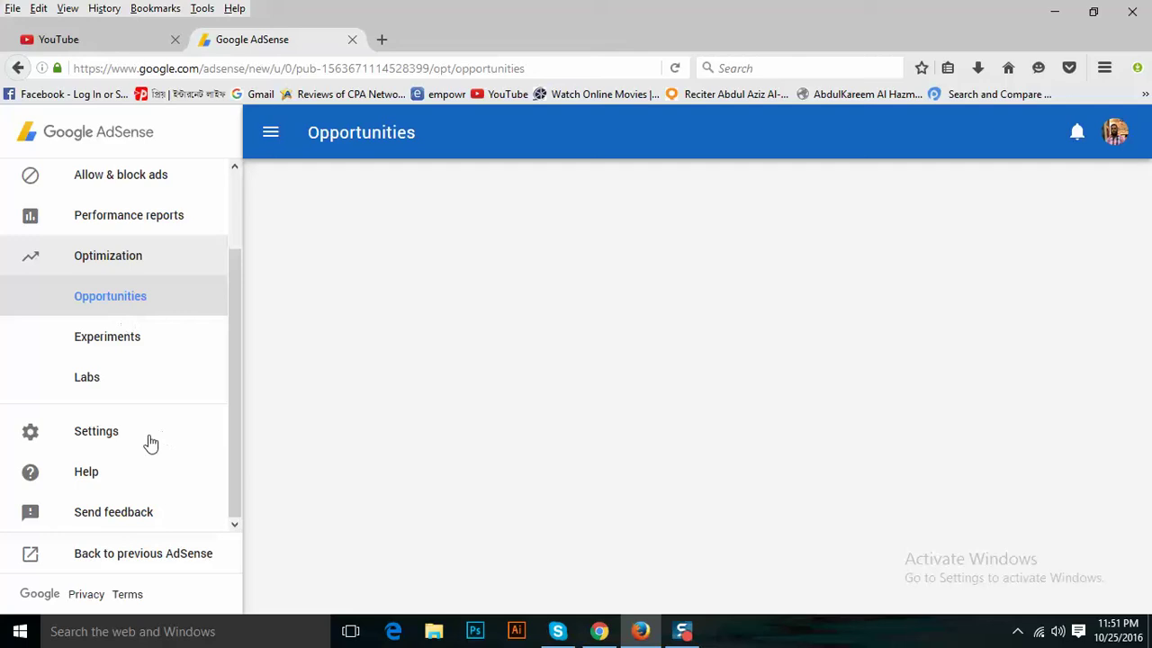
click(383, 40)
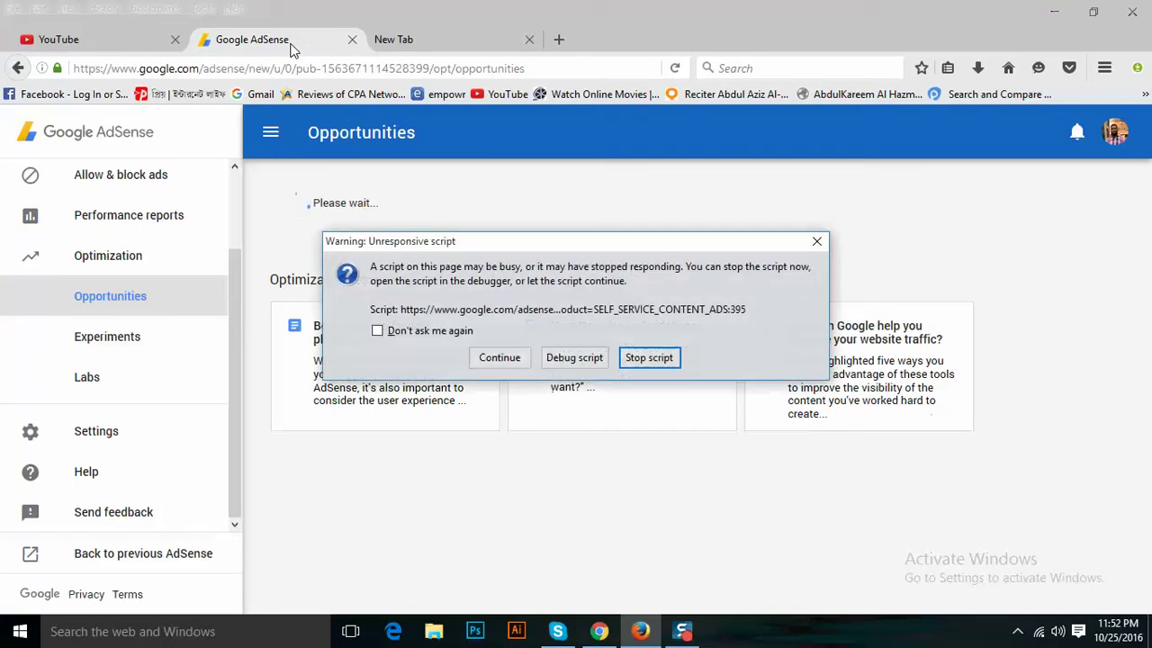
click(449, 332)
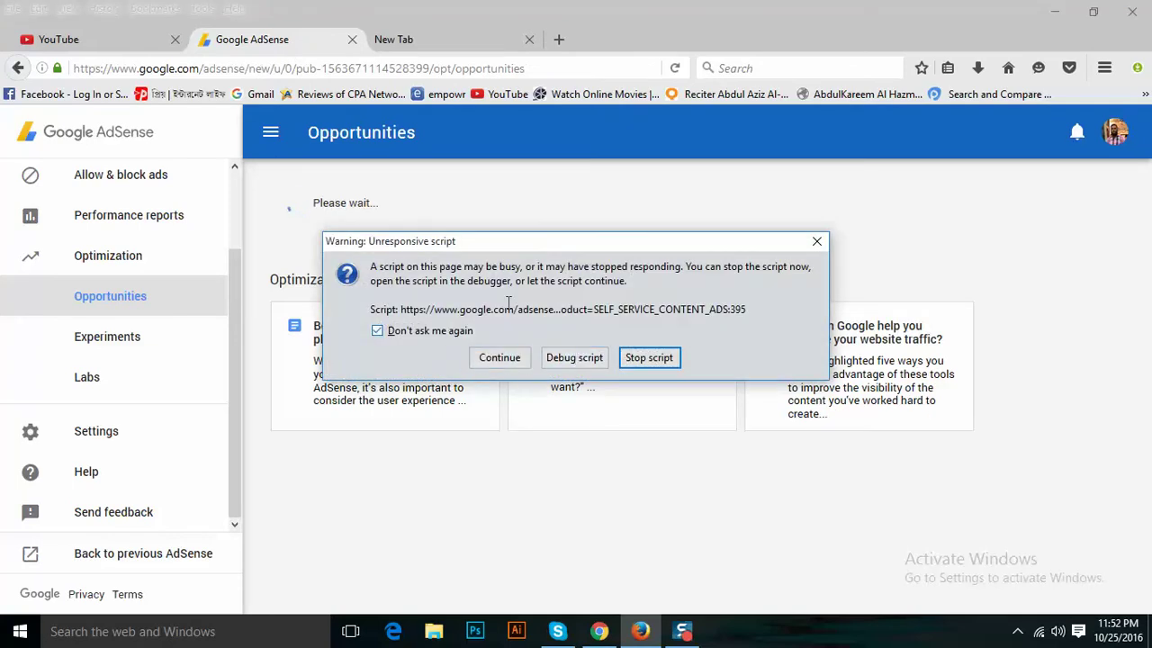
click(816, 243)
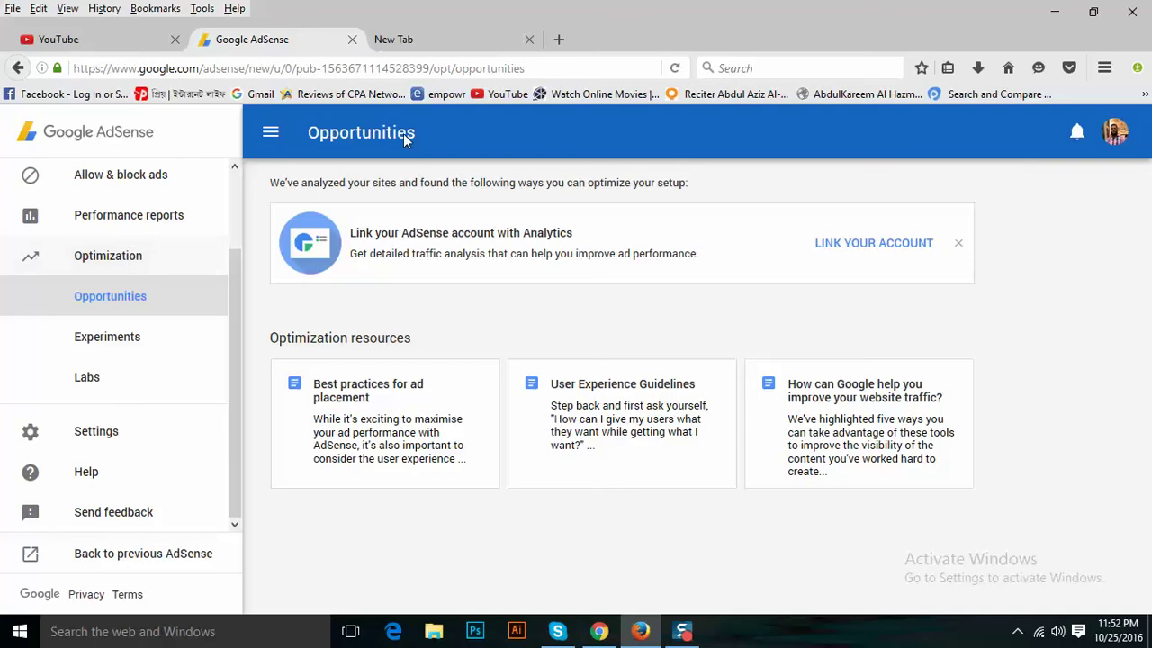
click(428, 39)
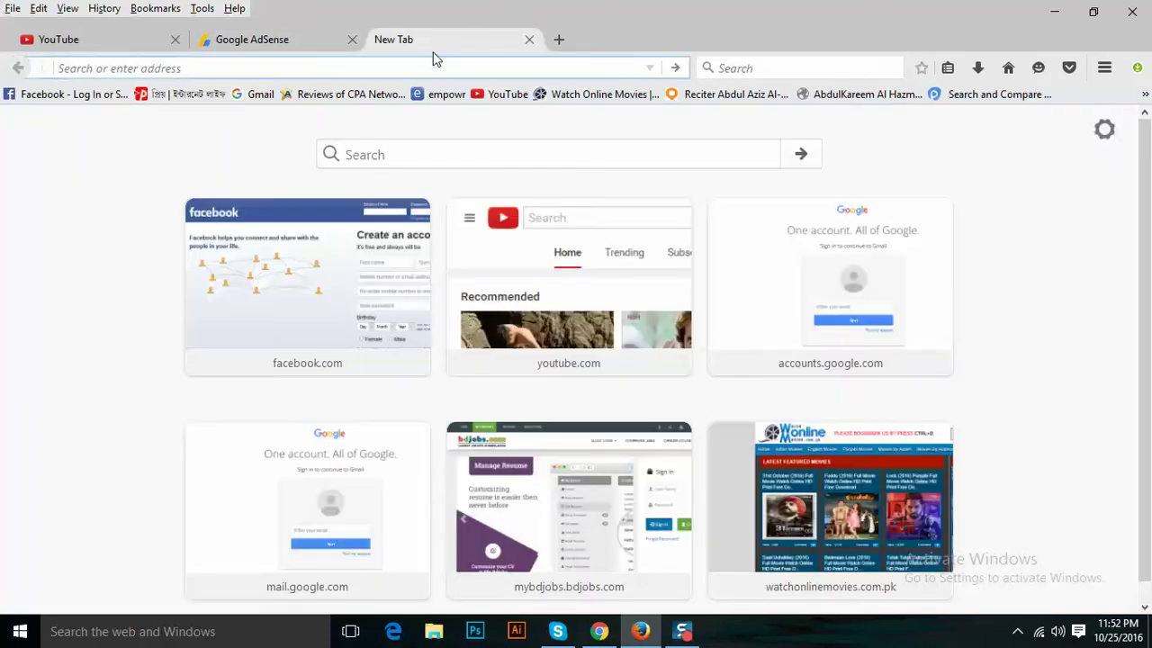
Search Google for 'google adsense with youtube'.
click(711, 69)
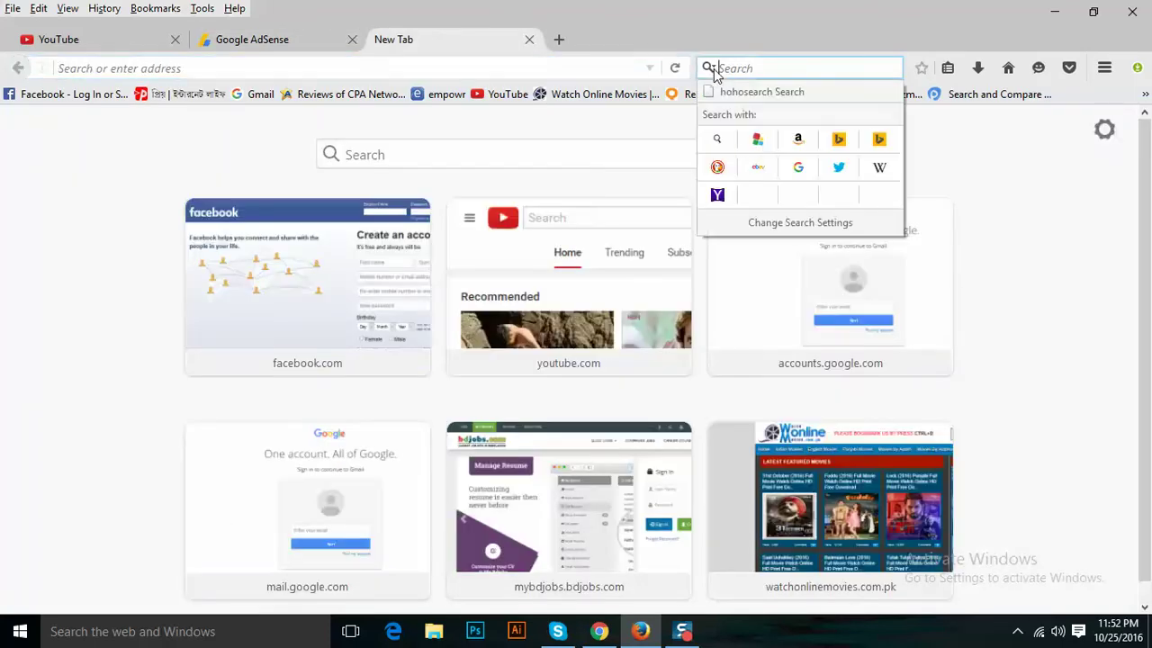
click(784, 165)
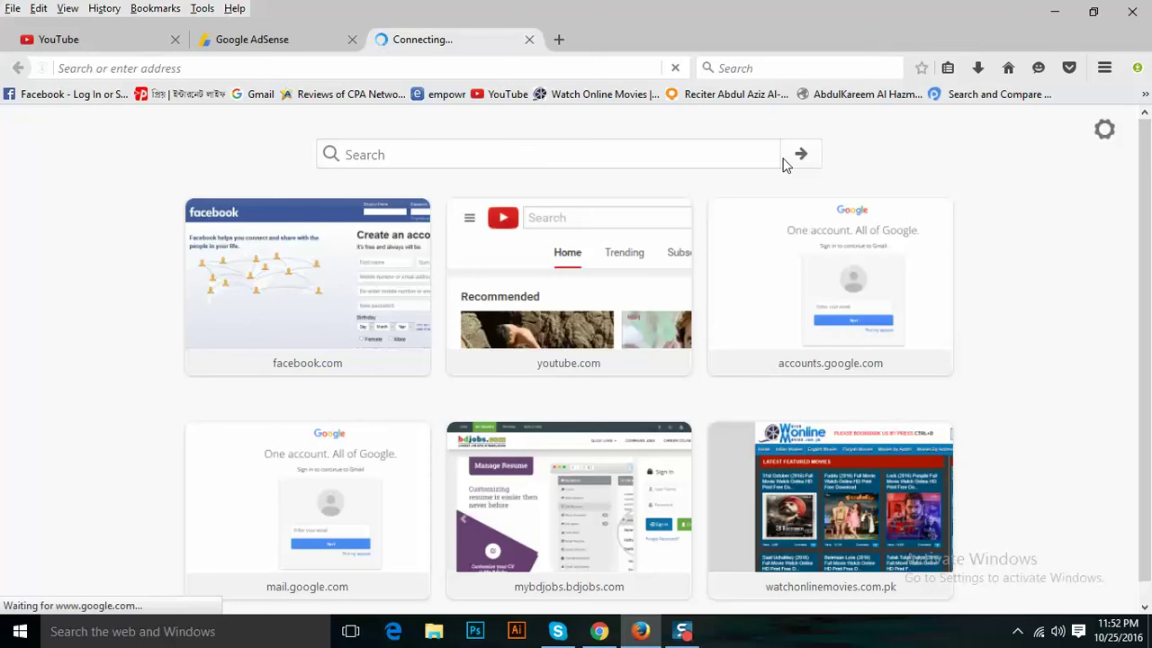
click(578, 387)
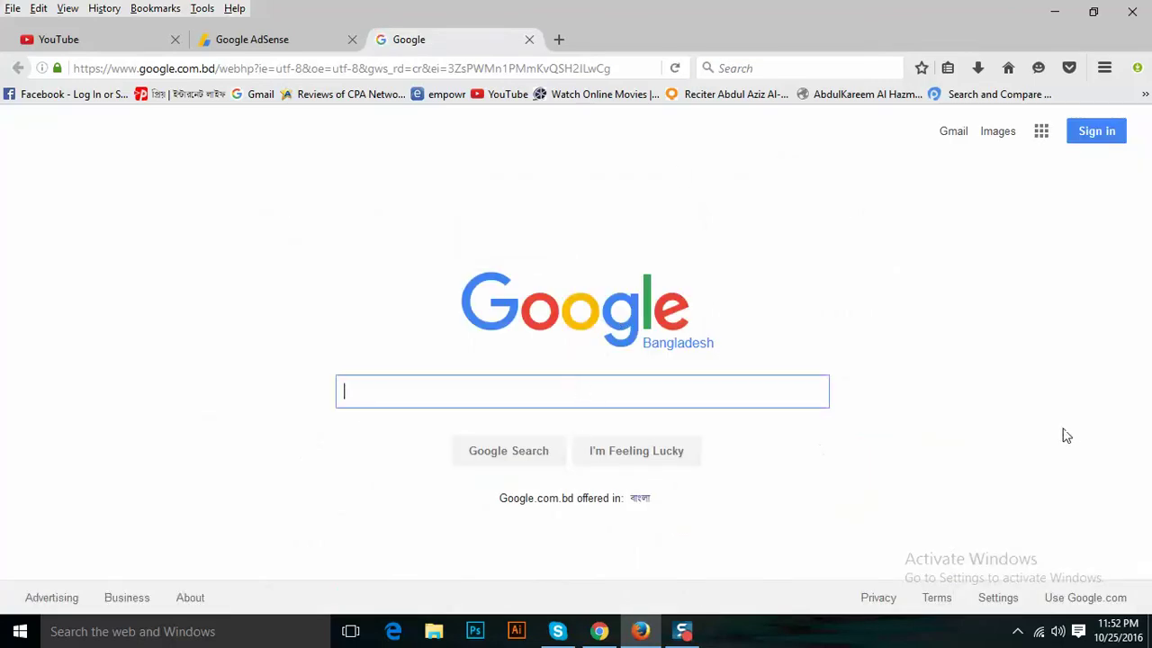
text(goog)
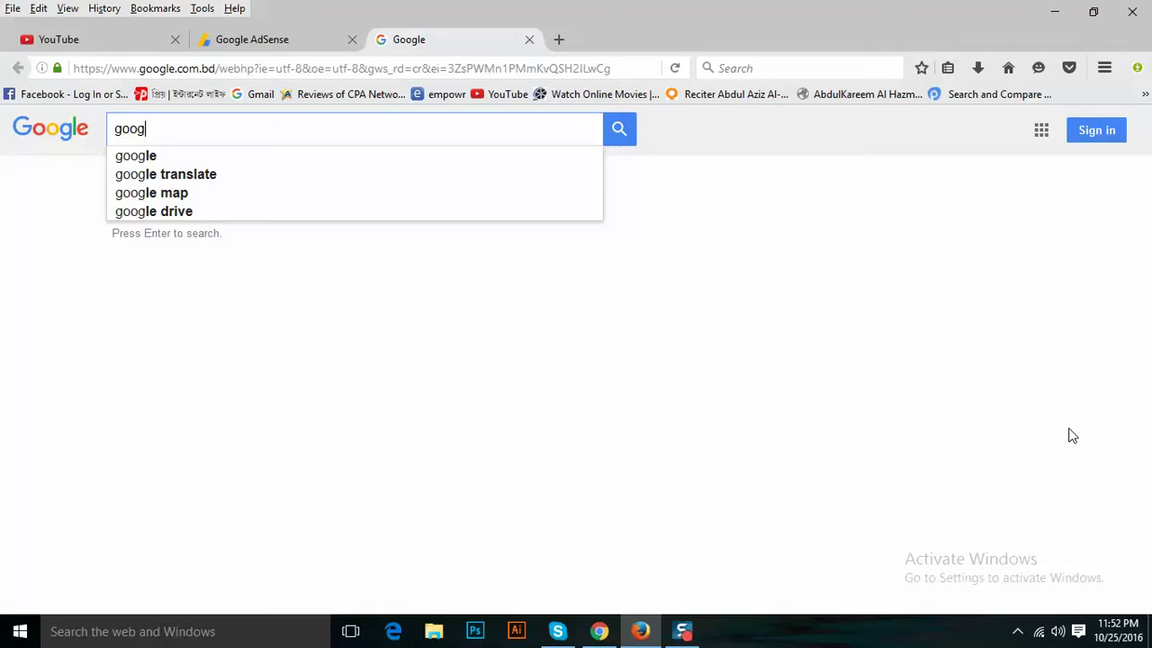
text(g)
key(BackSpace)
text(le)
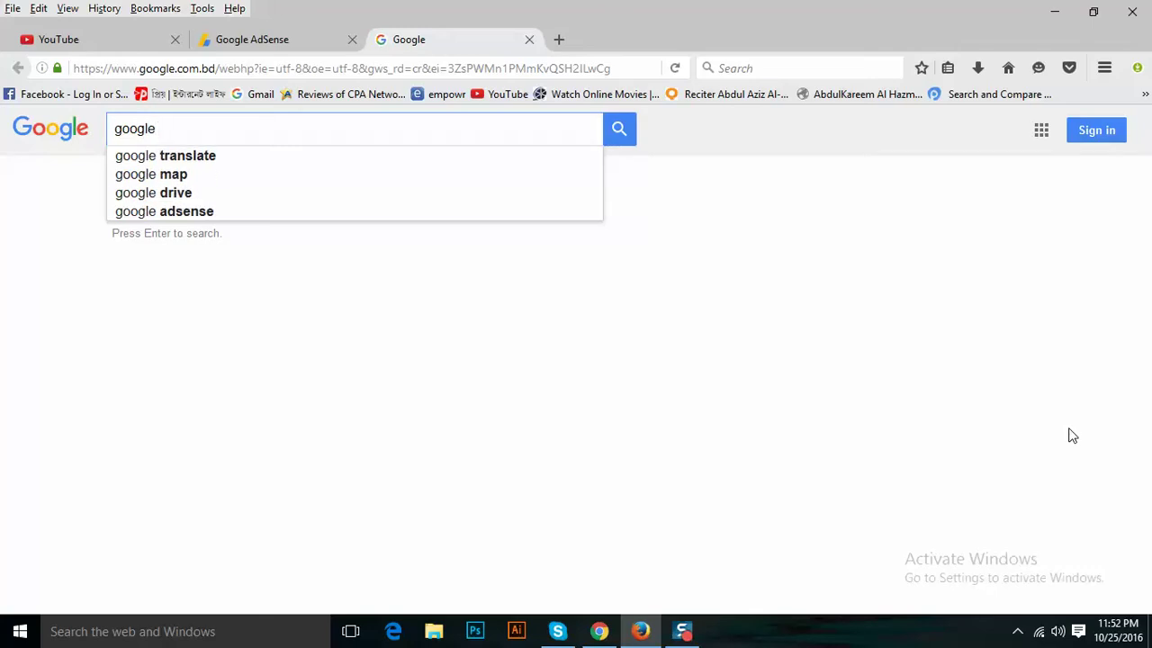
text( adse)
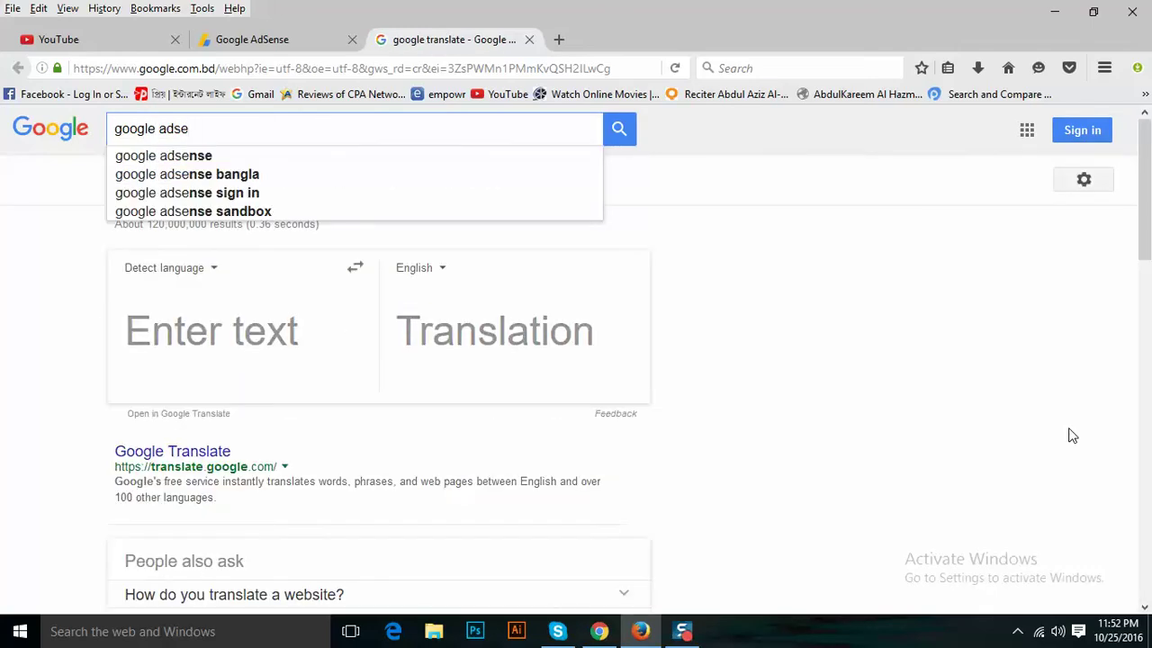
key(BackSpace)
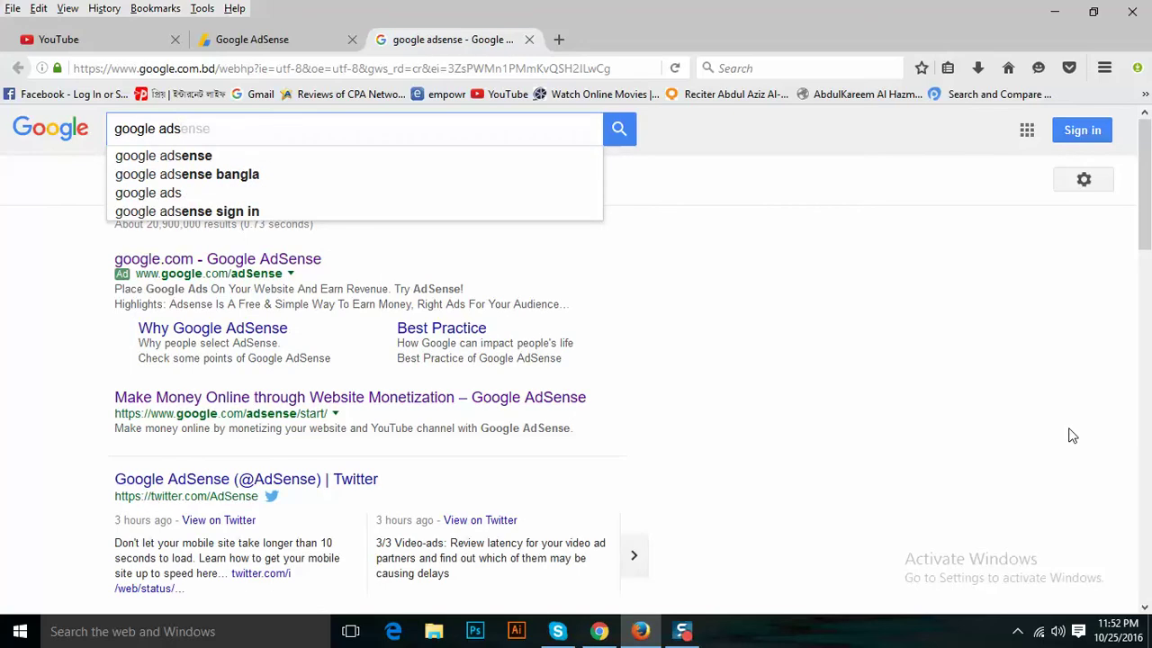
key(Down)
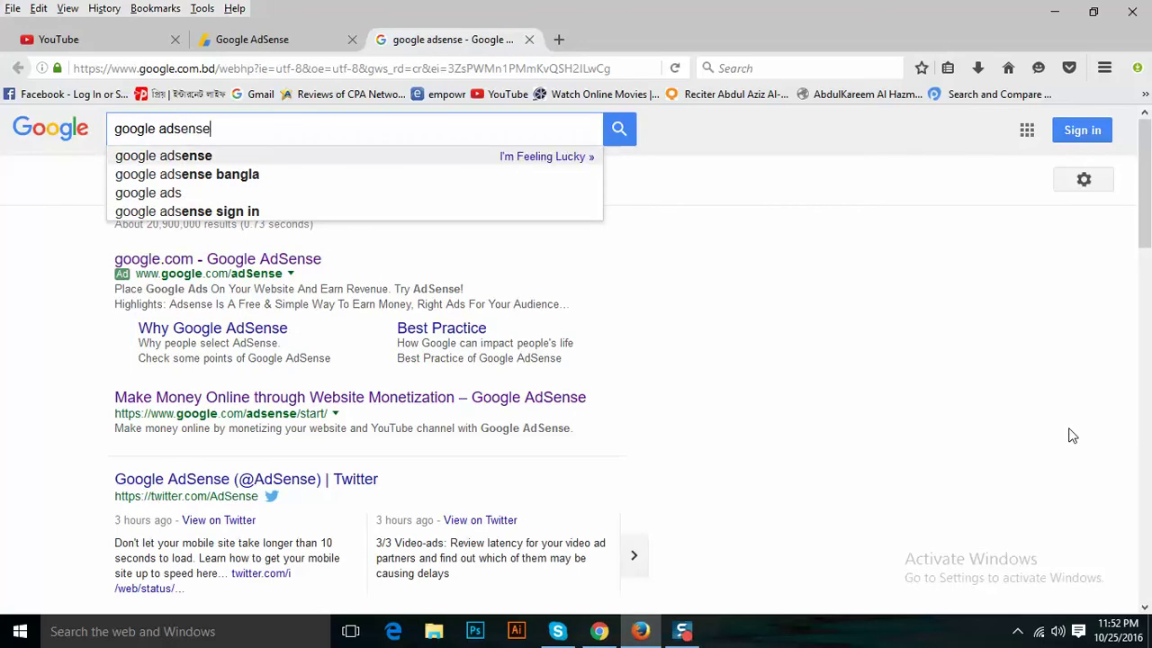
text(with)
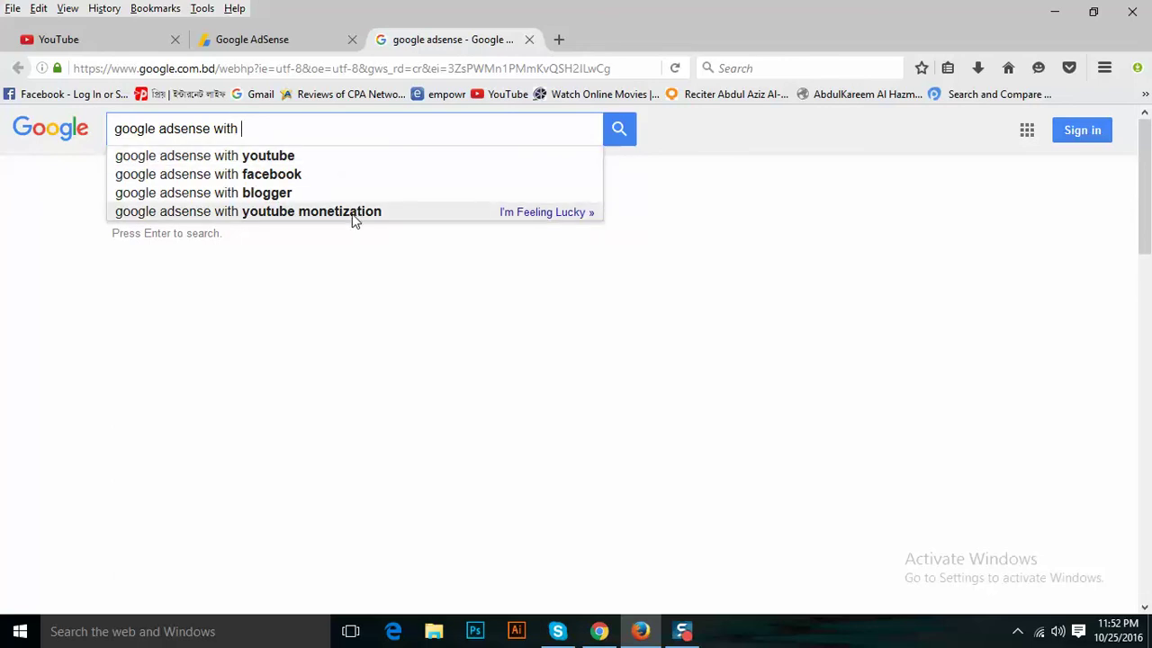
right_click(348, 161)
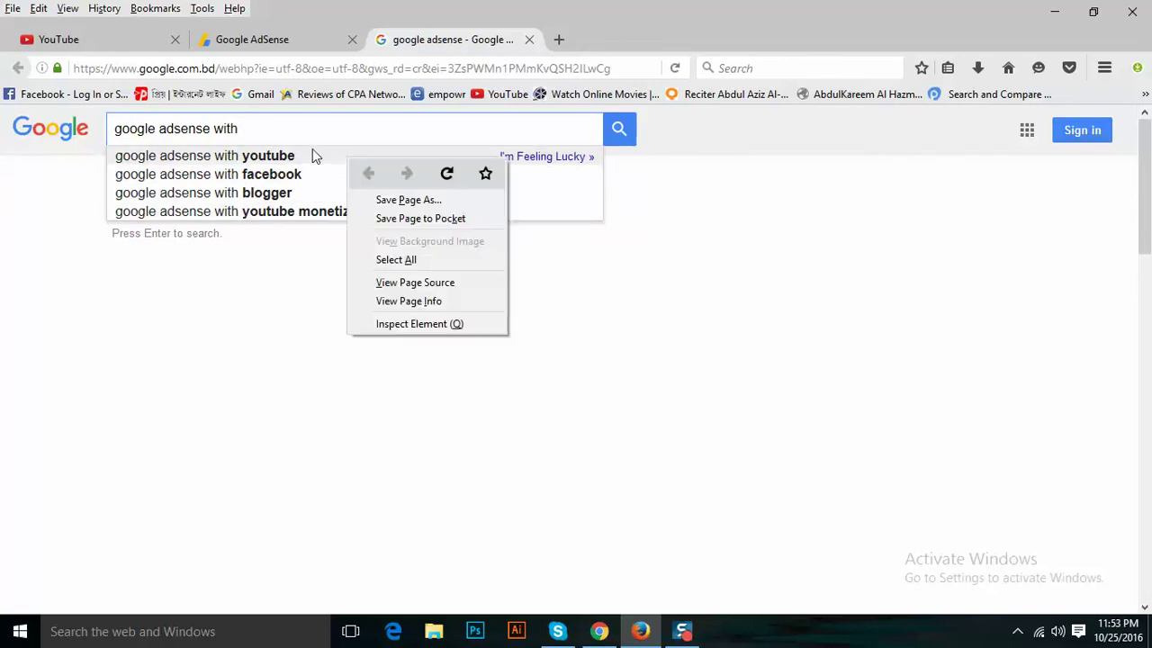
click(313, 153)
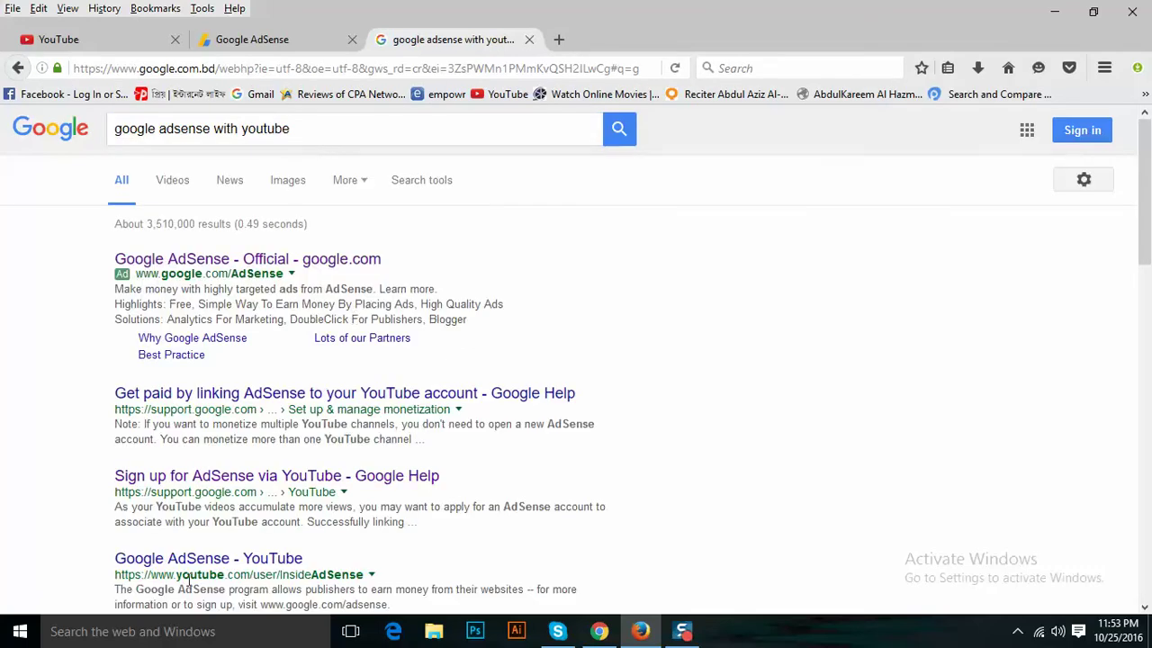
Open the Google AdSense YouTube channel result and return to it in Firefox.
click(225, 560)
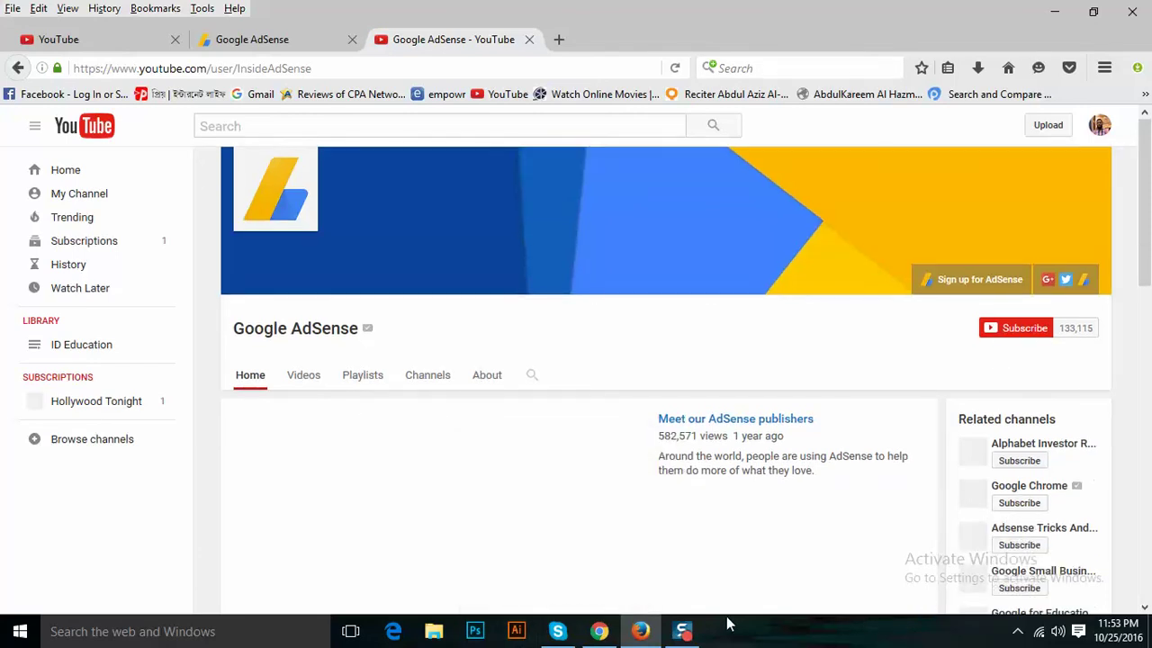
click(597, 634)
click(598, 634)
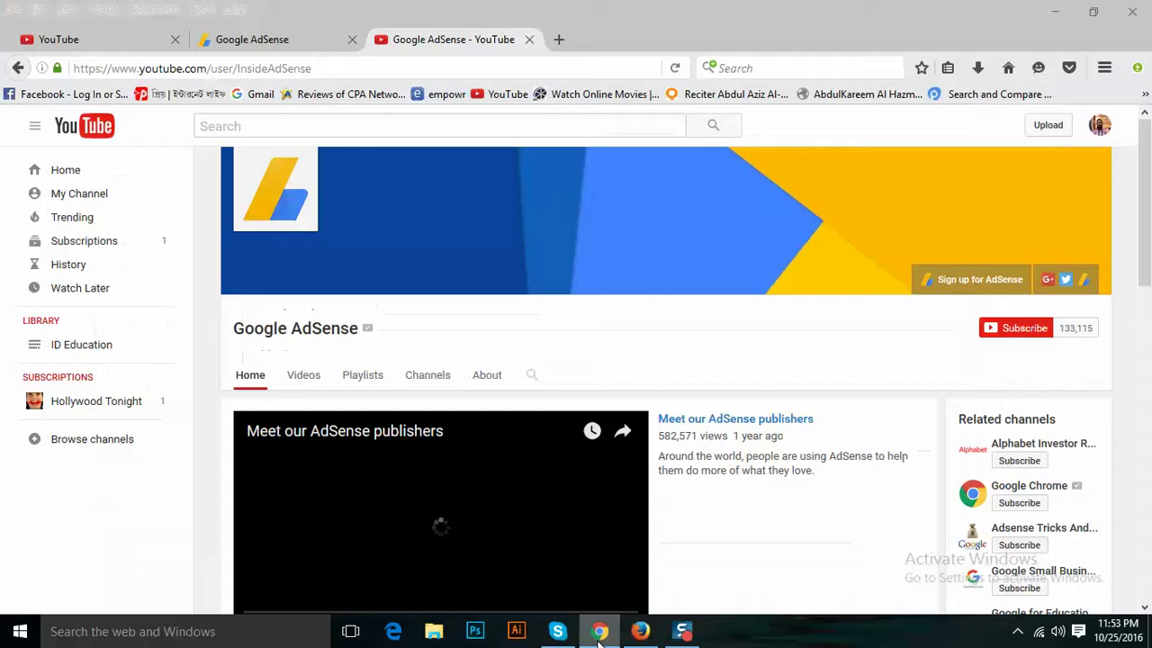
click(599, 634)
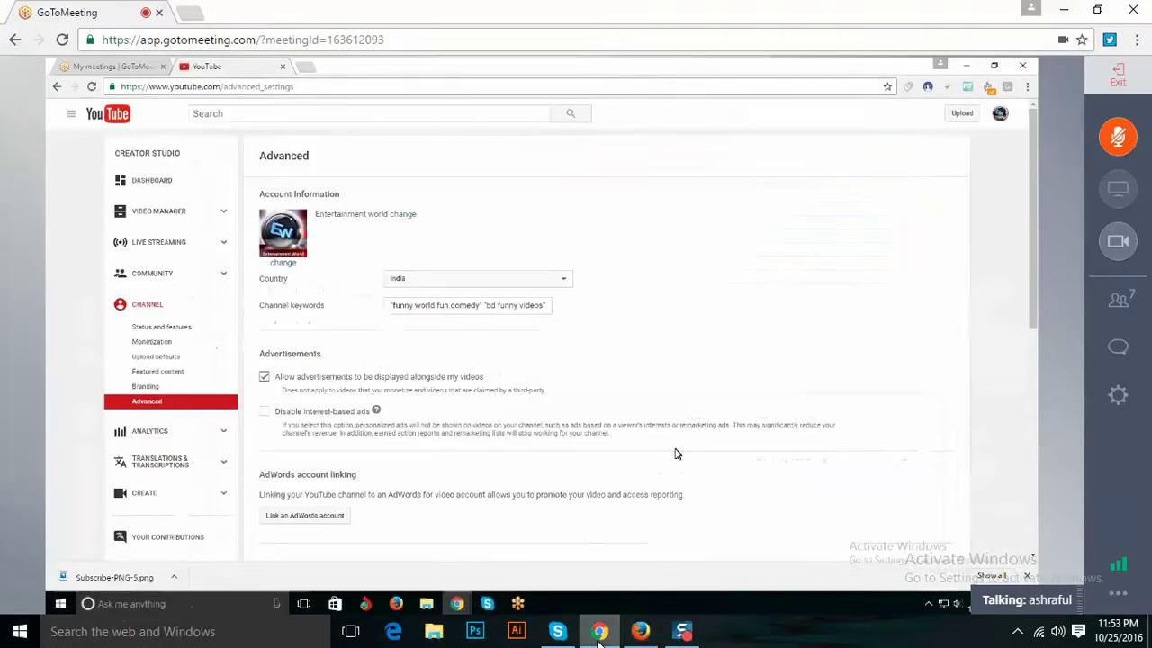
click(649, 636)
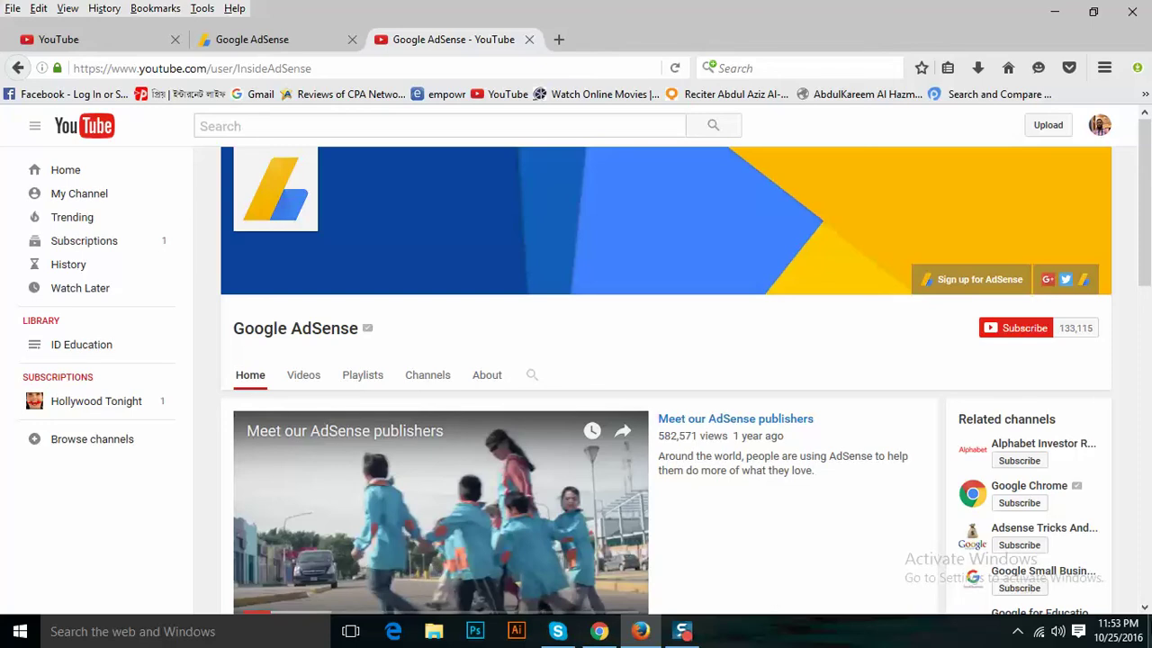
Scroll the AdSense channel page, then go back to the 'google adsense with youtube' results.
click(1145, 609)
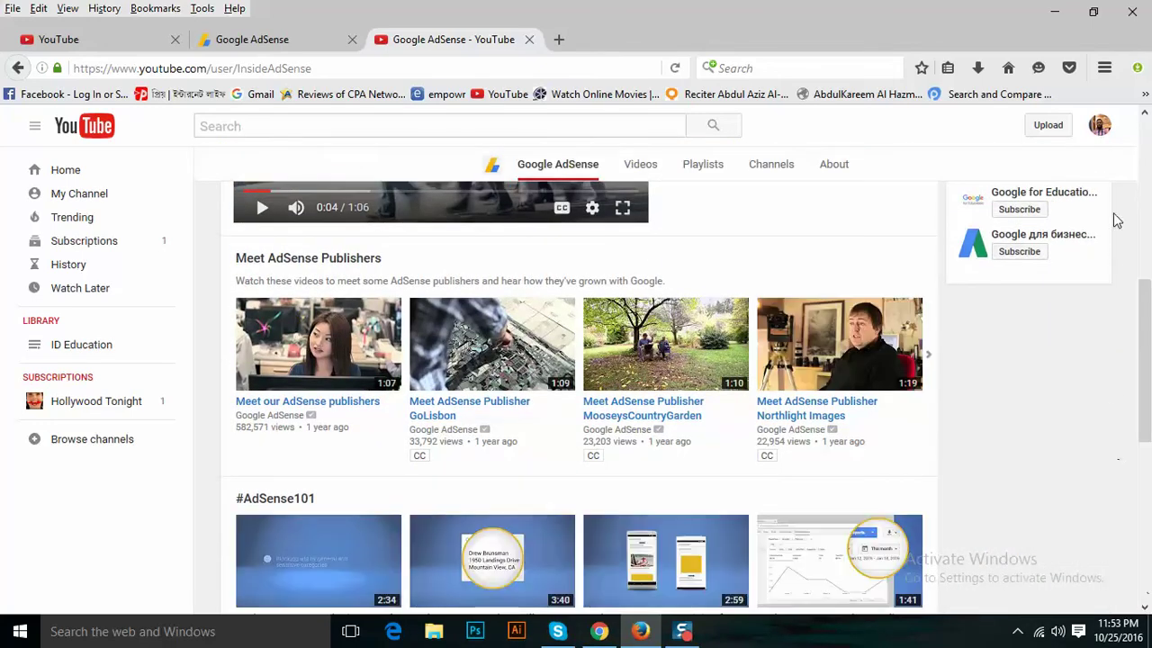
click(1145, 114)
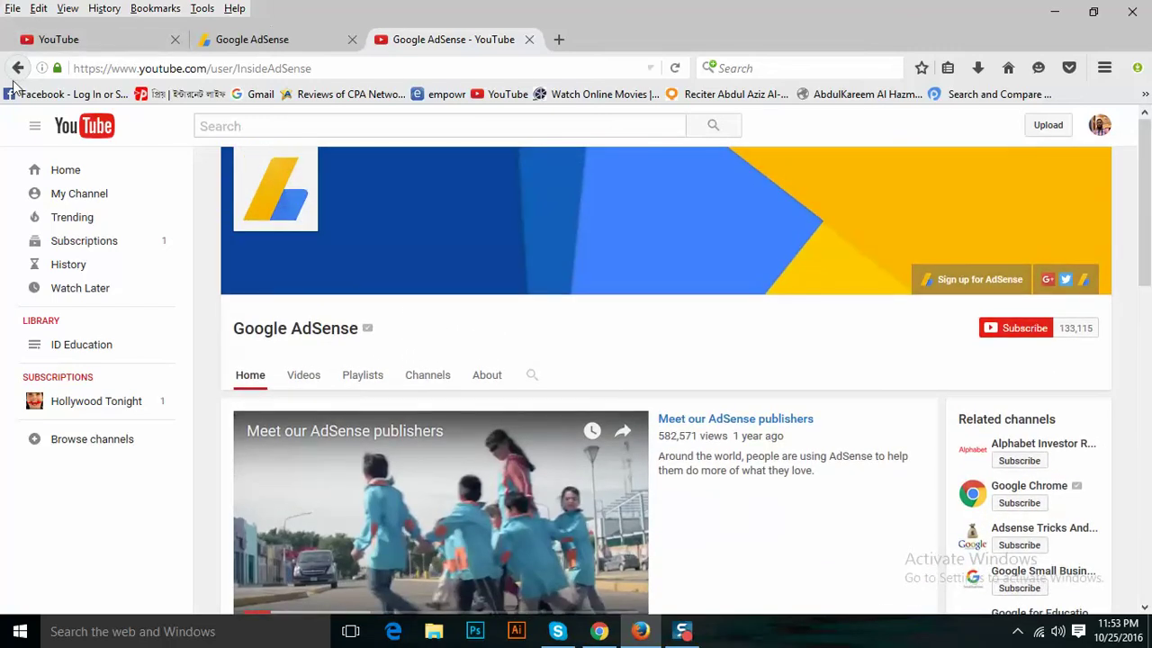
click(17, 70)
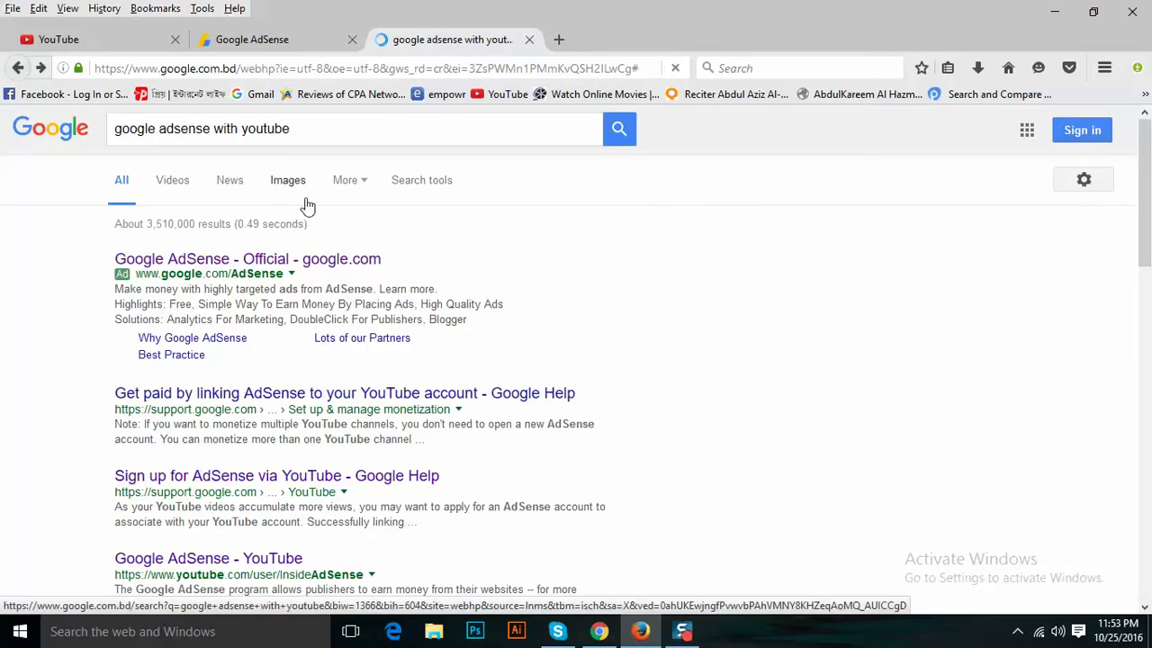
Open the 'Get paid by linking AdSense' help article and briefly view its Terms page.
click(378, 396)
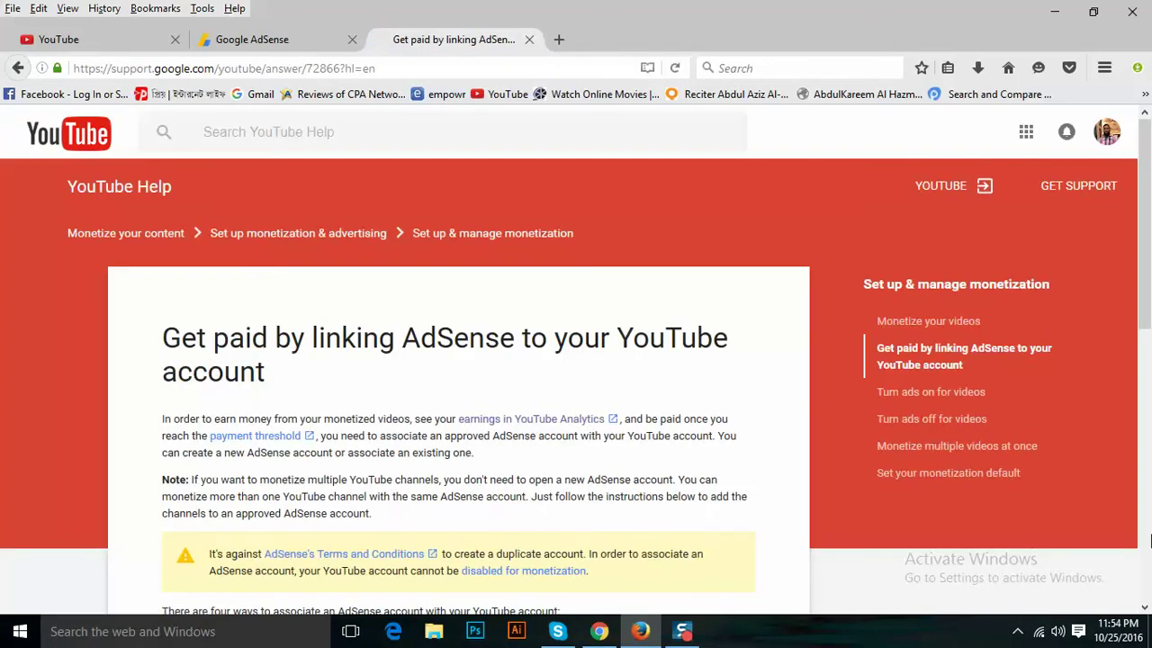
click(1144, 608)
click(1145, 607)
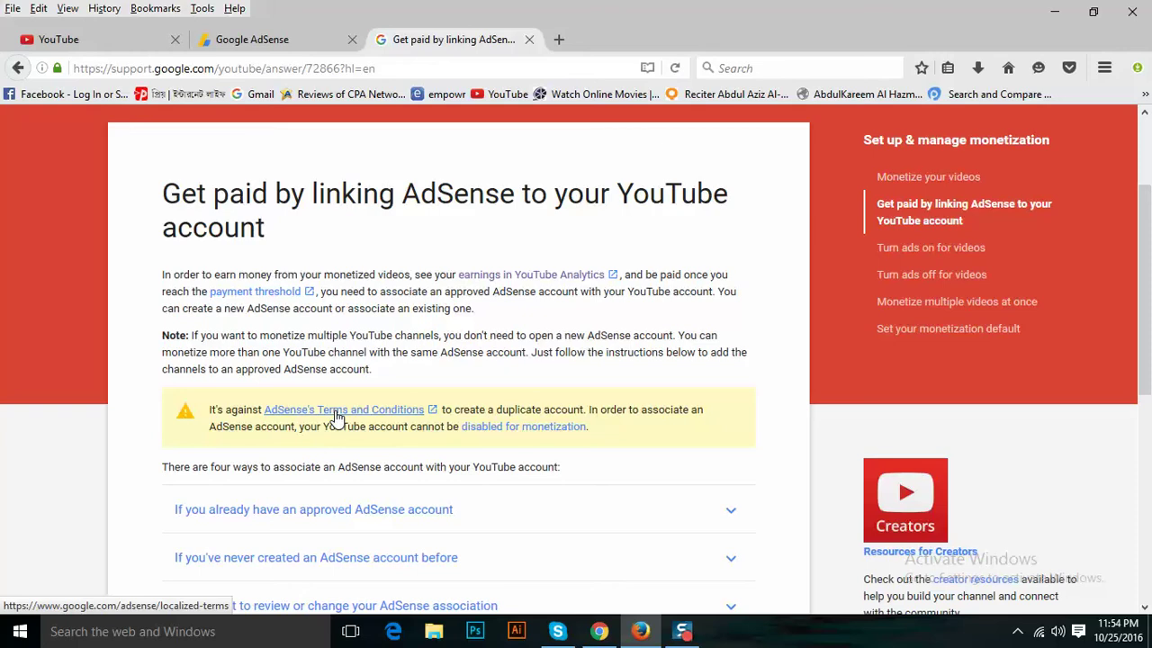
click(336, 416)
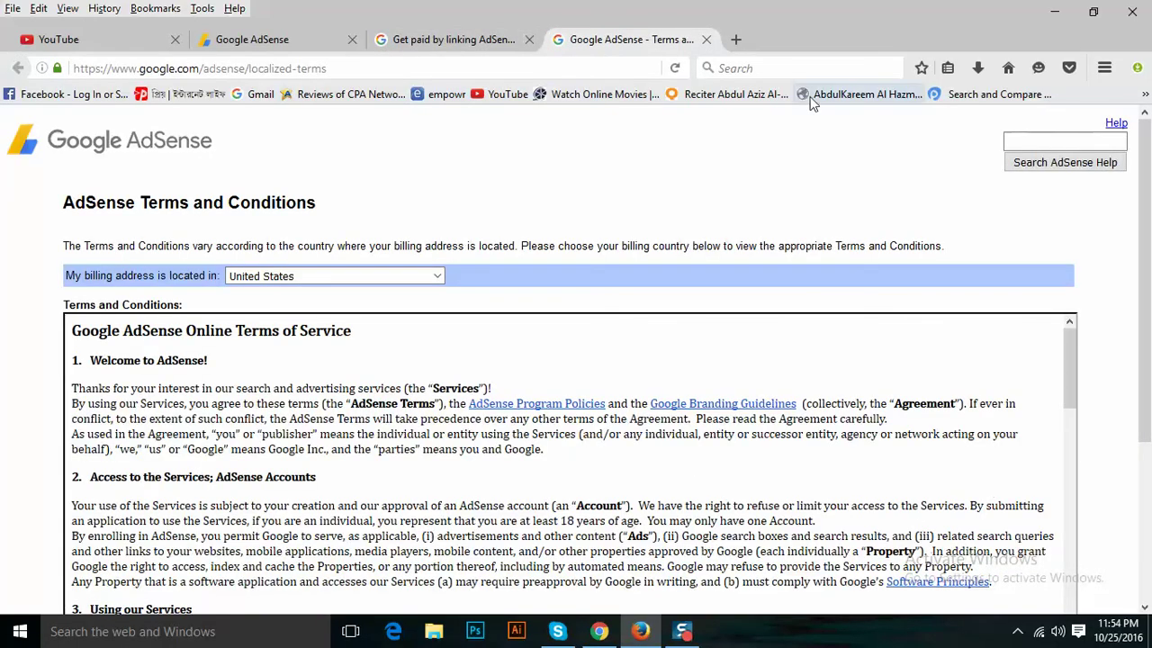
click(707, 40)
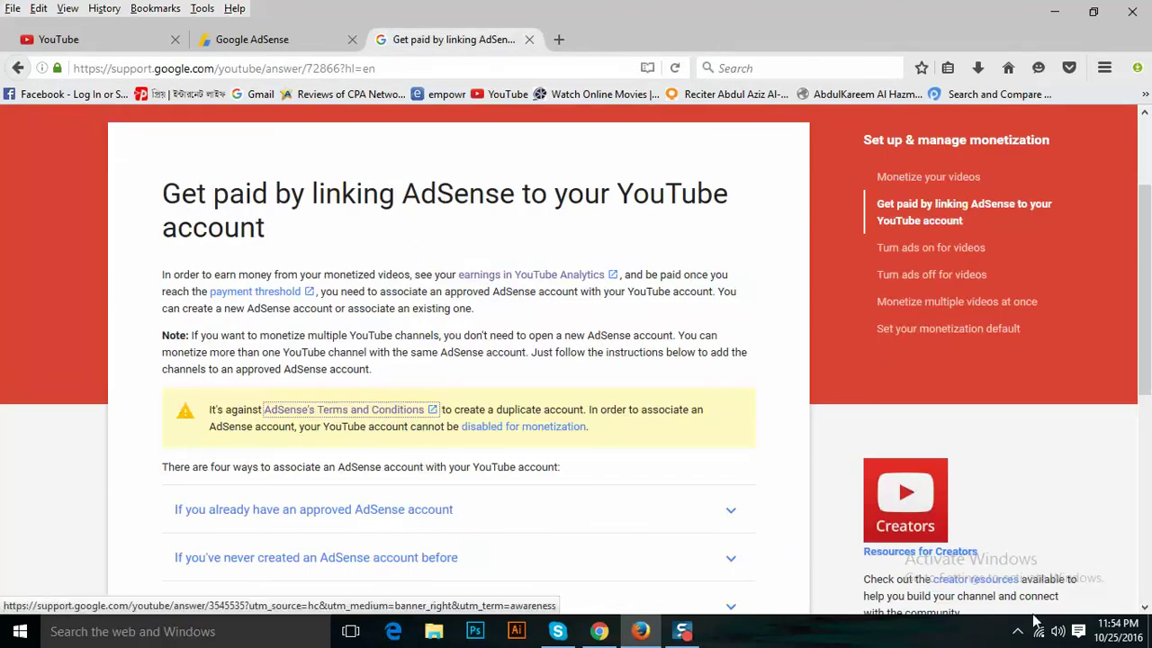
Expand the 'review or change your AdSense association' steps, then close the article.
click(1145, 608)
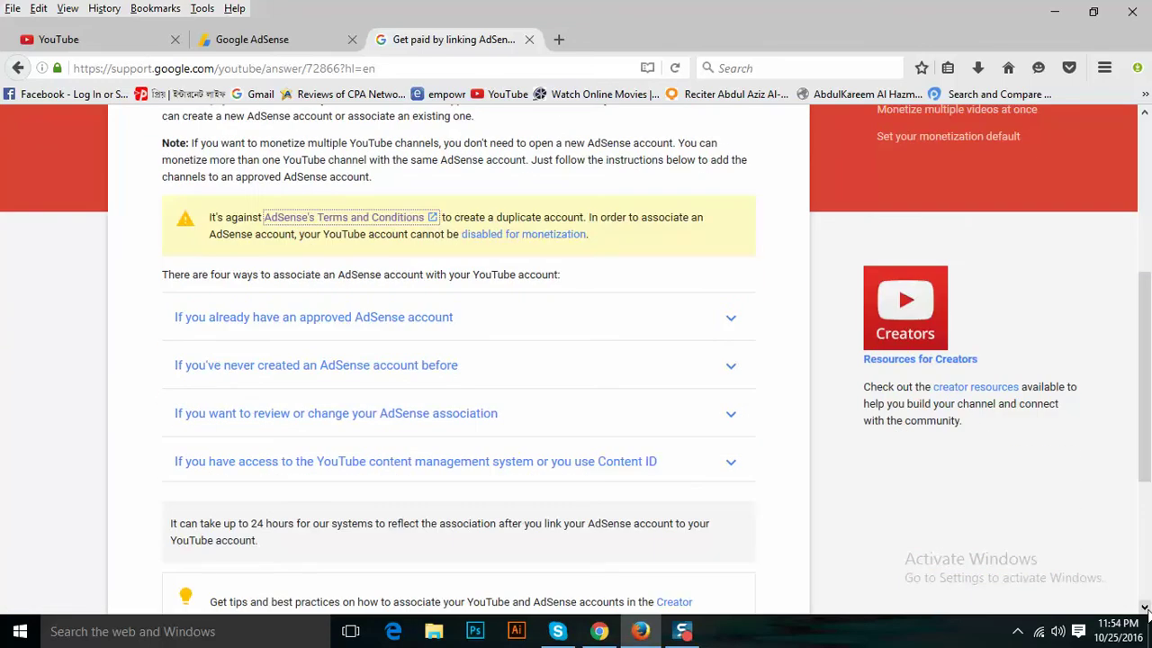
click(393, 415)
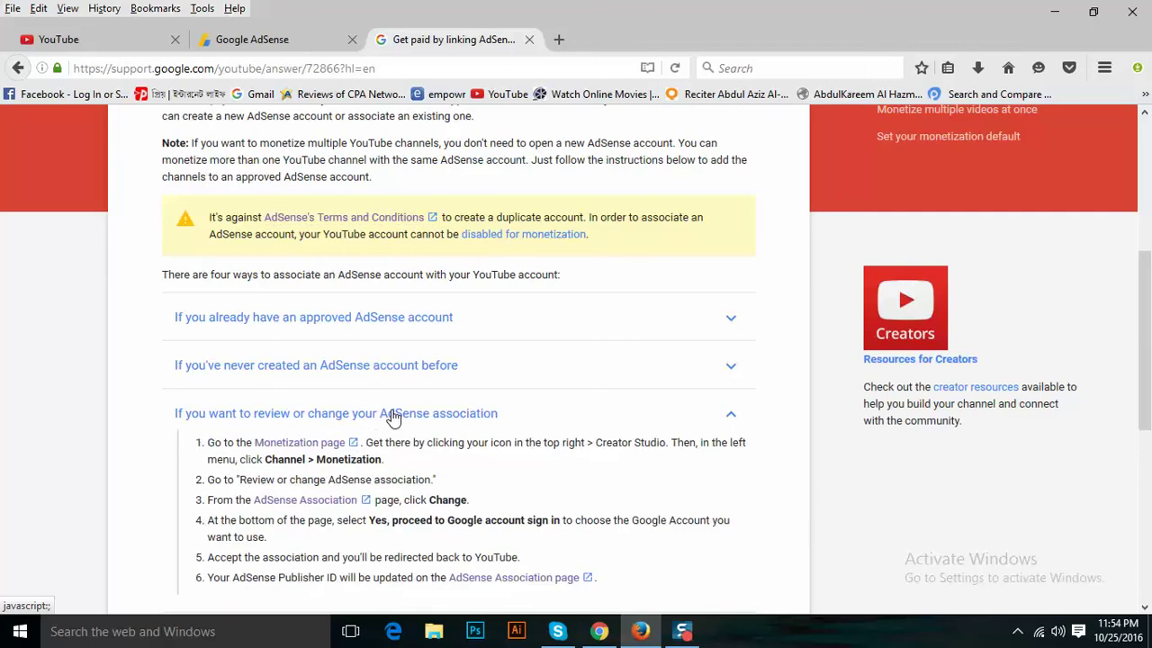
click(530, 40)
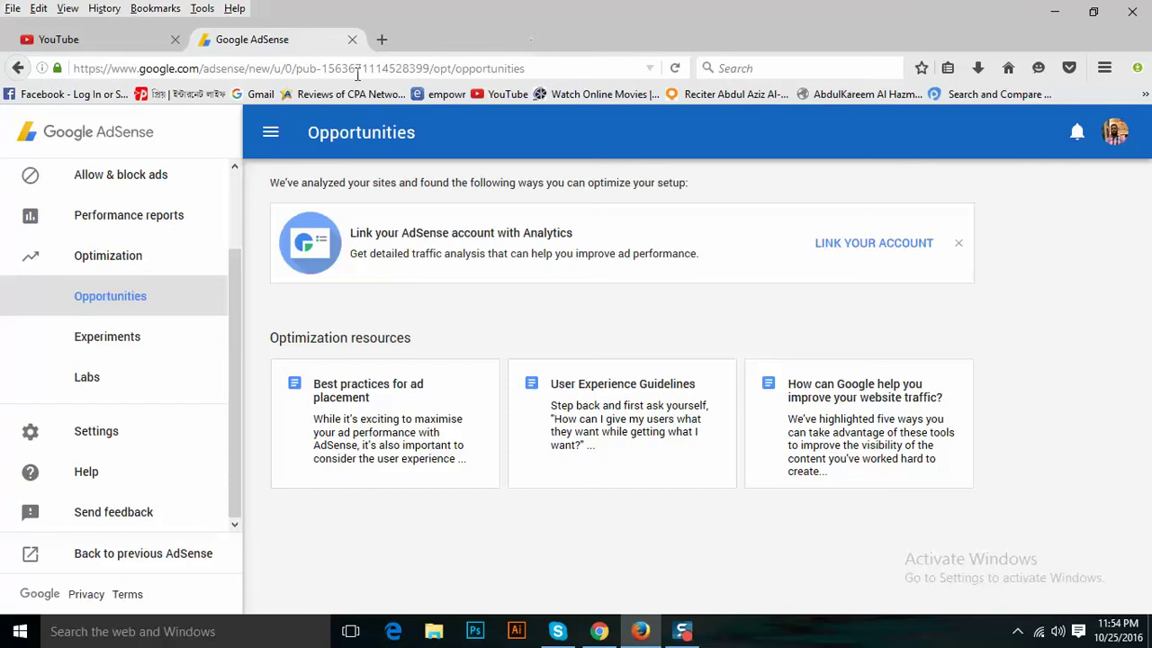
Close the Google AdSense tab and bring the Skype chat window to the front.
click(352, 40)
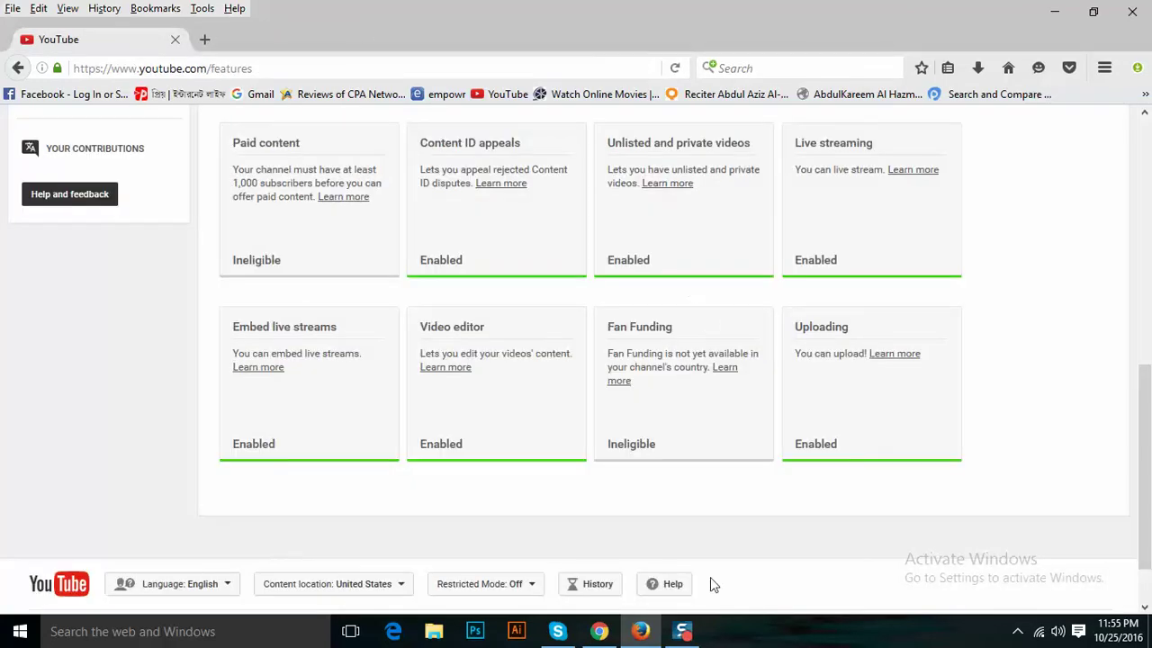
click(558, 632)
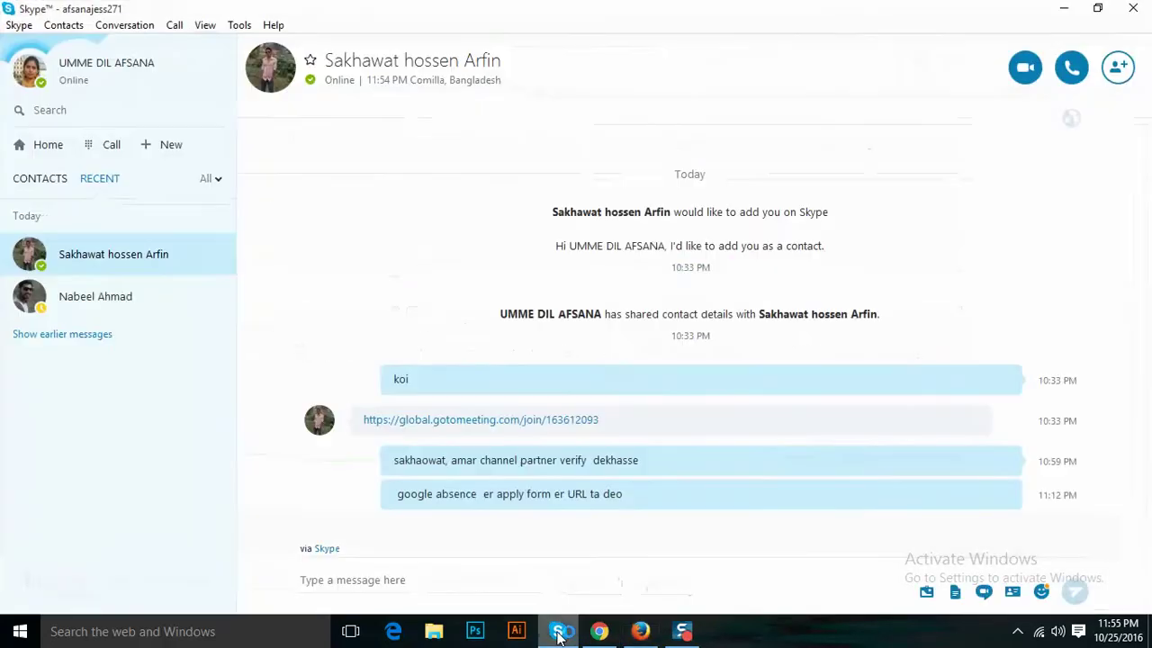
Dismiss GoToMeeting's meeting-ended notice and answer the incoming Skype call.
click(603, 633)
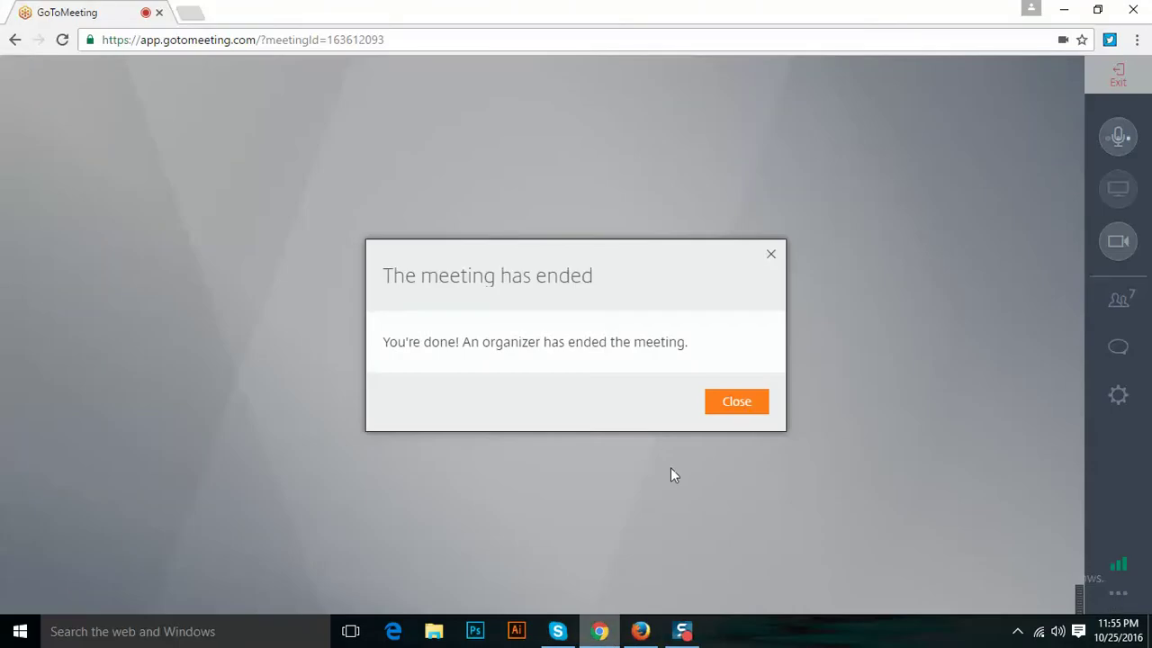
click(737, 405)
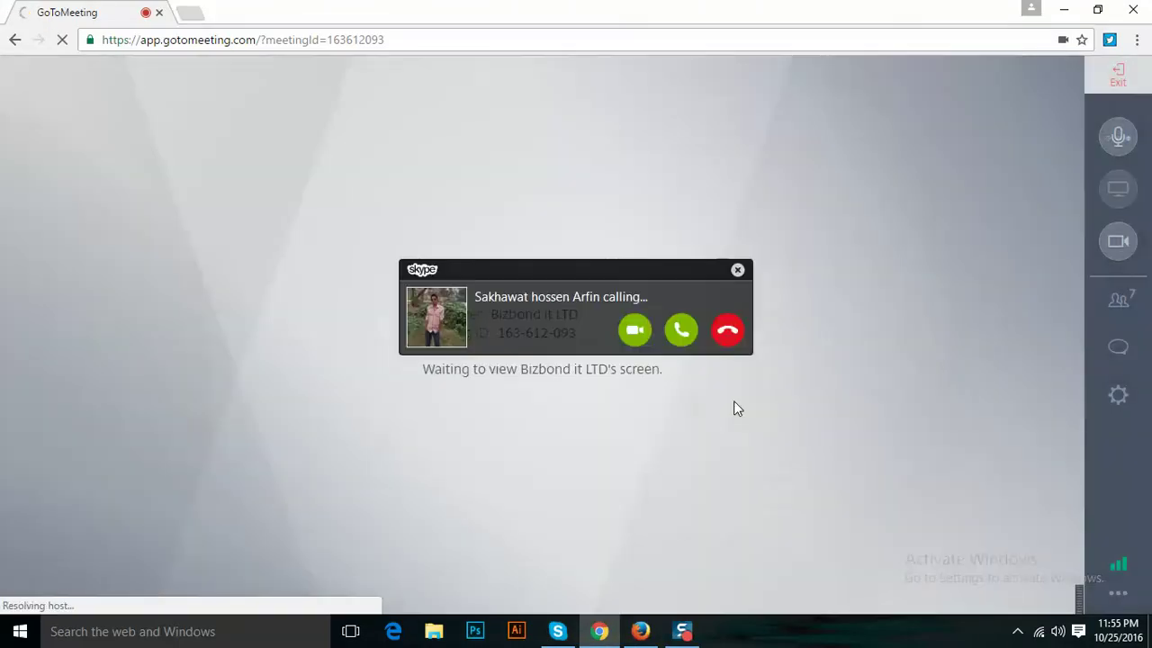
click(680, 331)
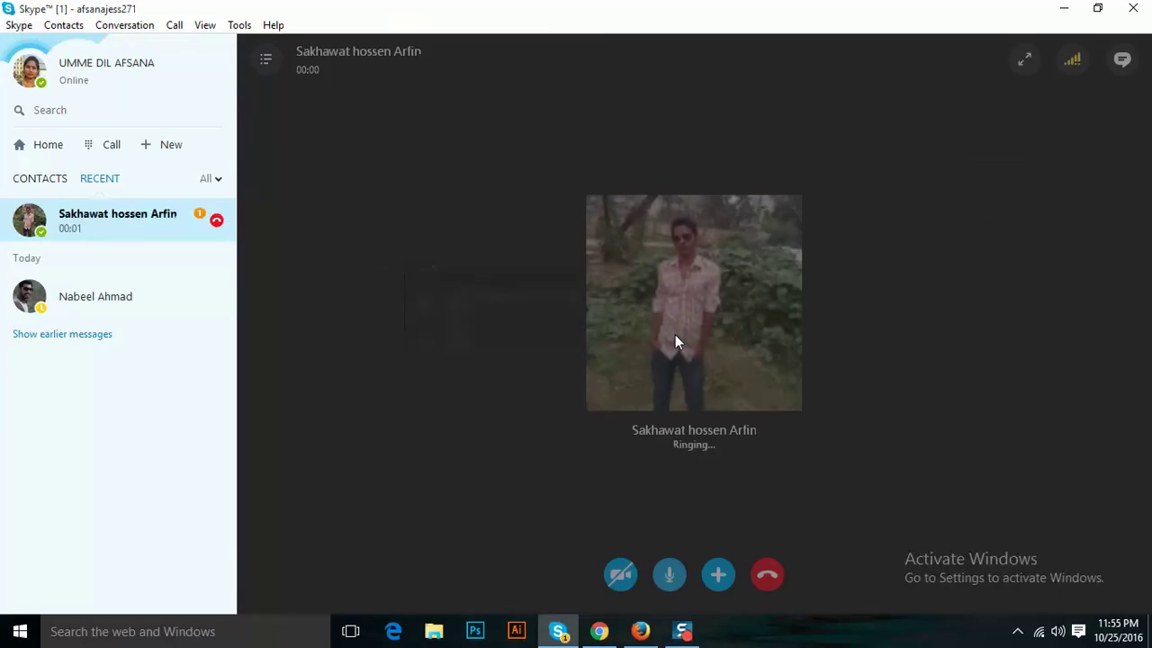
Restore and minimize the Skype call window, then close the GoToMeeting browser window.
click(1100, 11)
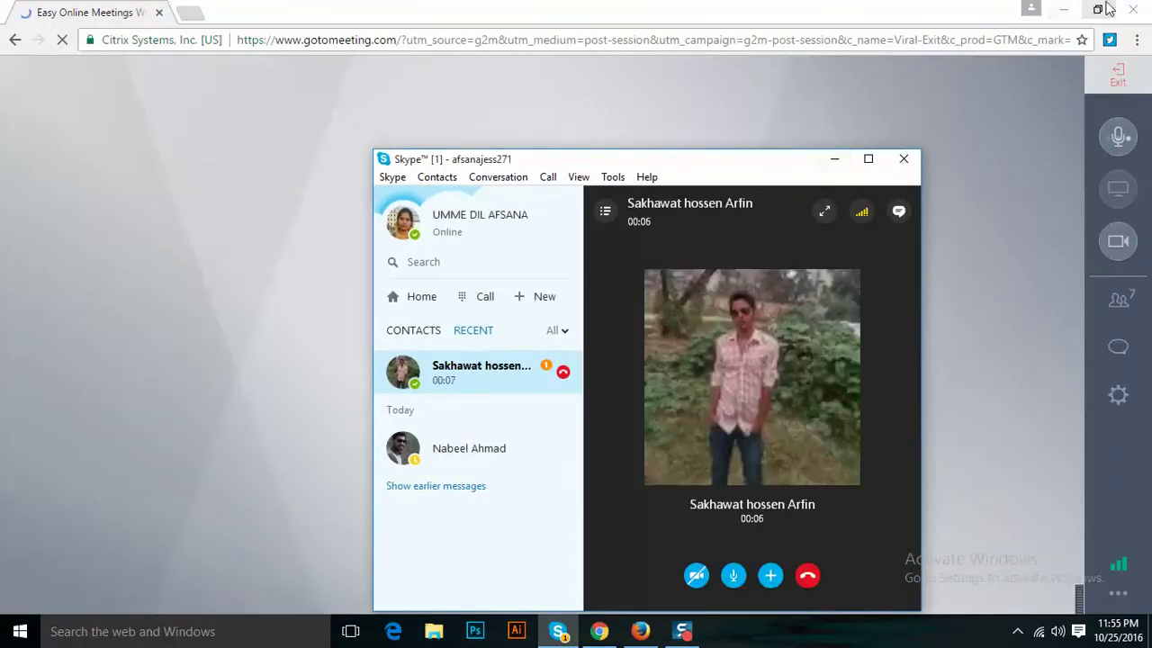
click(1132, 11)
click(1132, 11)
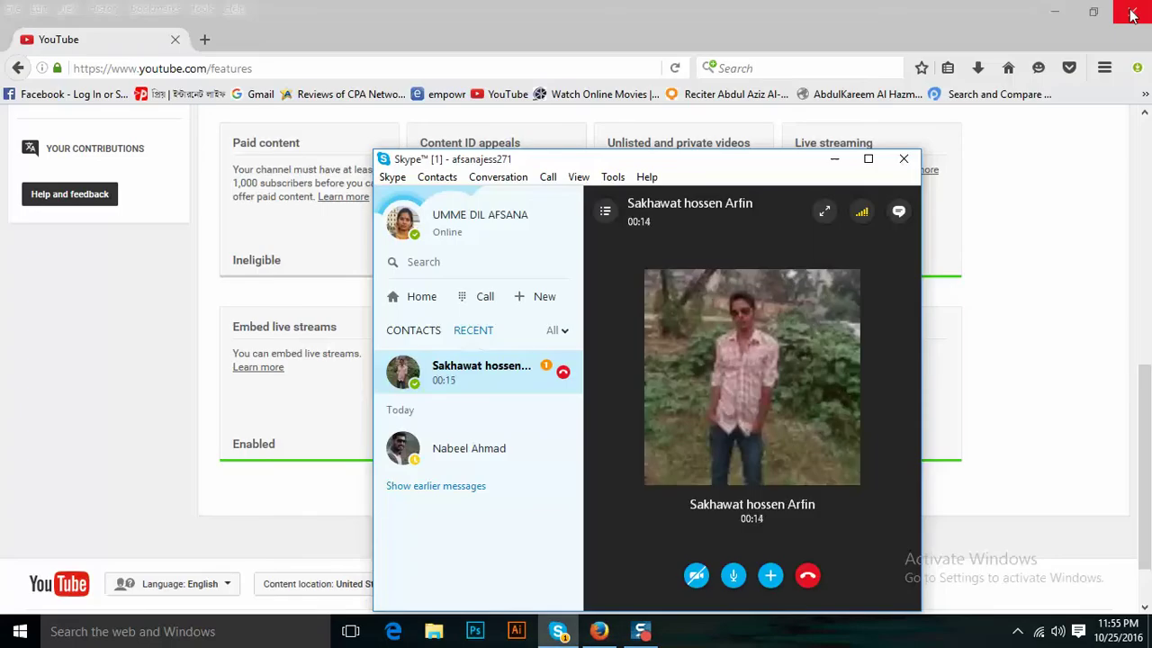
Shrink Skype to its call widget, check Monetization is enabled in Status and features, then reopen Skype.
click(834, 160)
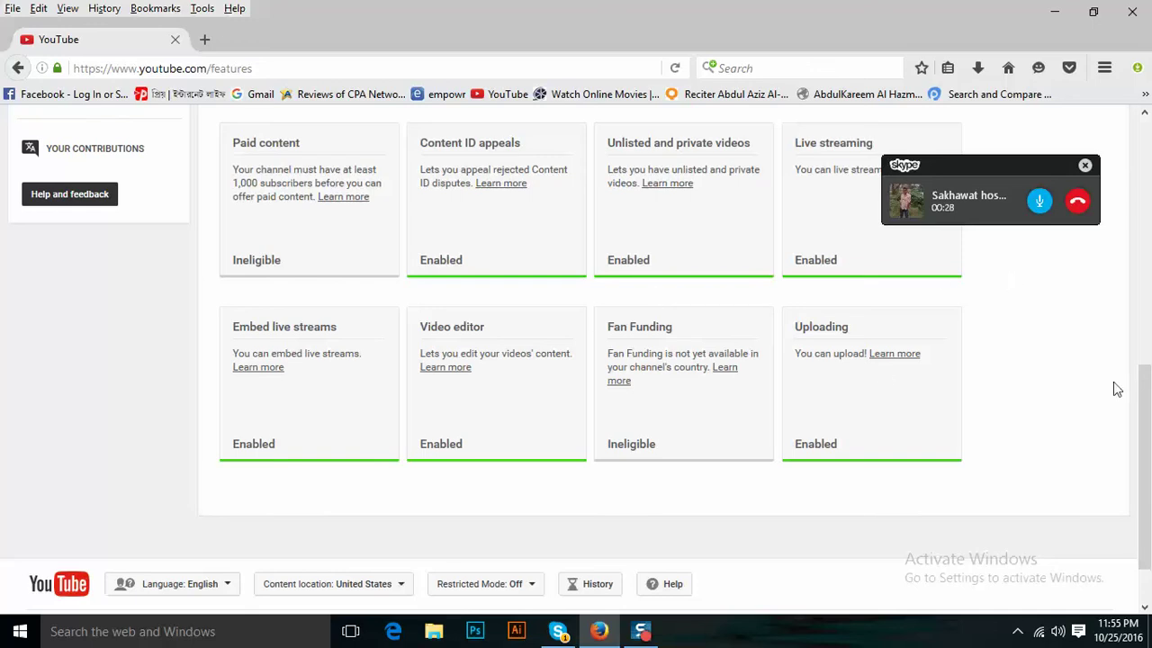
drag(1148, 423, 1148, 288)
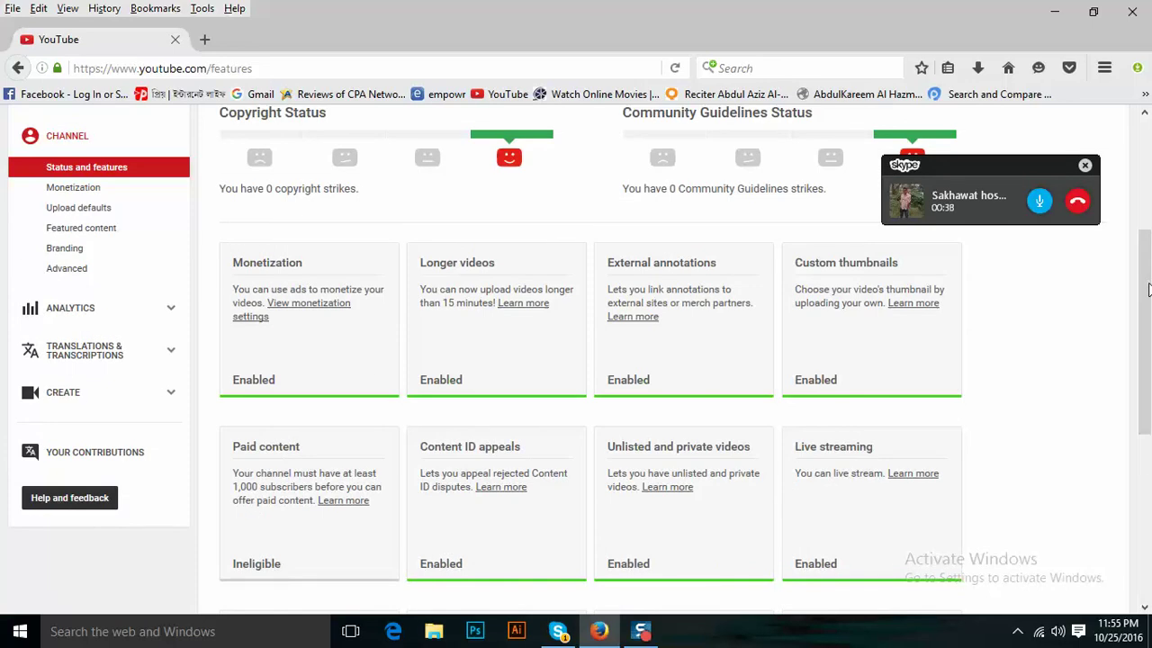
drag(1148, 288, 1145, 393)
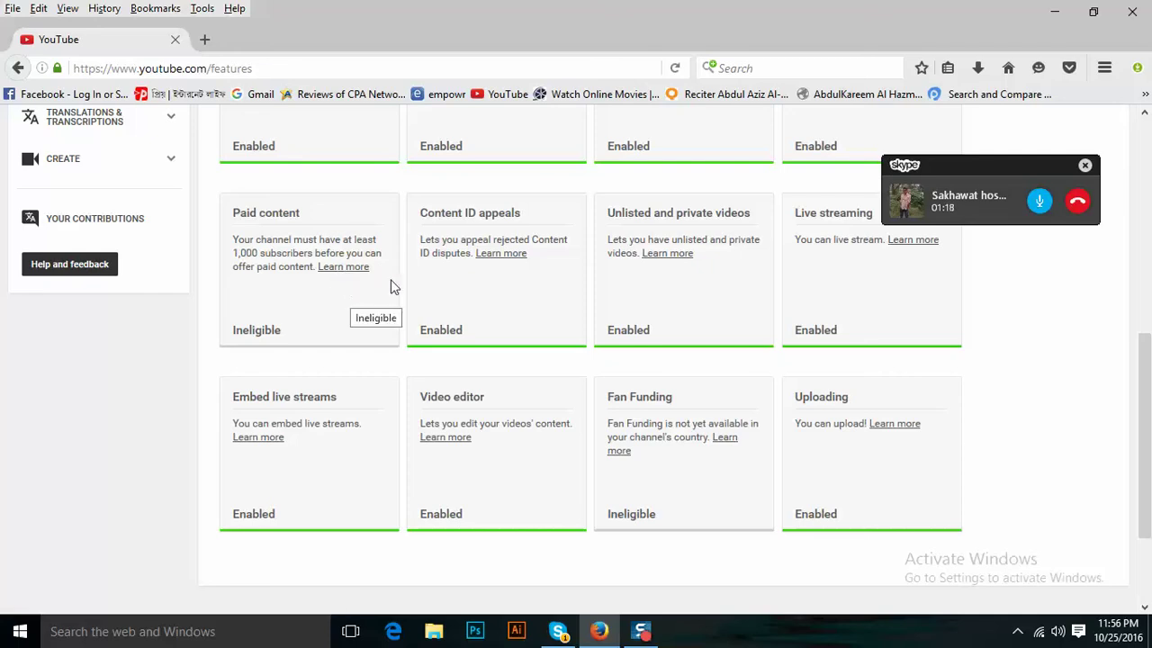
click(978, 205)
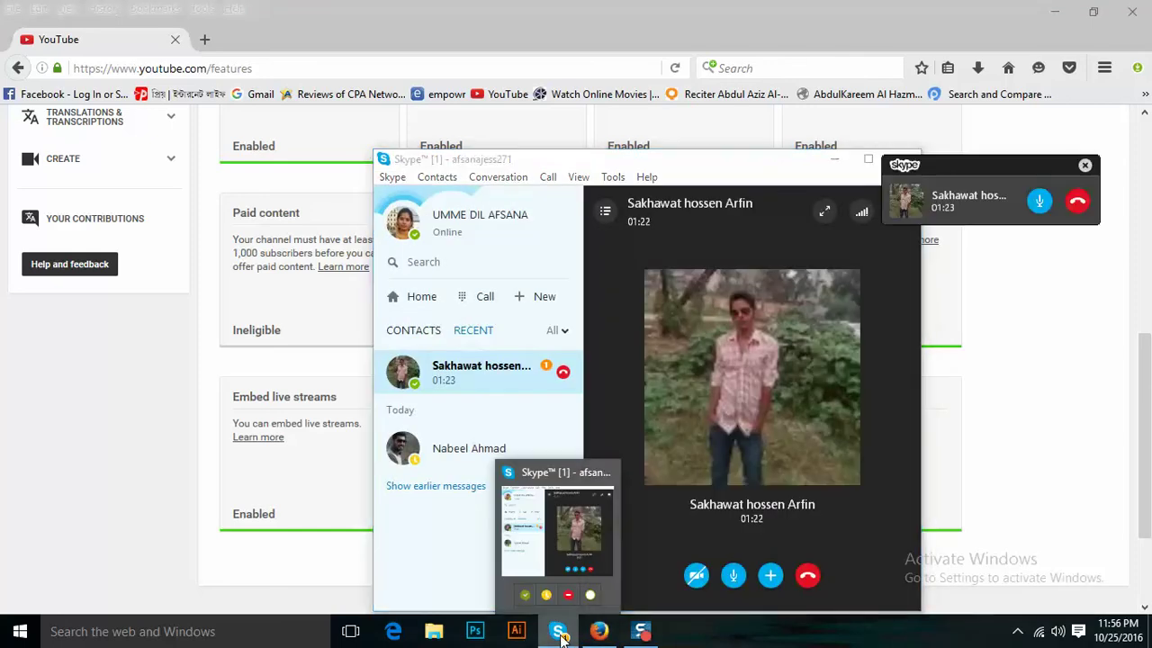
Maximize the Skype call window and collapse the contacts sidebar to enlarge the call view.
click(559, 634)
click(558, 635)
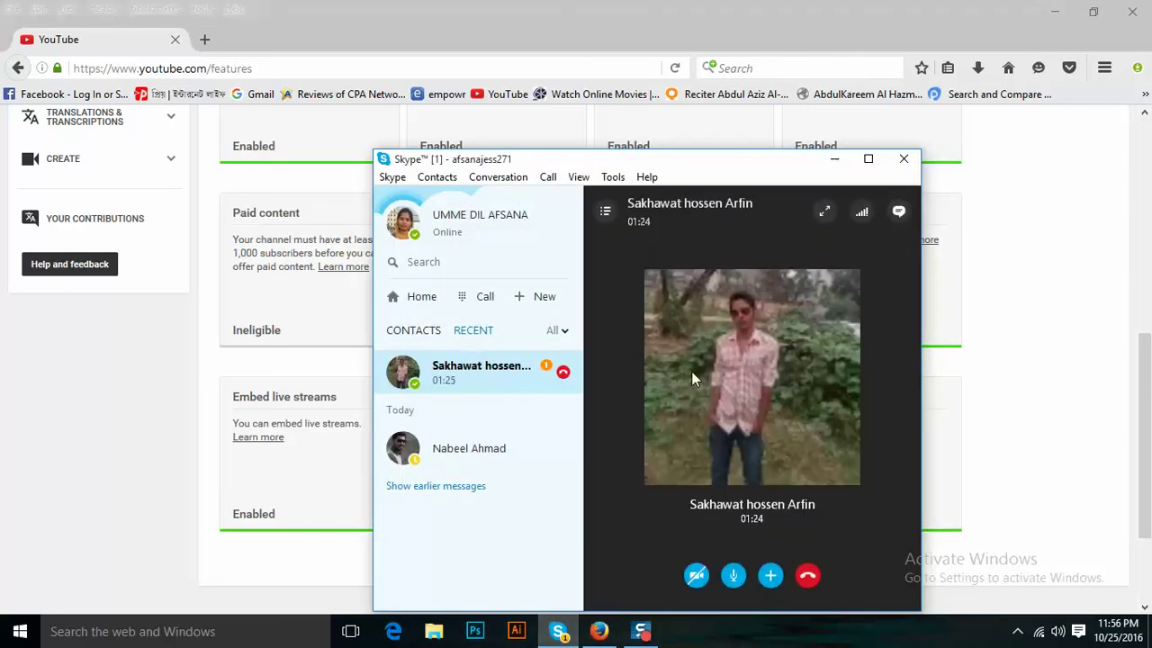
click(868, 159)
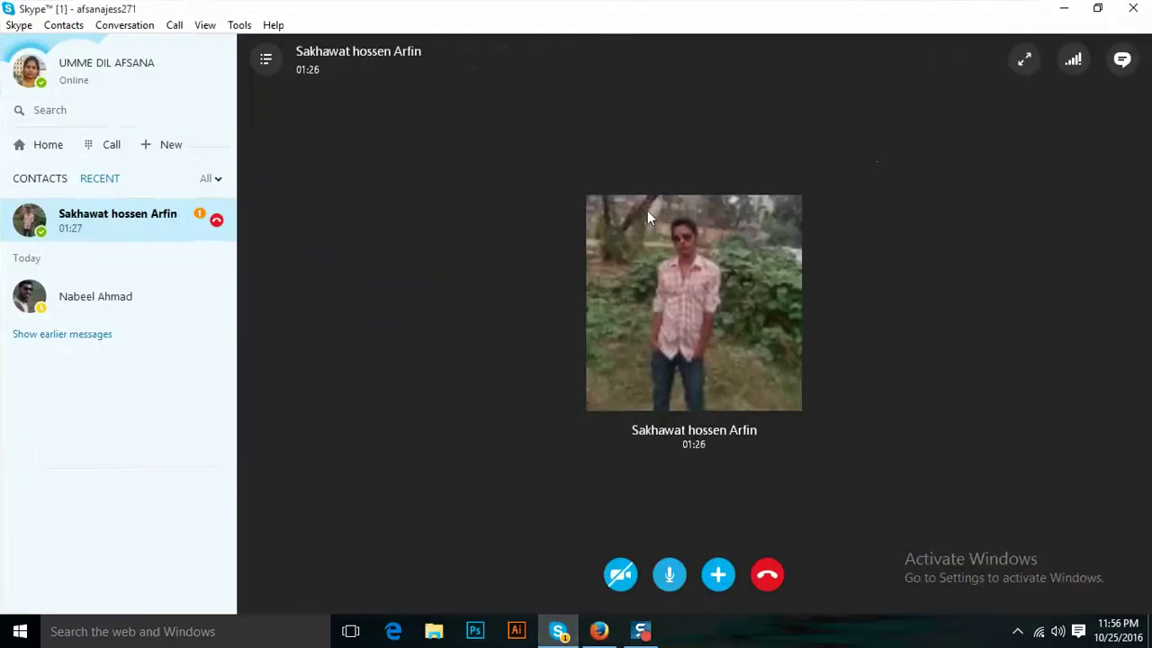
right_click(157, 229)
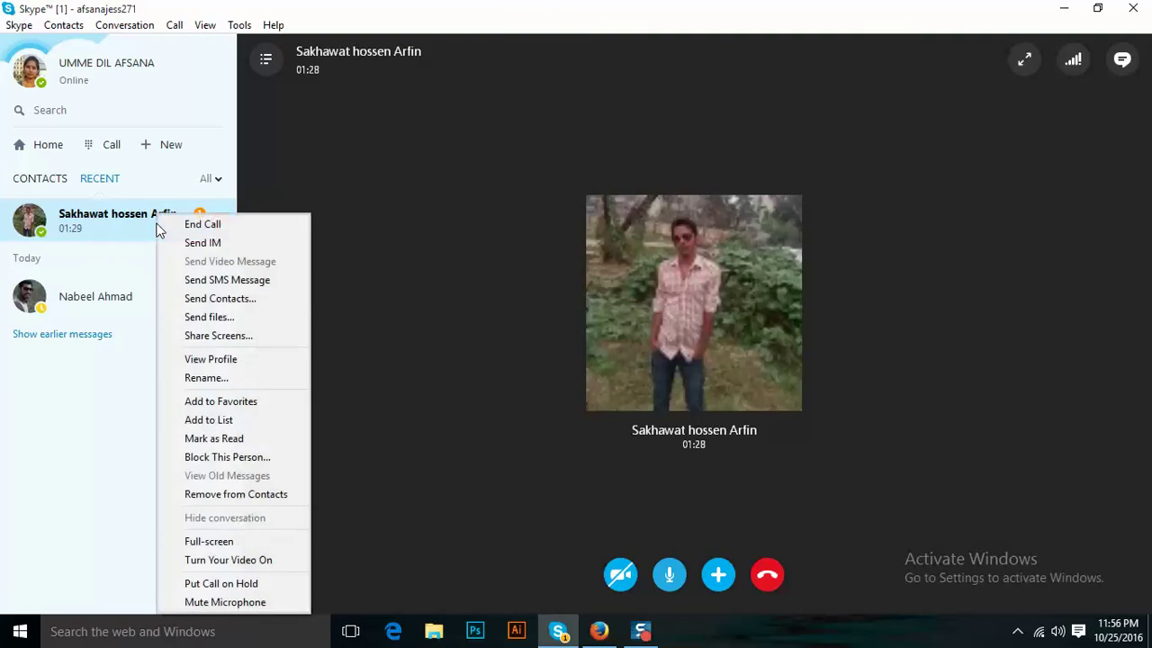
click(1051, 98)
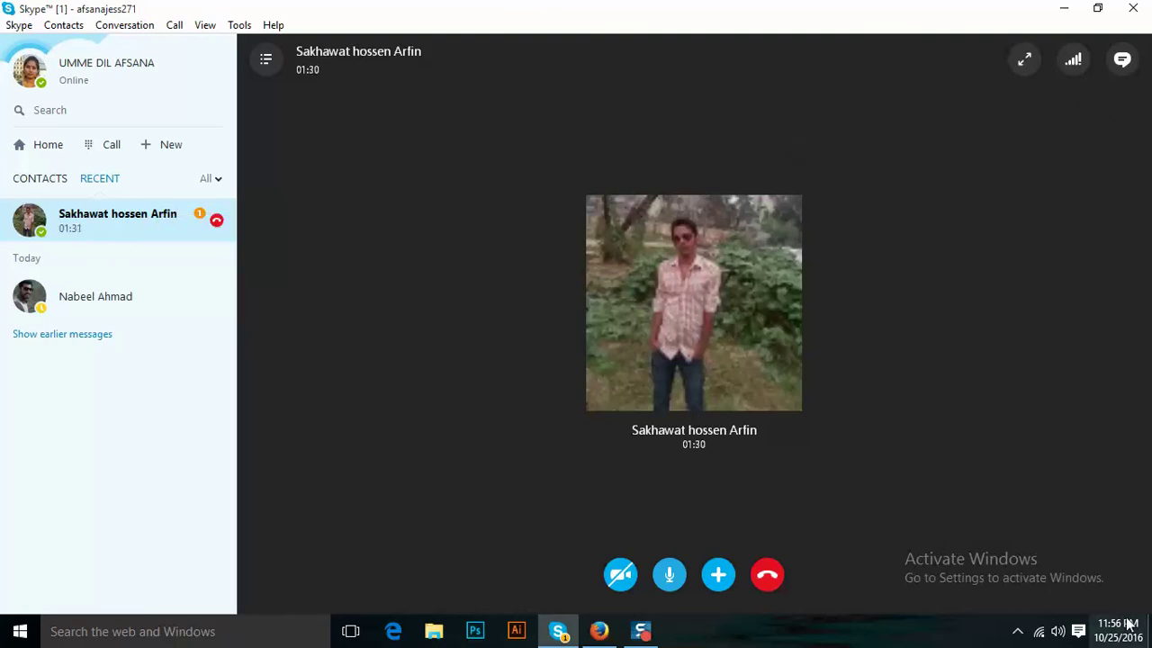
click(273, 58)
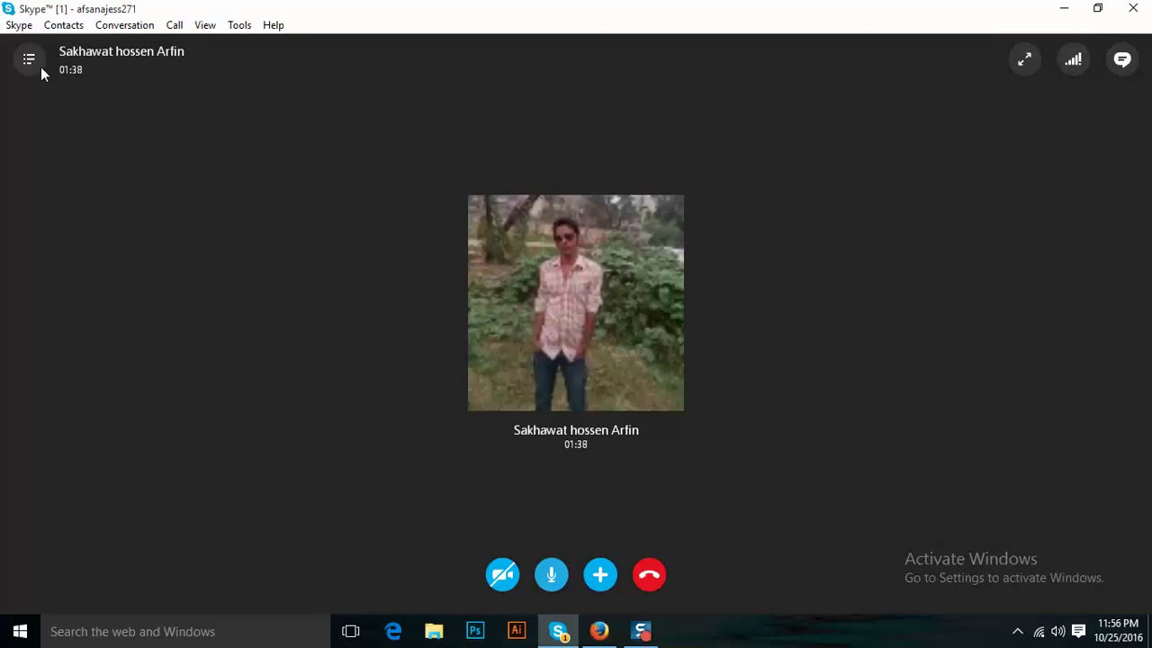
Browse Skype's View and Call menus and choose Call > Share Screens...
click(207, 30)
click(238, 25)
click(199, 27)
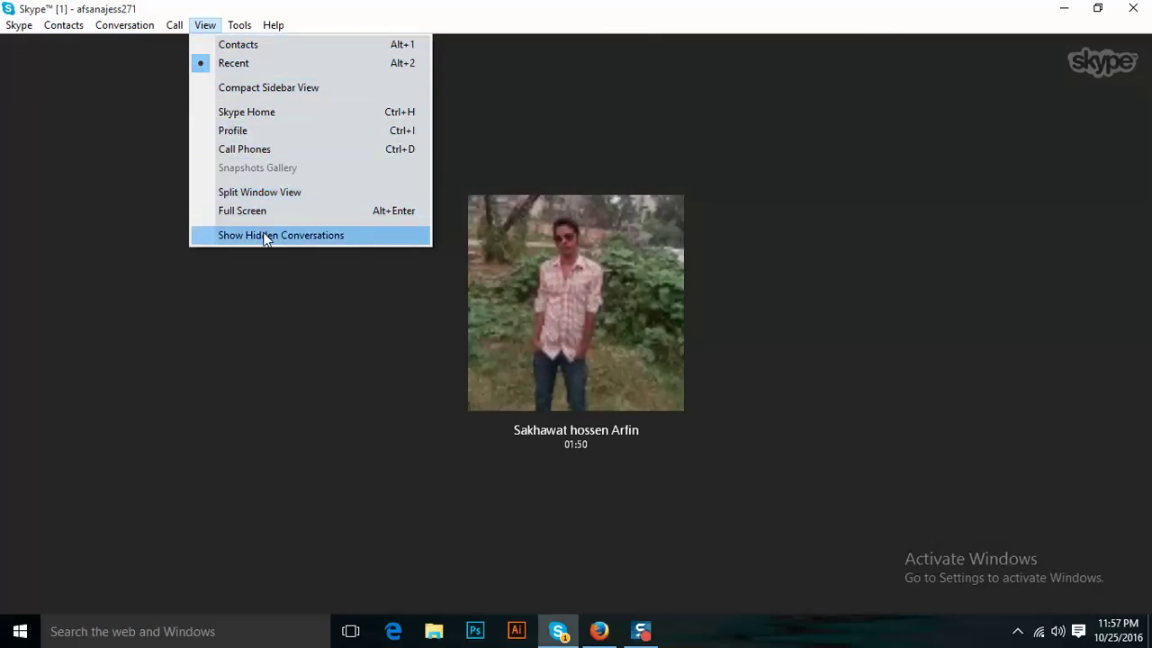
mouse_move(144, 27)
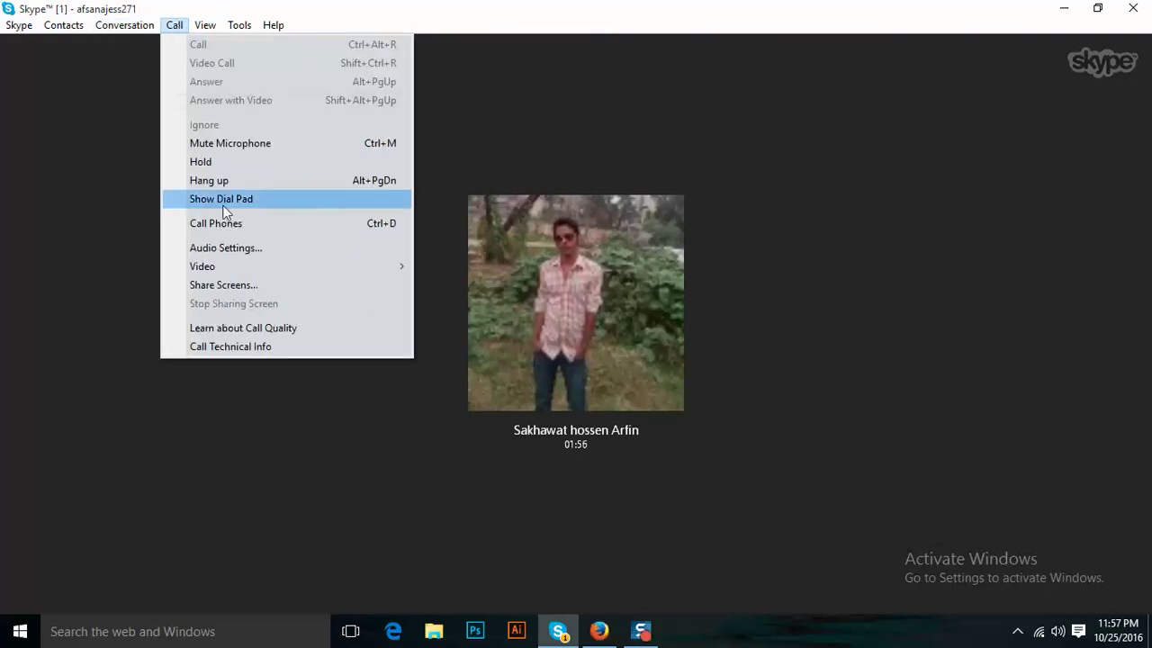
click(215, 287)
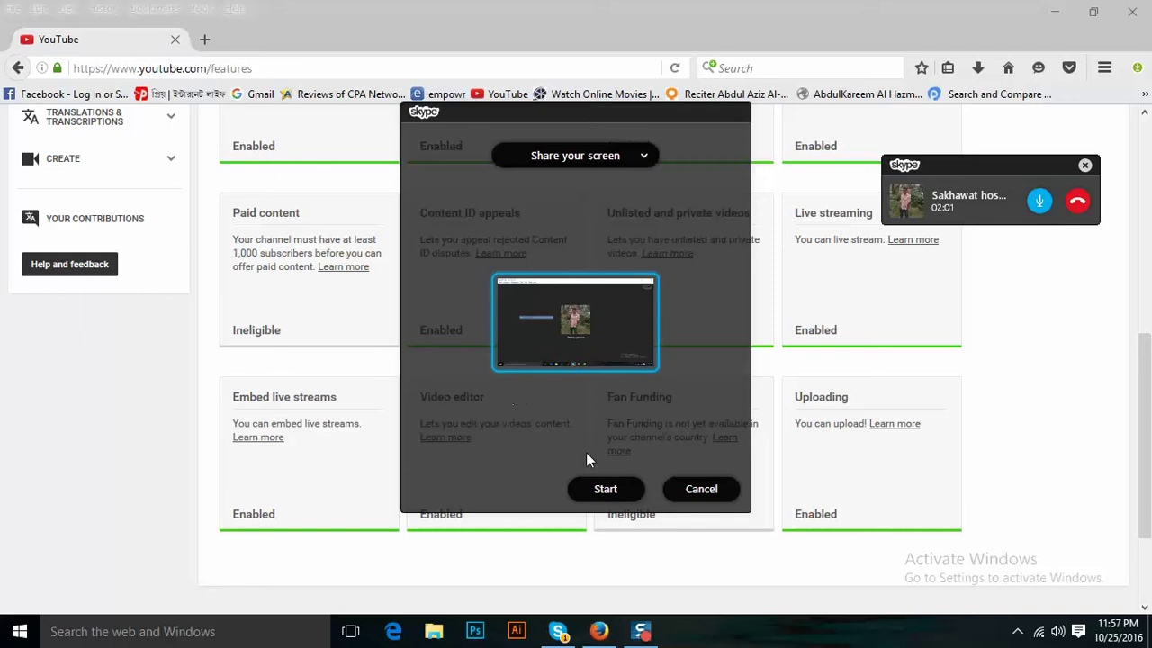
click(604, 489)
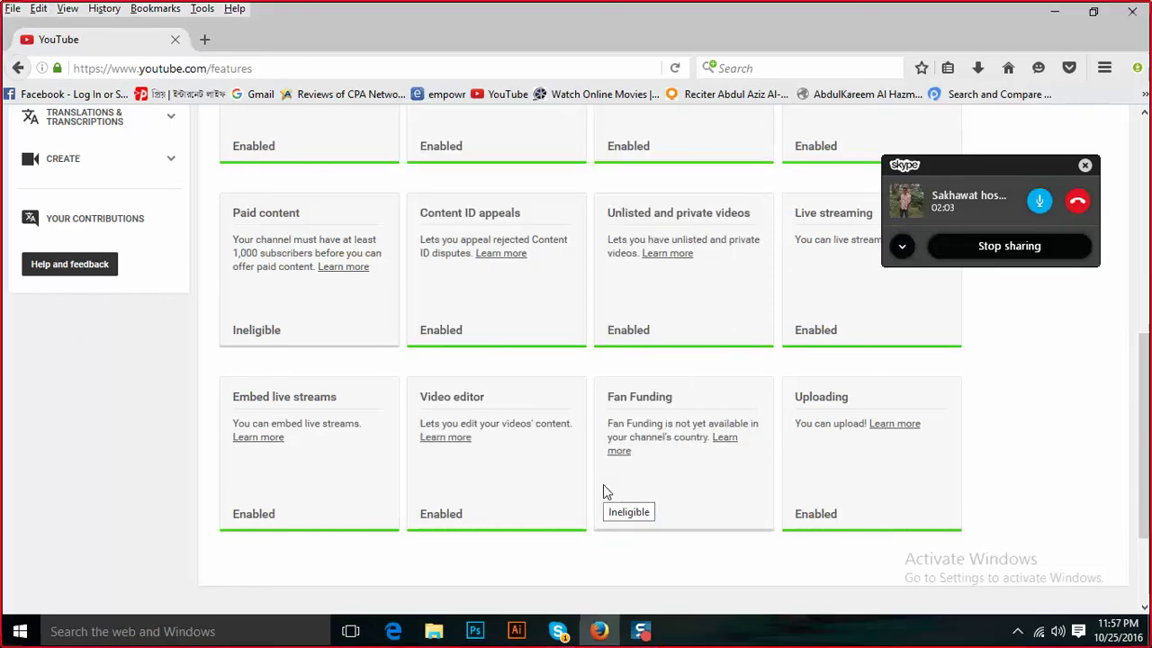
click(961, 198)
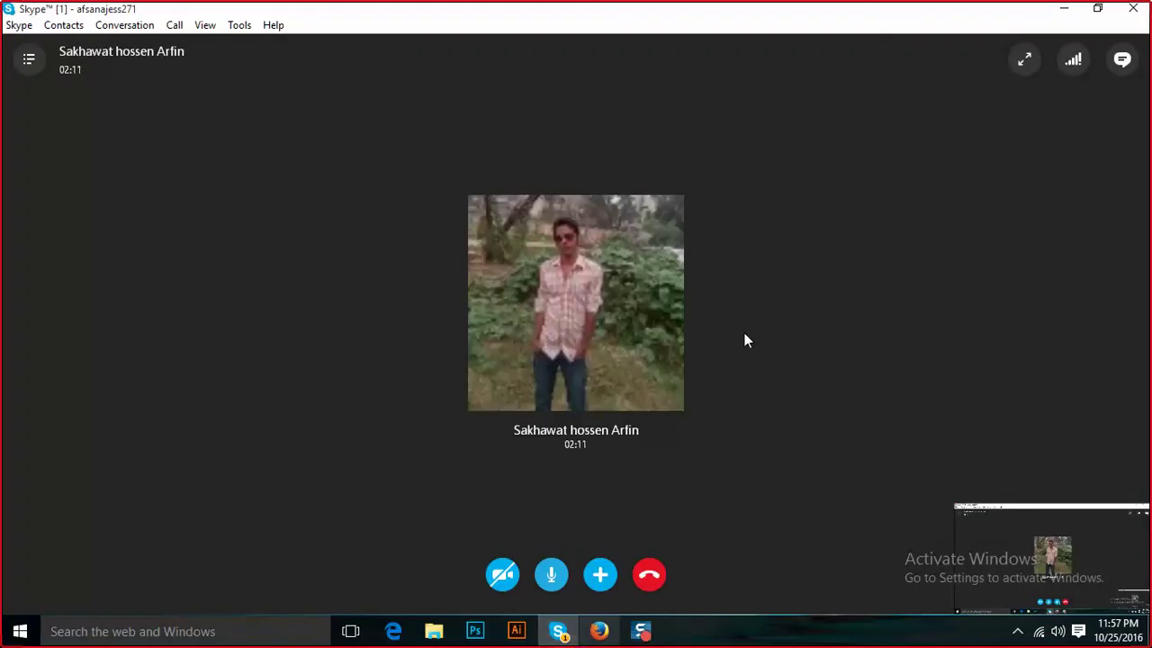
click(1064, 9)
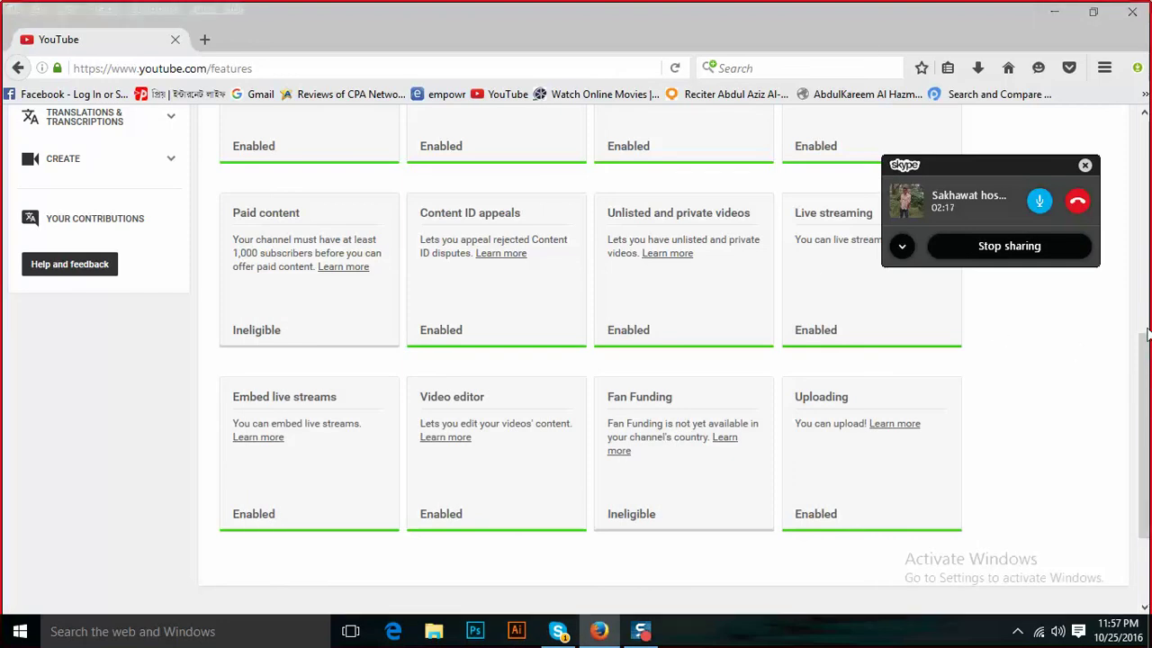
Move the Skype widget bottom-right and open Advanced channel settings showing India and ads allowed.
drag(1145, 347, 1147, 244)
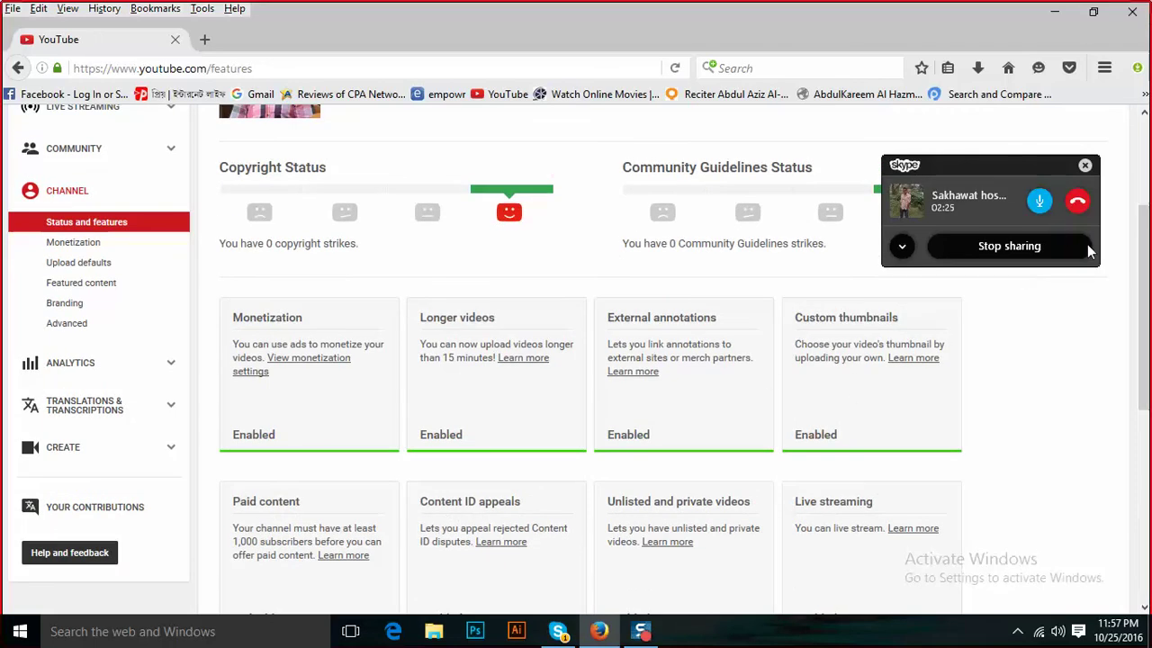
drag(993, 171, 1094, 512)
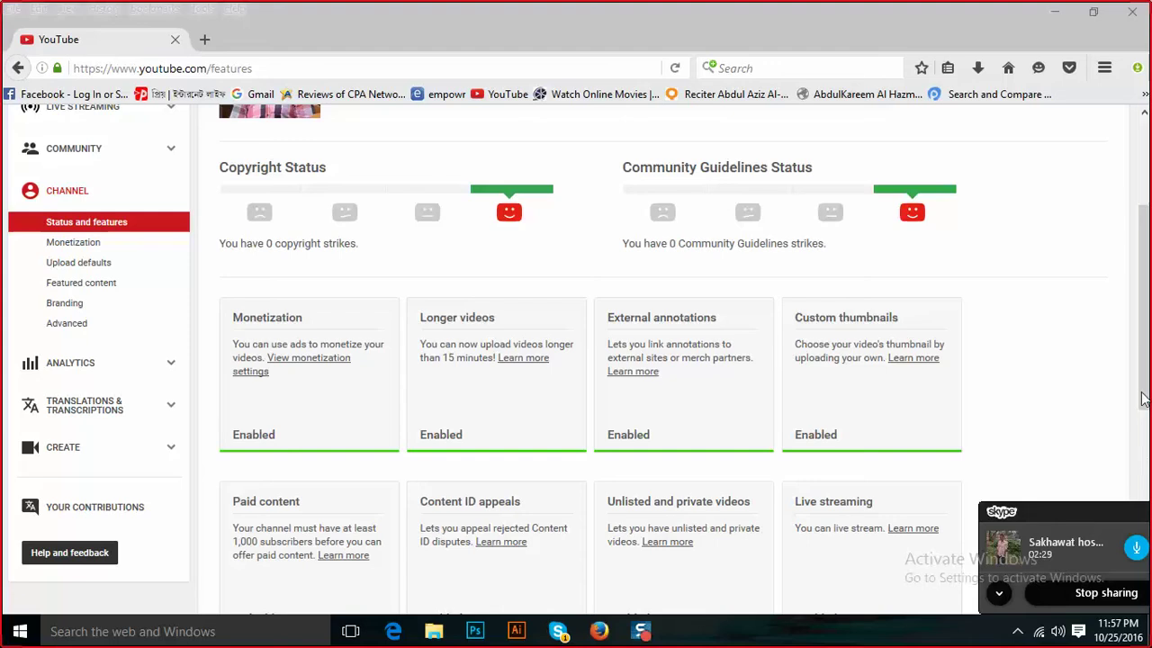
drag(1143, 398, 1148, 481)
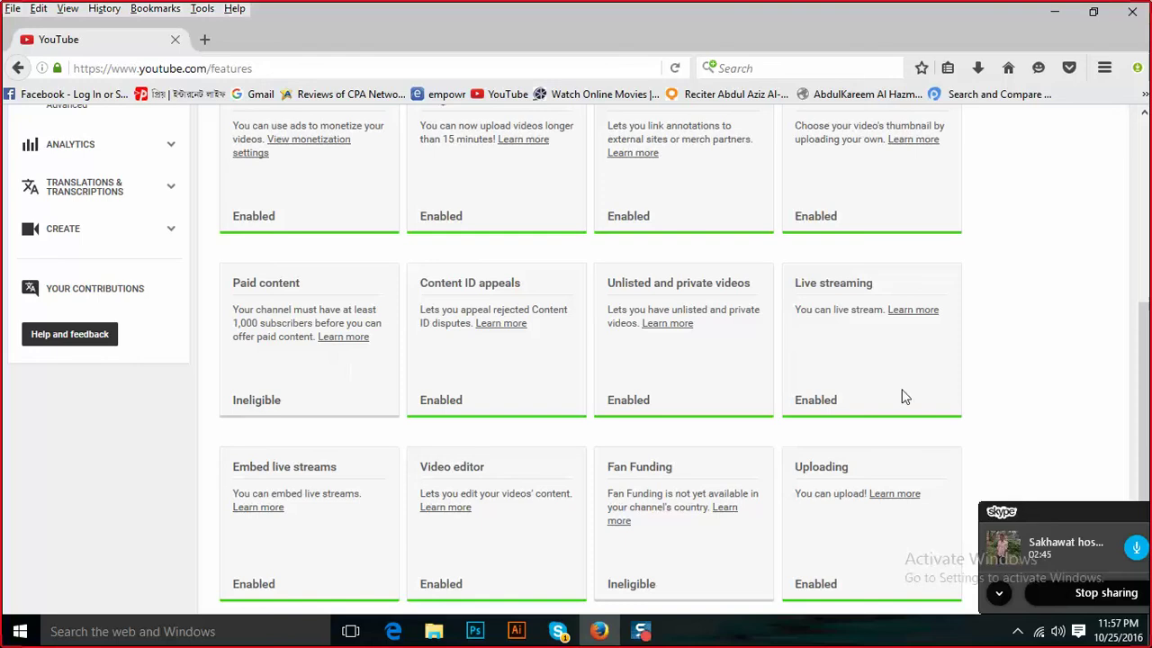
key(alt)
drag(1142, 339, 1134, 180)
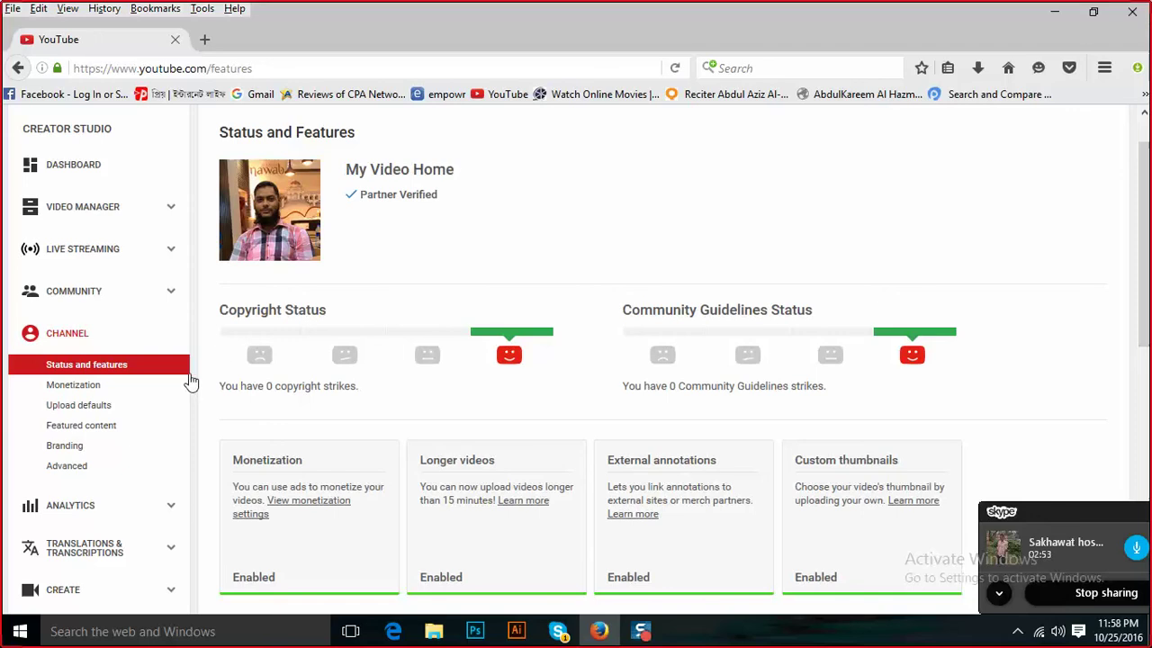
click(67, 466)
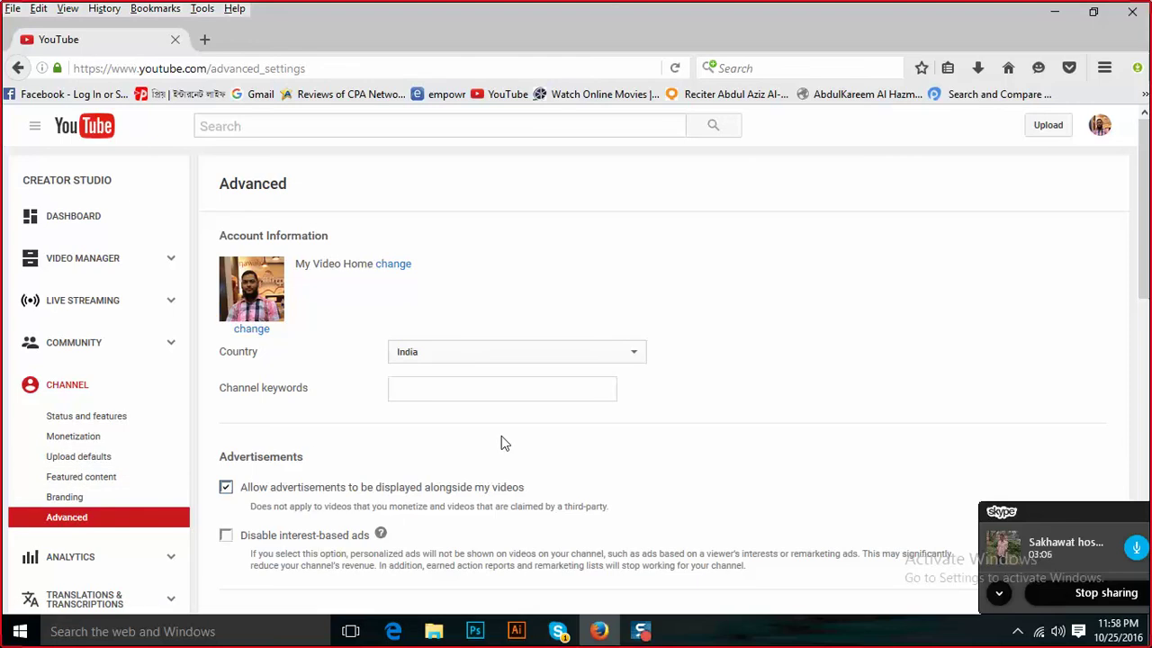
Open the Monetization page under Channel to confirm the AdSense association is approved.
click(74, 437)
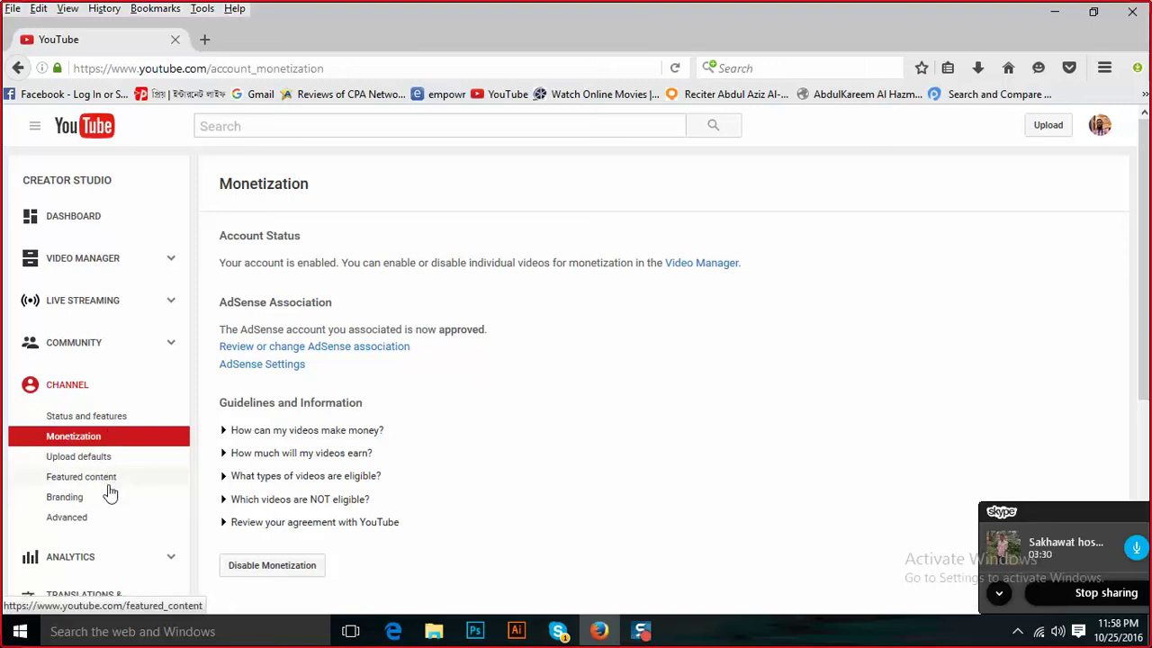
Open the AdSense association review, showing the Active account linked on June 21, 2016.
click(295, 351)
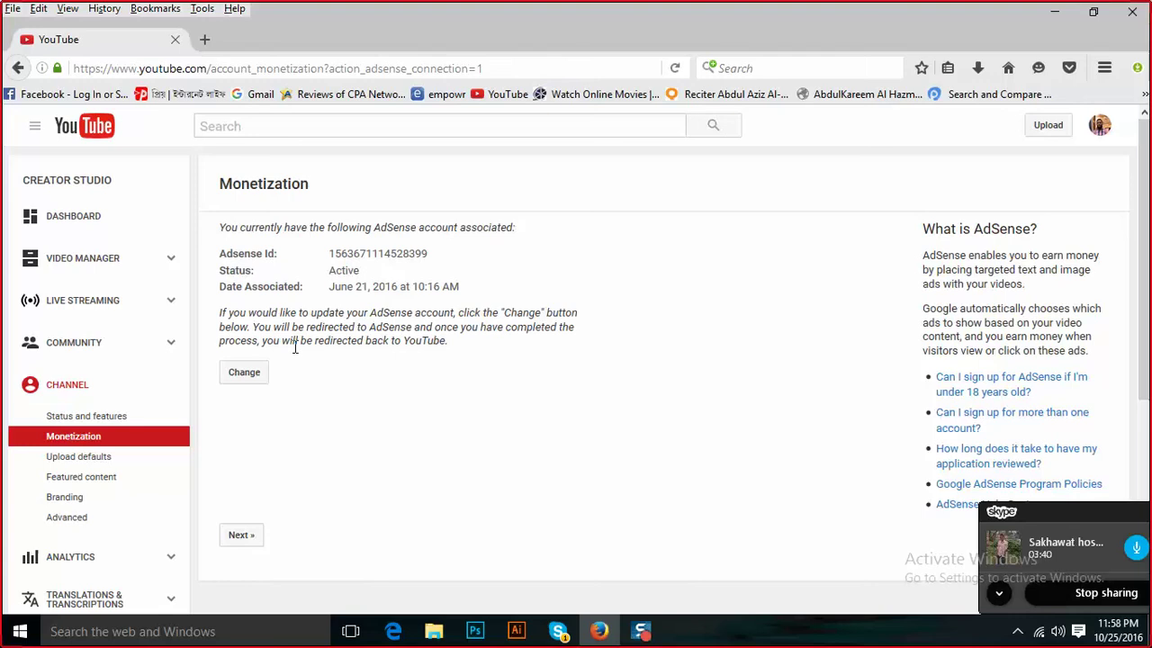
Copy the AdSense ID, then open Video Manager listing the monetized video 'Network Subnet Mask'.
double_click(403, 251)
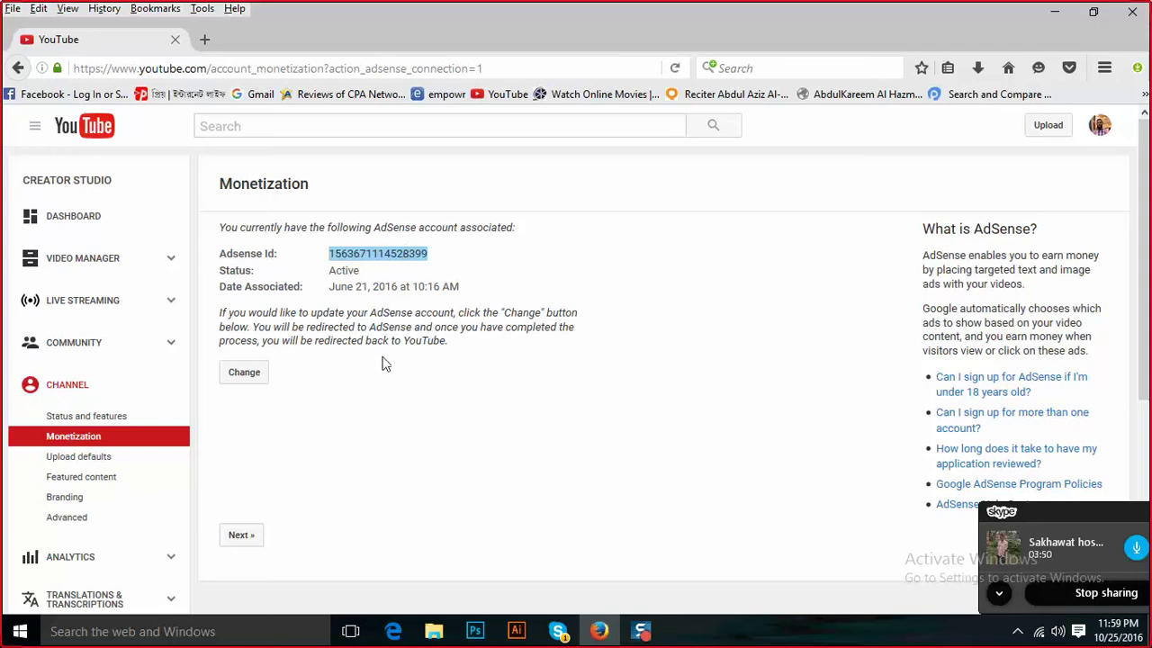
click(382, 389)
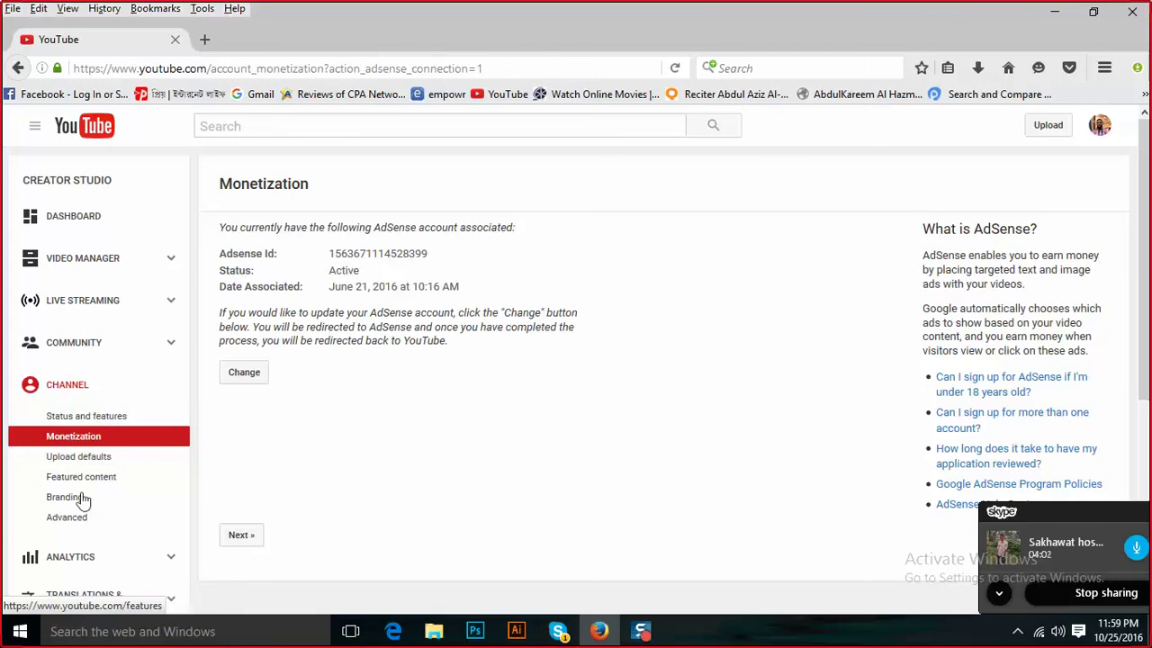
click(141, 256)
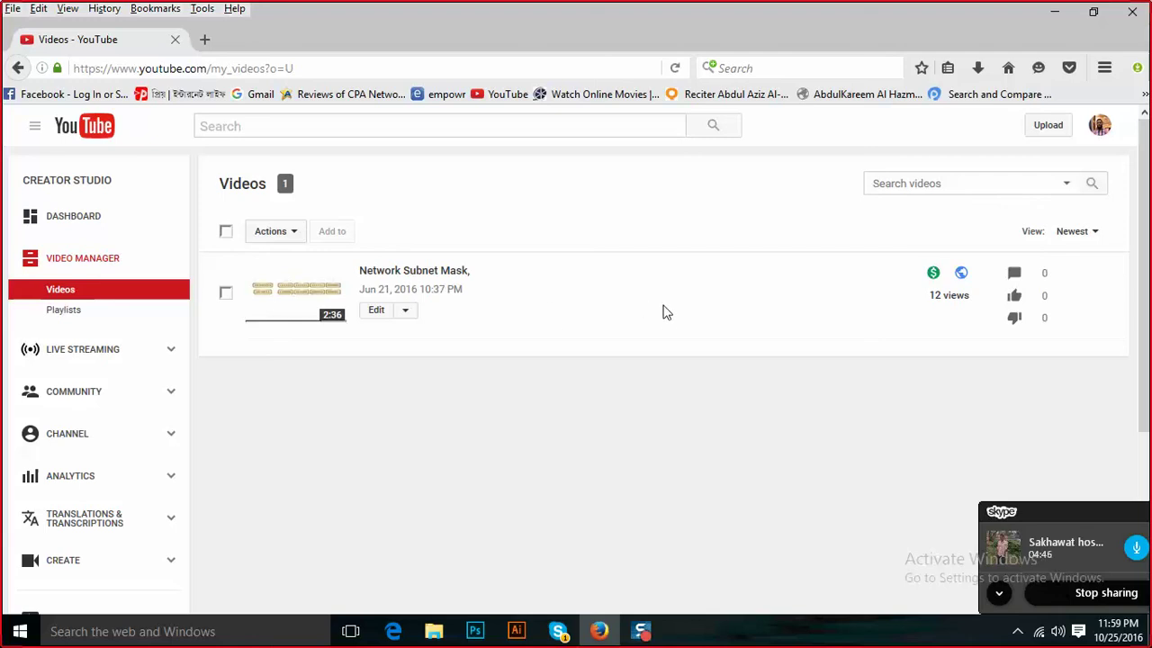
Minimize Firefox and bring the full Skype call window to the front.
click(599, 630)
click(558, 635)
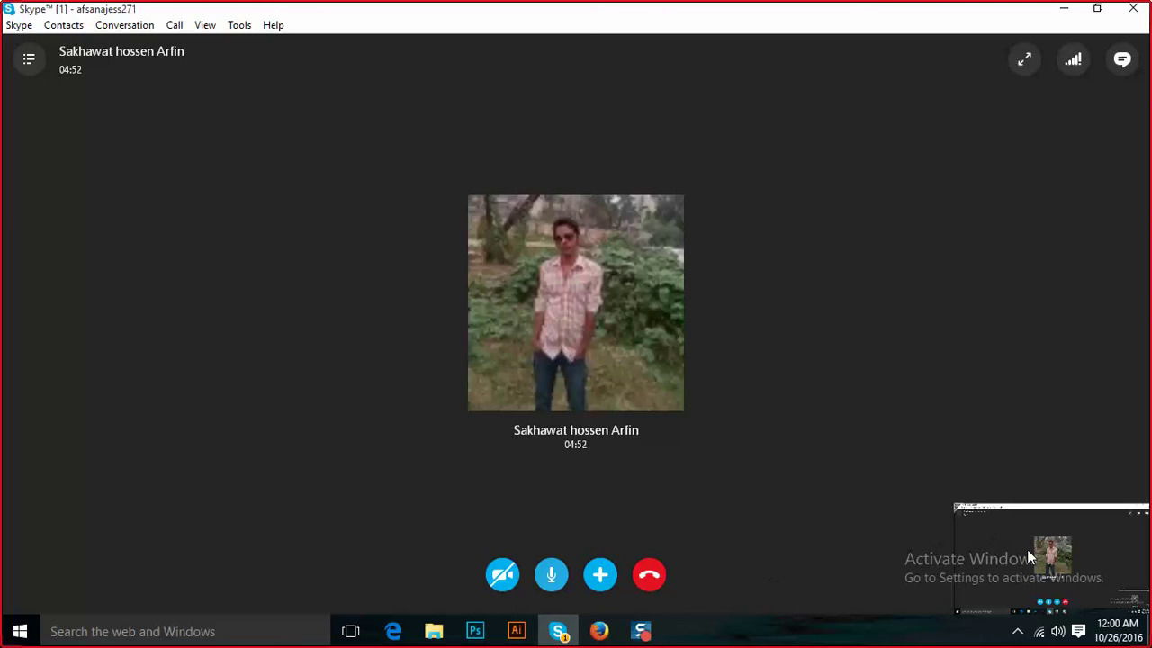
Paste the copied AdSense ID into the call's chat box, then minimize Skype back to Video Manager.
click(1125, 62)
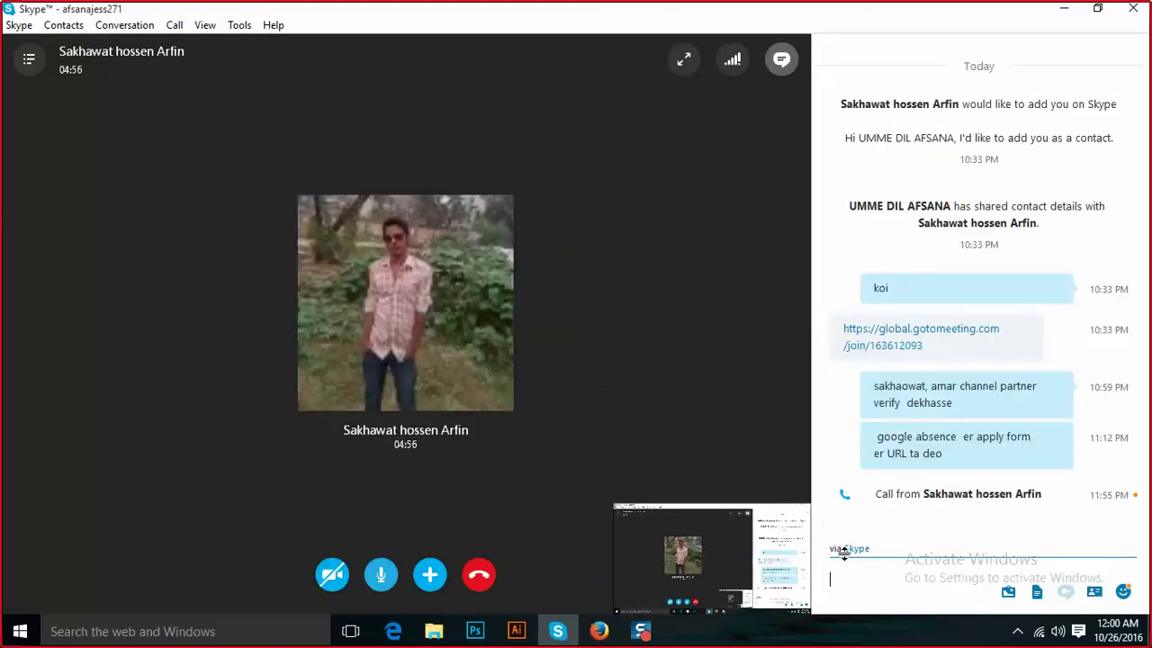
key(ctrl+v)
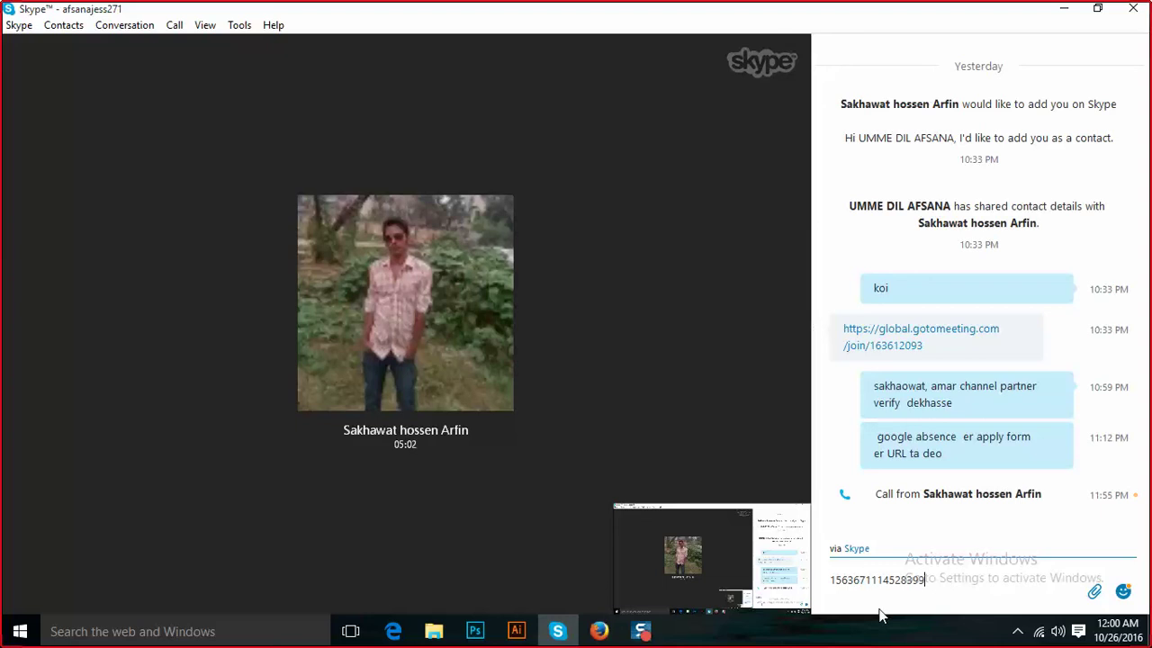
click(1064, 12)
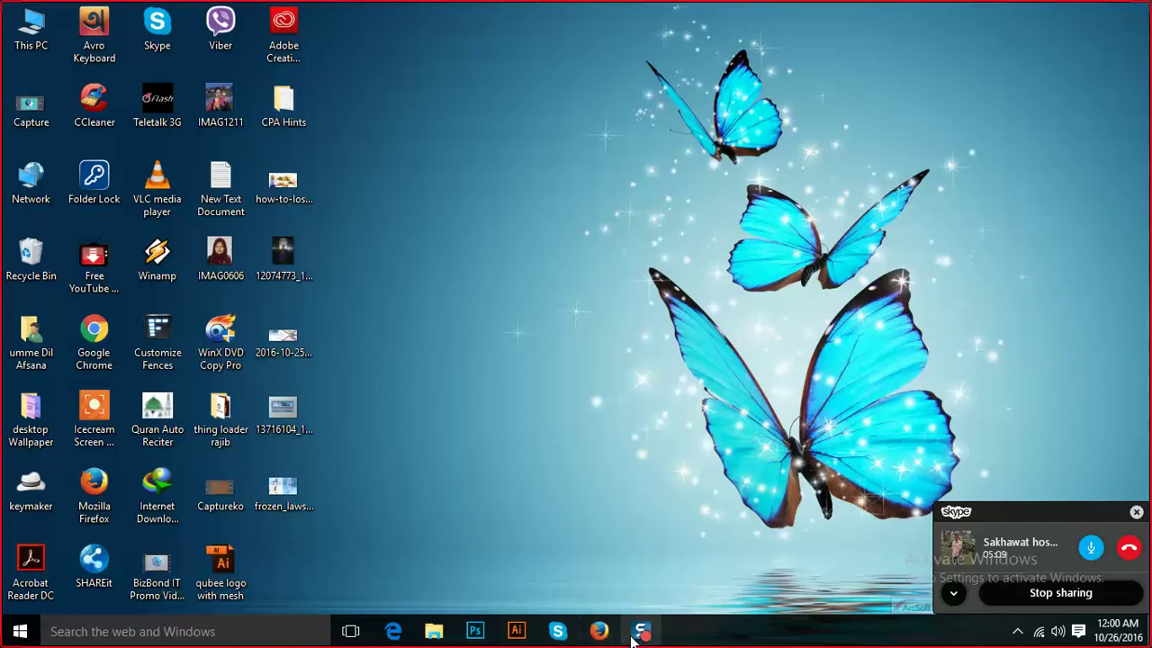
click(599, 631)
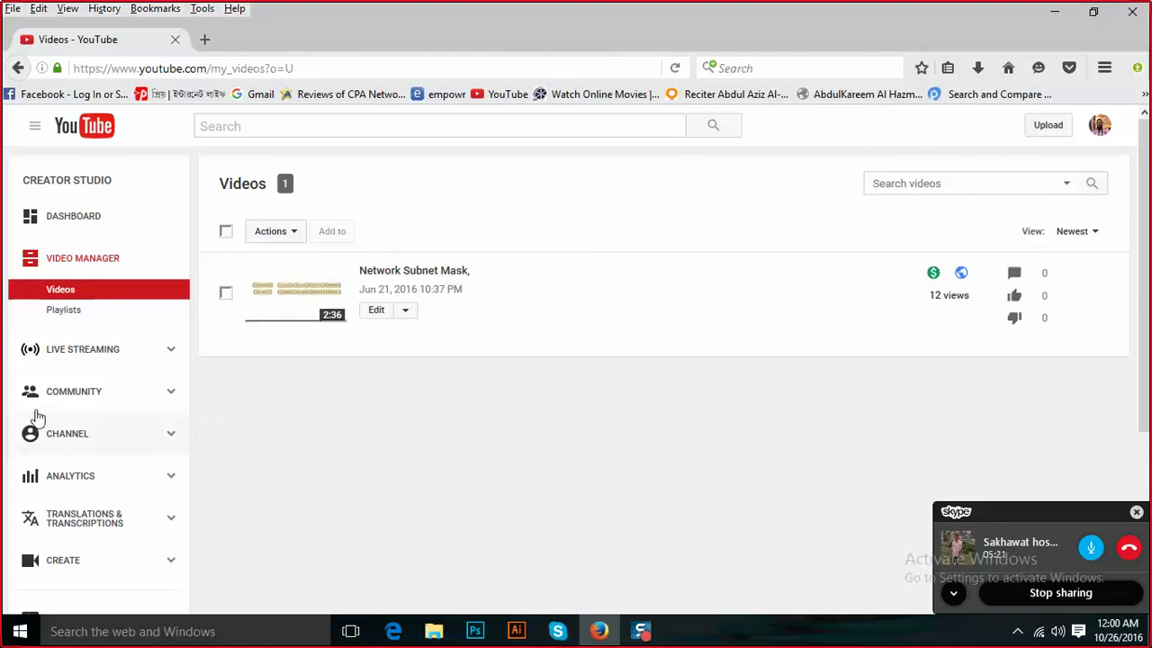
Visit the Creator Studio dashboard and then the YouTube account settings from the avatar menu.
click(1100, 126)
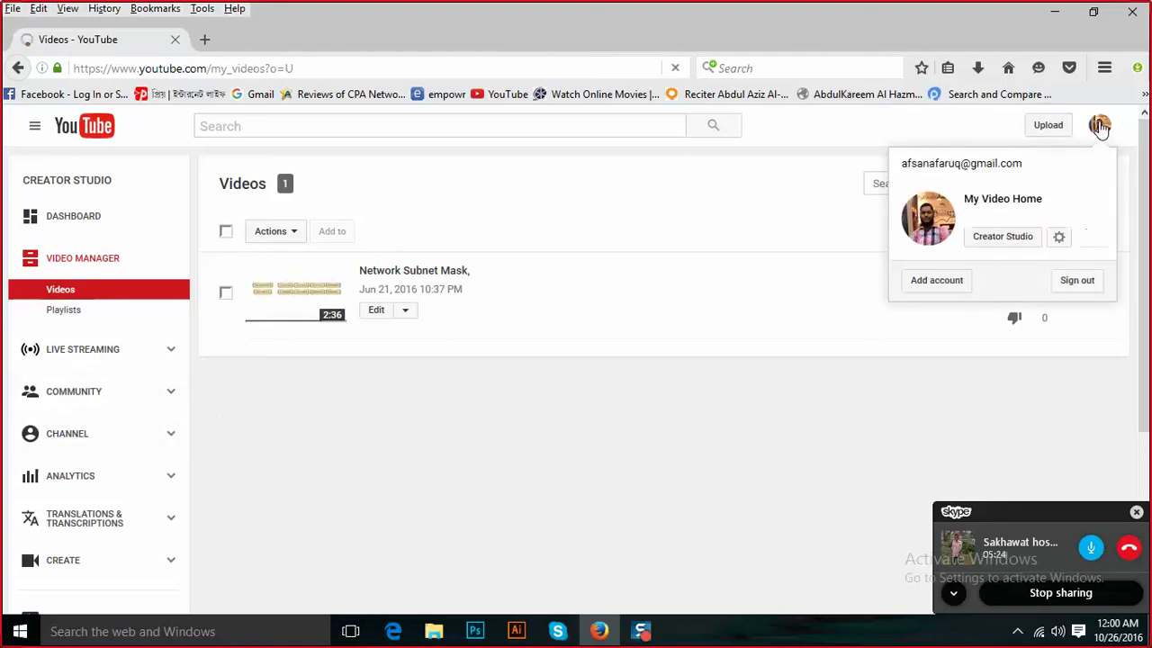
click(999, 239)
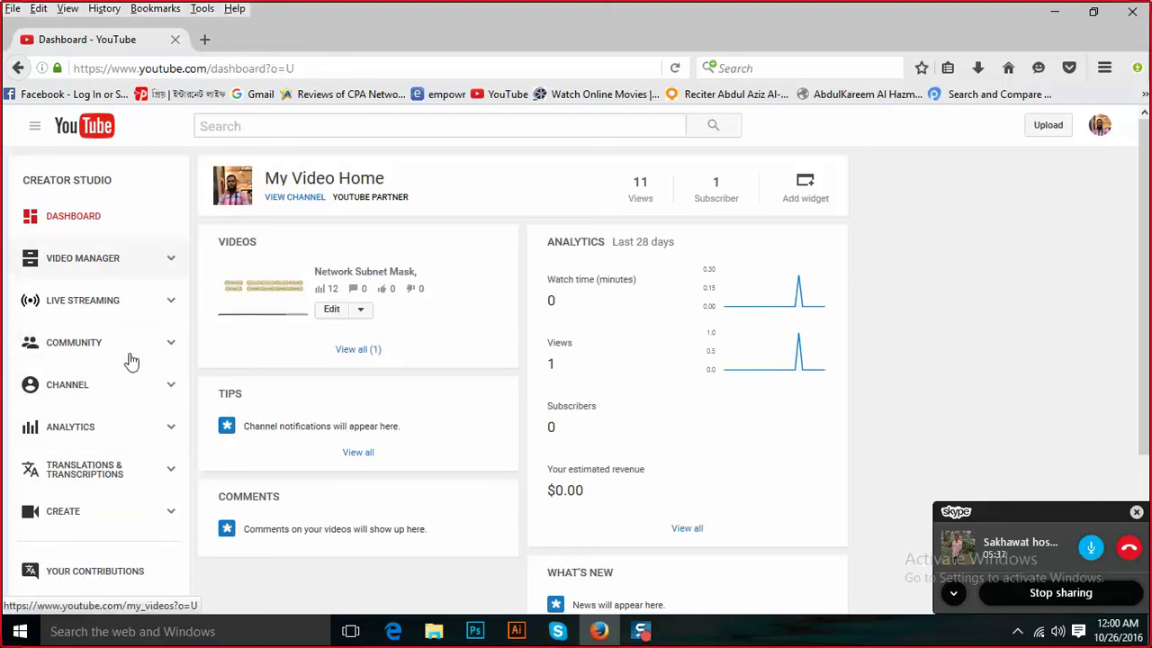
click(1098, 126)
click(1058, 237)
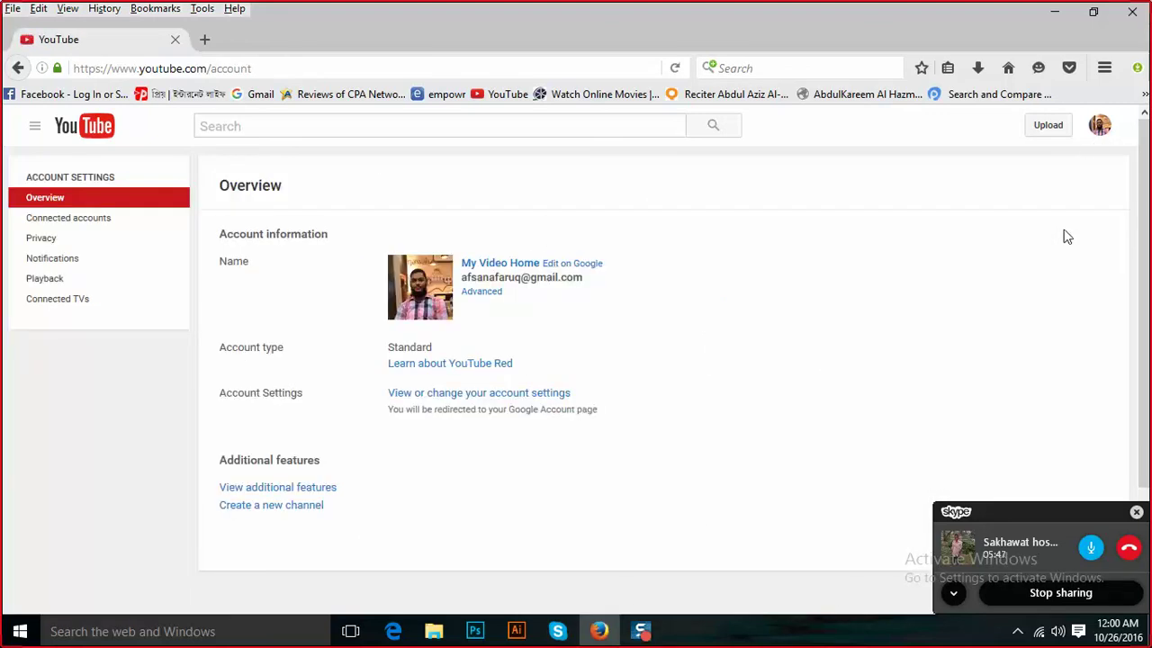
Return to the Creator Studio dashboard and open My Video Home from the guide menu.
click(1099, 128)
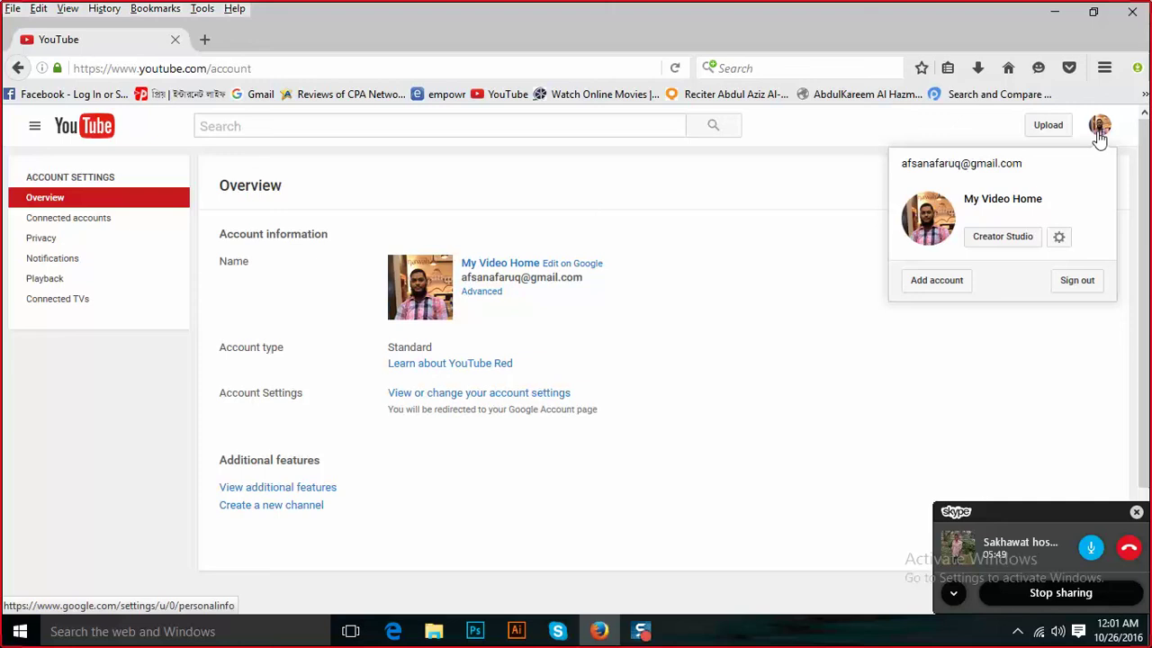
click(1017, 238)
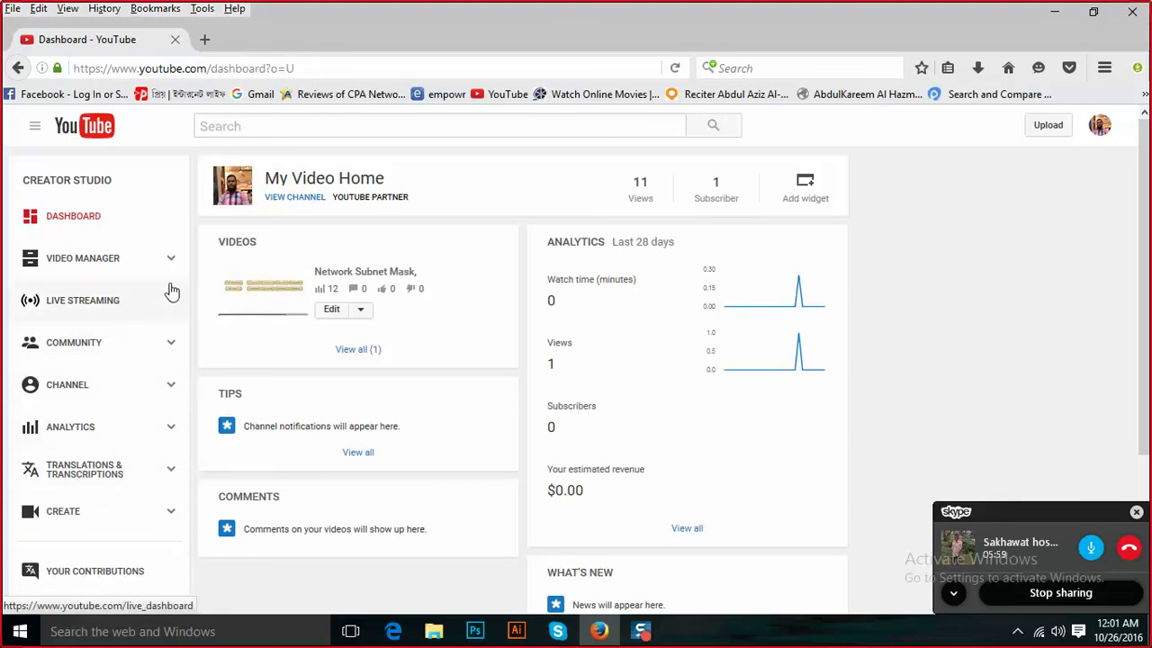
click(40, 130)
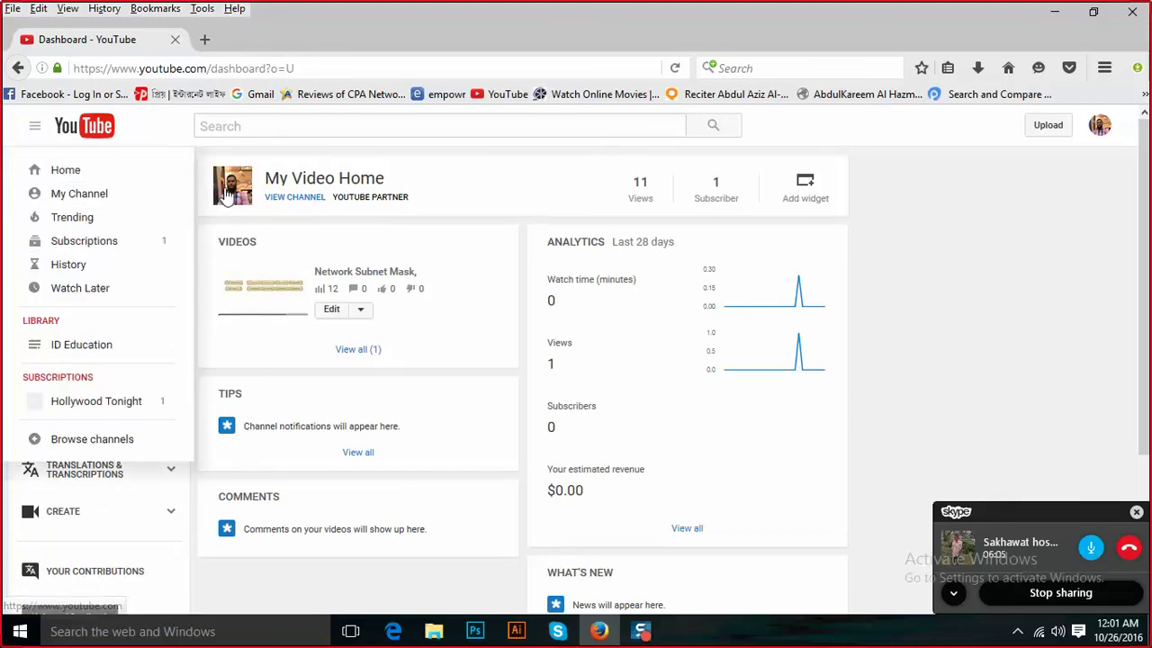
click(297, 183)
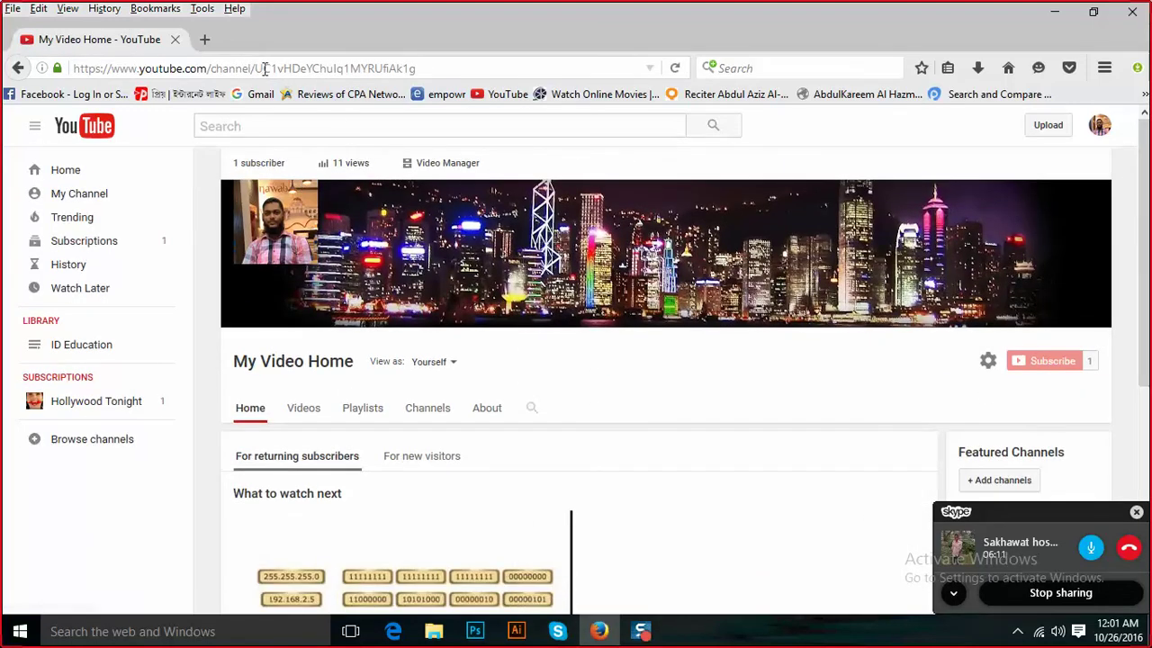
Open a new browser tab beside the My Video Home YouTube tab.
click(204, 40)
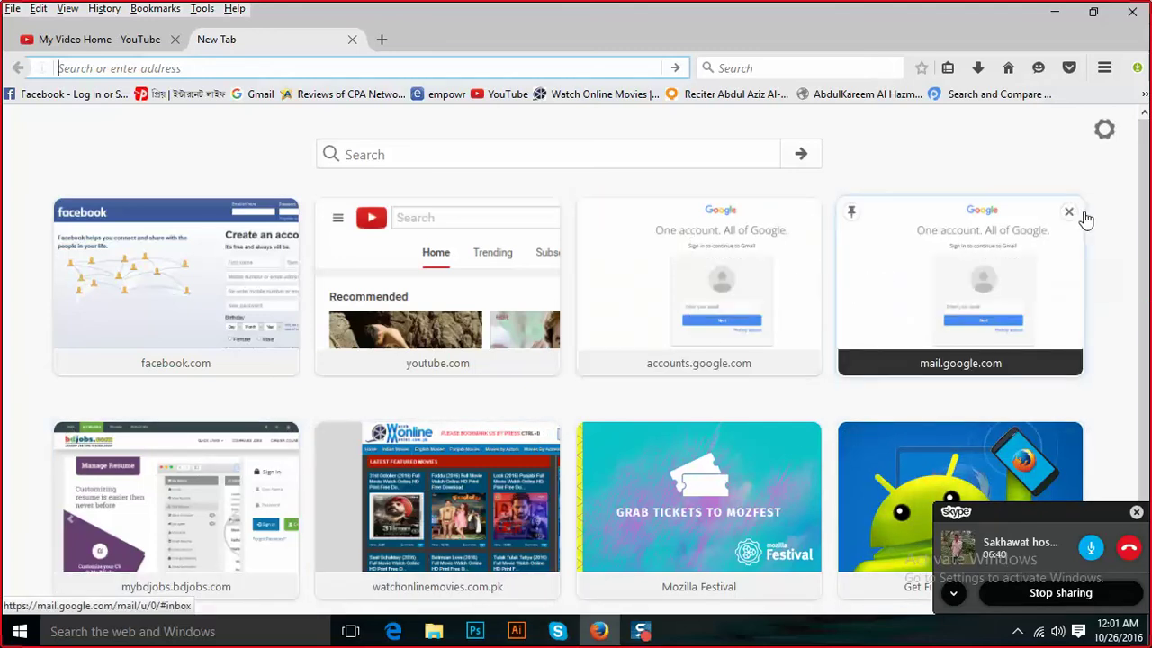
Remove the mail.google.com and accounts.google.com tiles, then open a new private browsing window.
click(1069, 211)
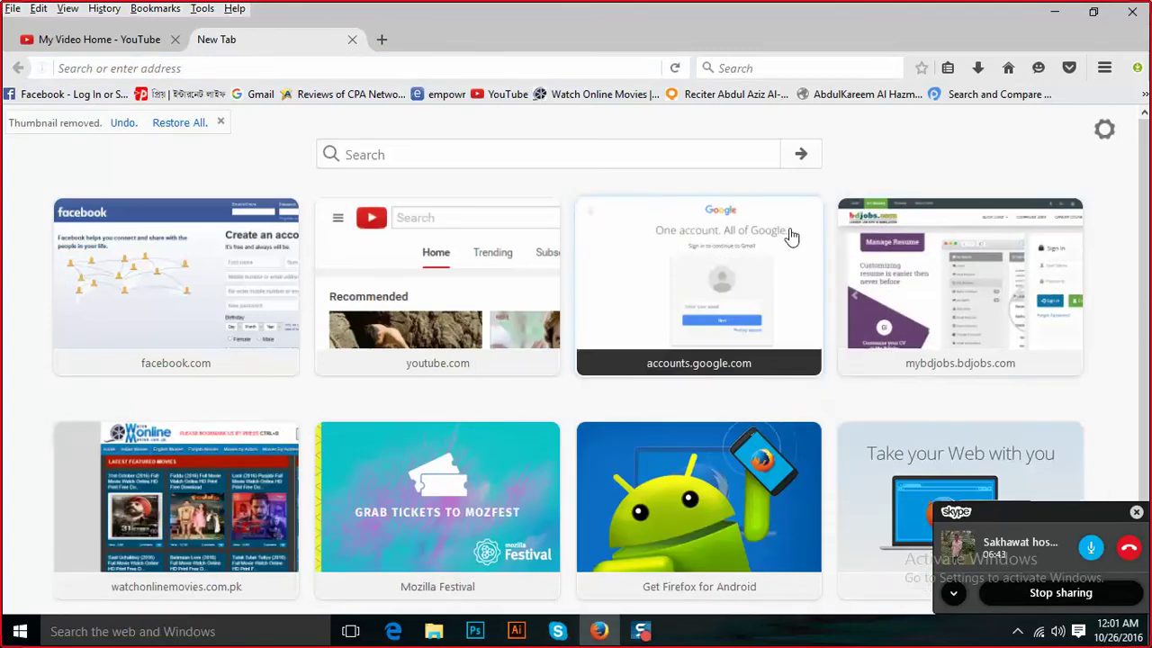
click(807, 216)
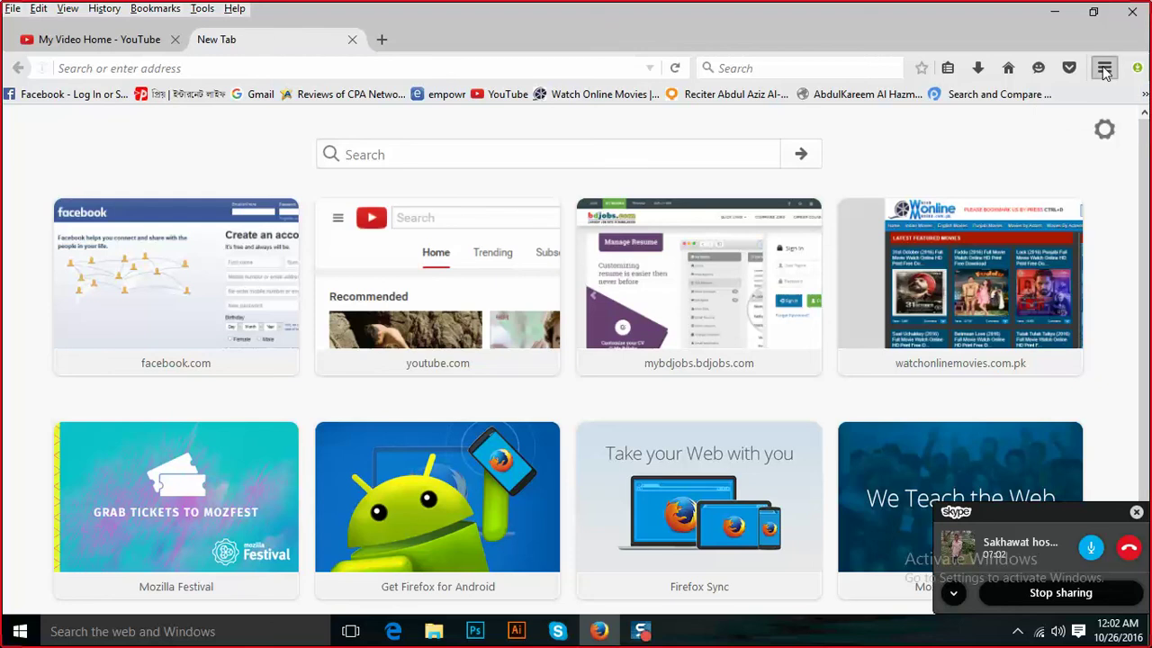
click(1104, 69)
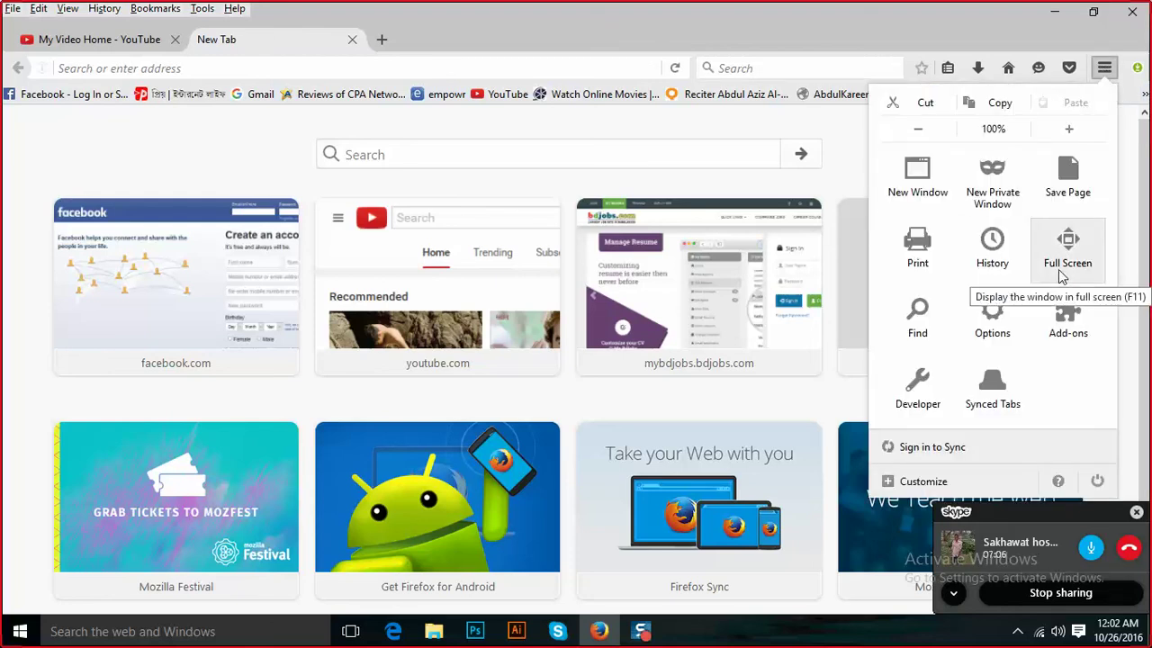
click(981, 192)
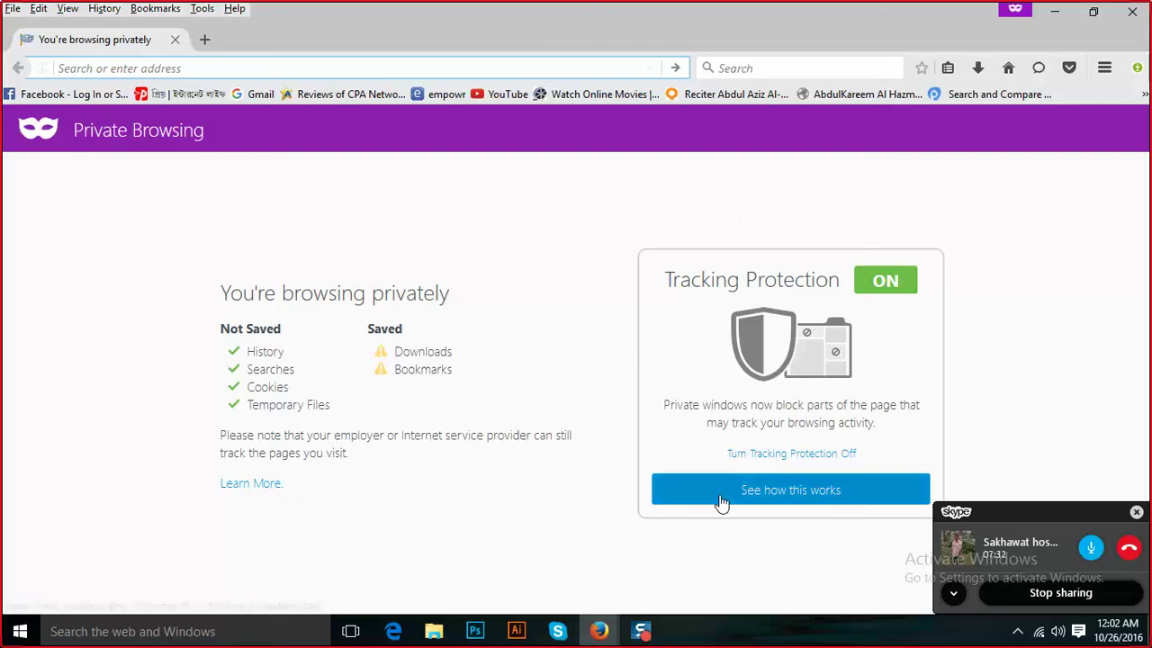
Minimize both Firefox windows and restore the private window from the taskbar.
click(1052, 11)
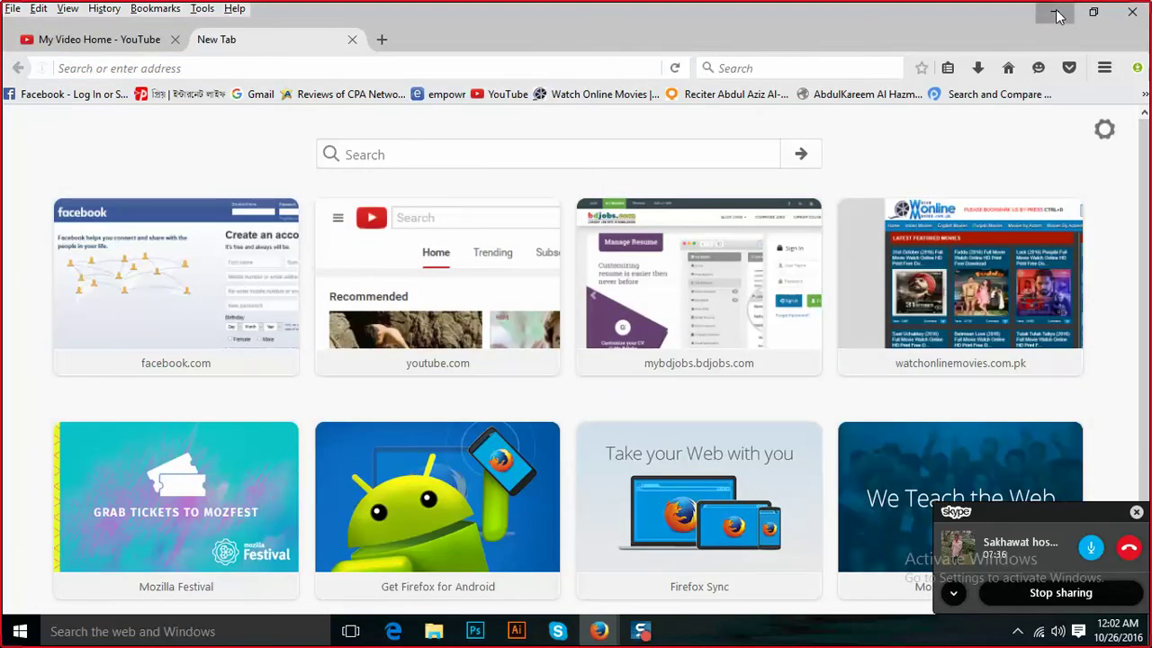
click(1054, 12)
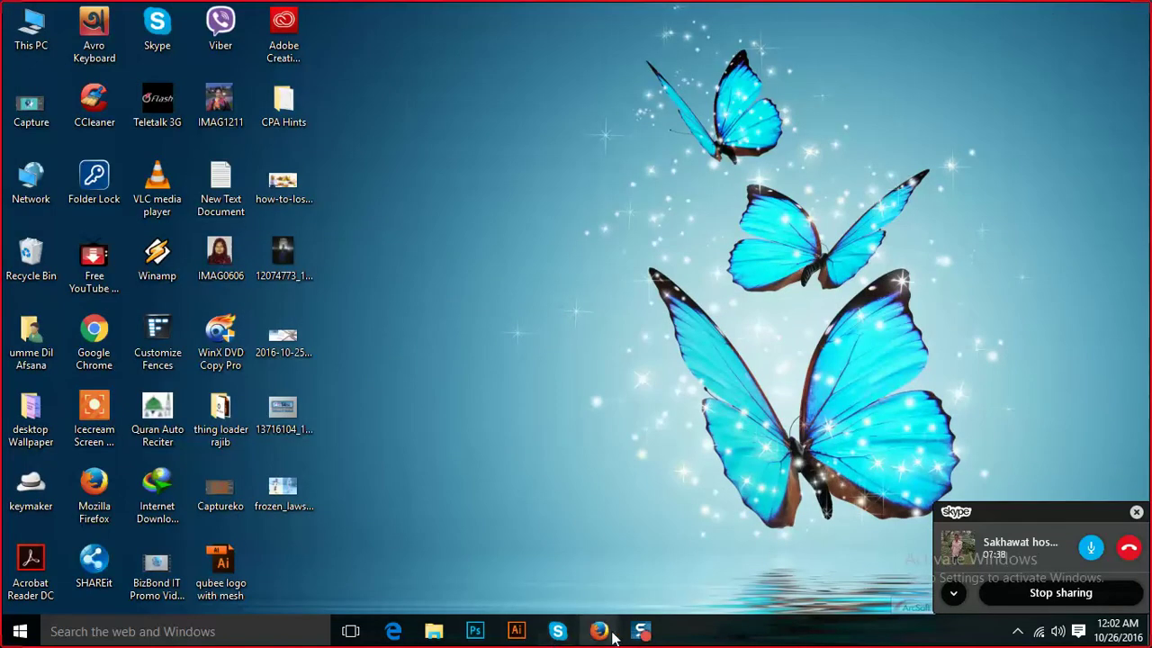
mouse_move(598, 631)
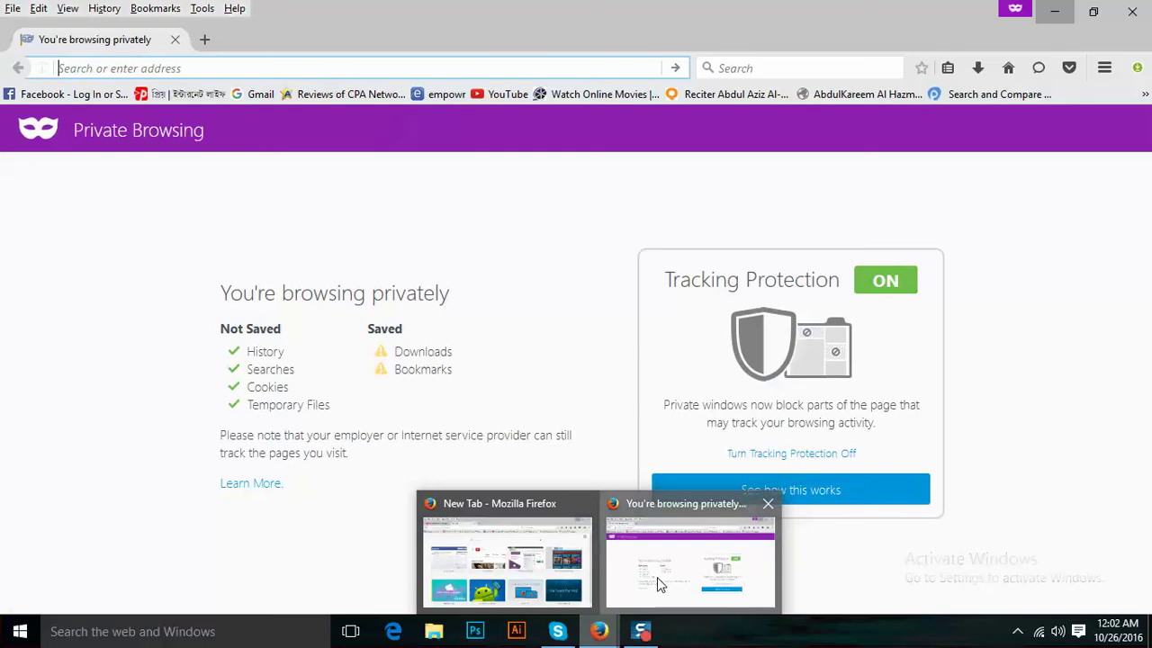
click(657, 577)
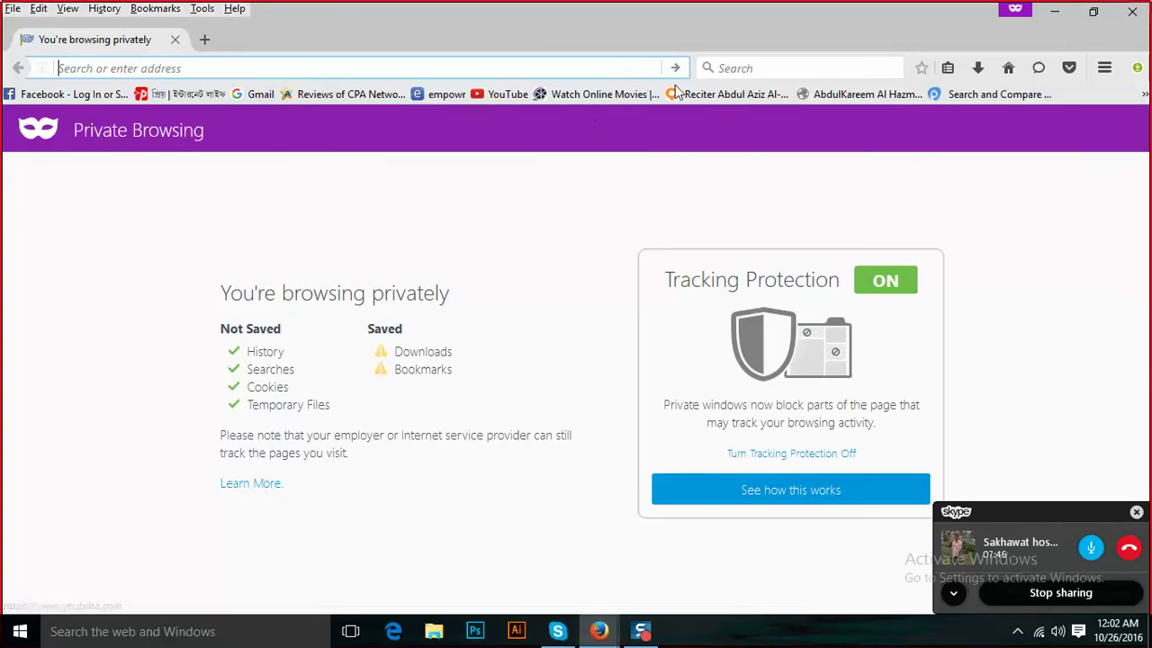
Run a Google search for 'gog' from the private window.
click(731, 67)
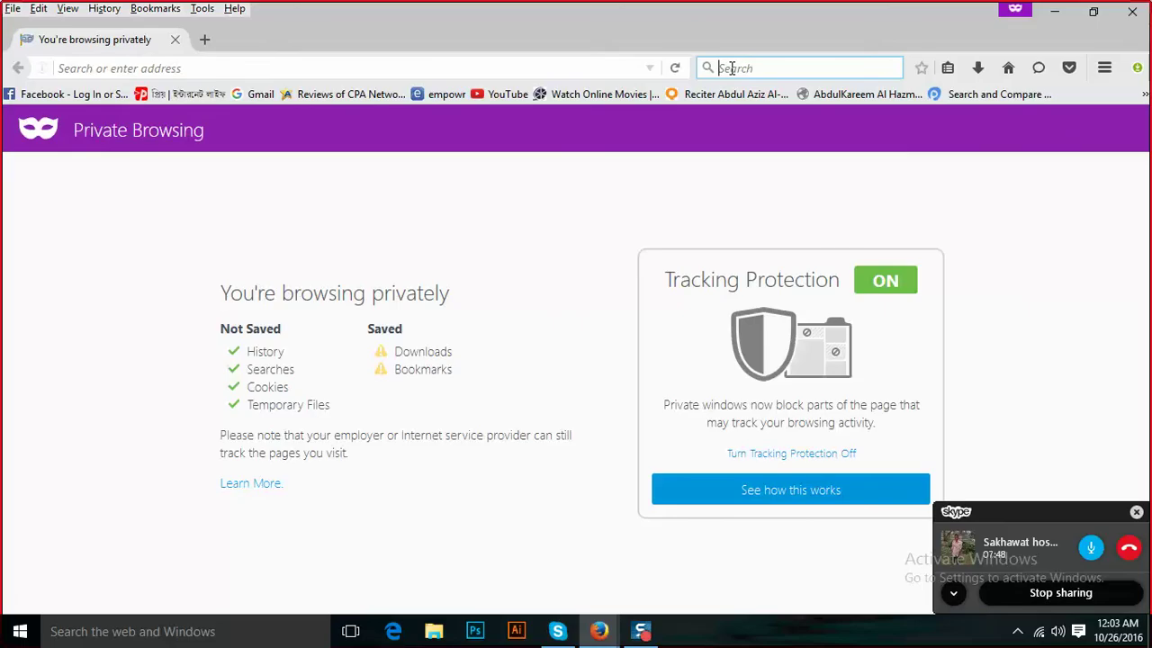
text(gogg)
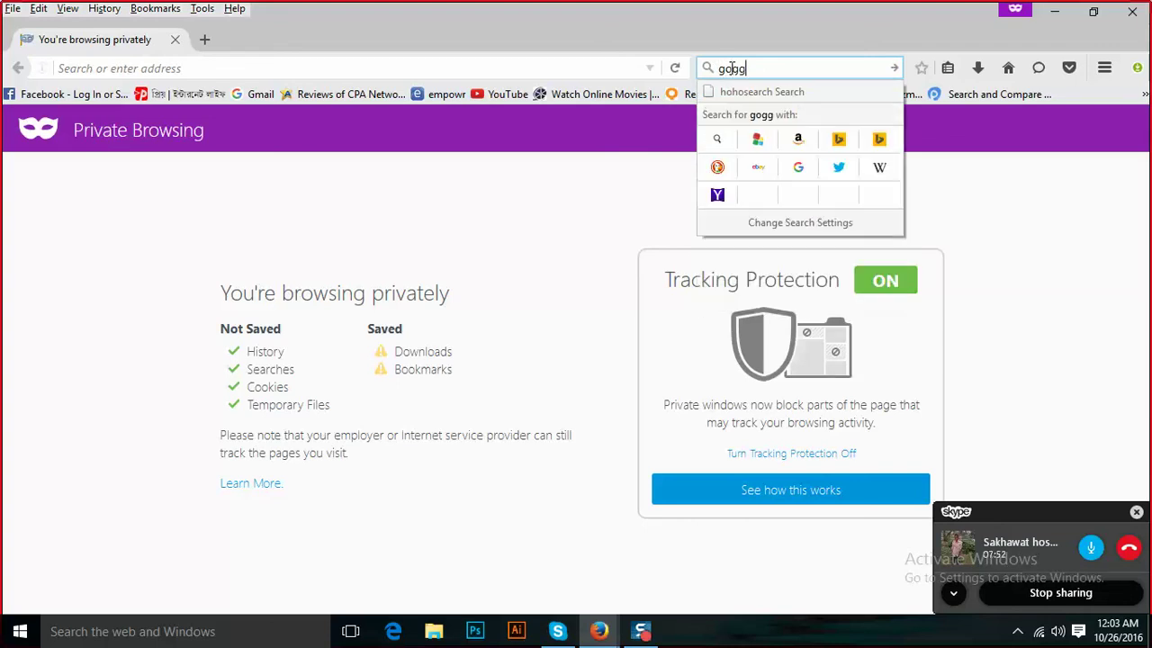
key(BackSpace)
click(803, 166)
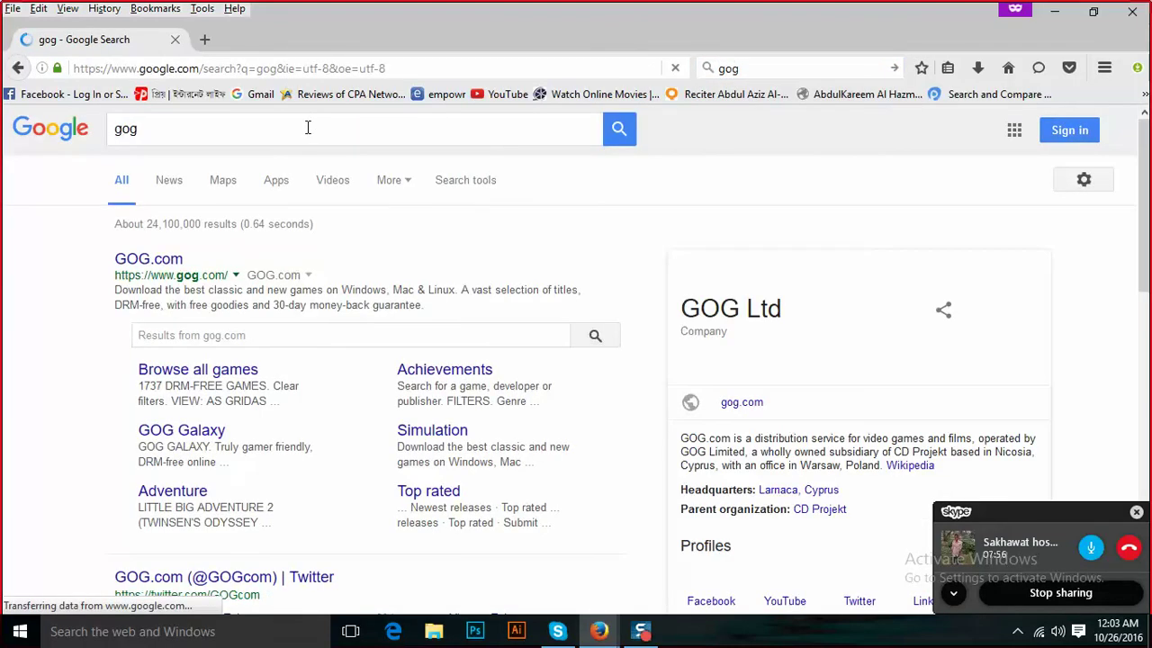
Search for 'google adsense' via the suggestions and open the Google AdSense ad result.
click(308, 128)
text(google)
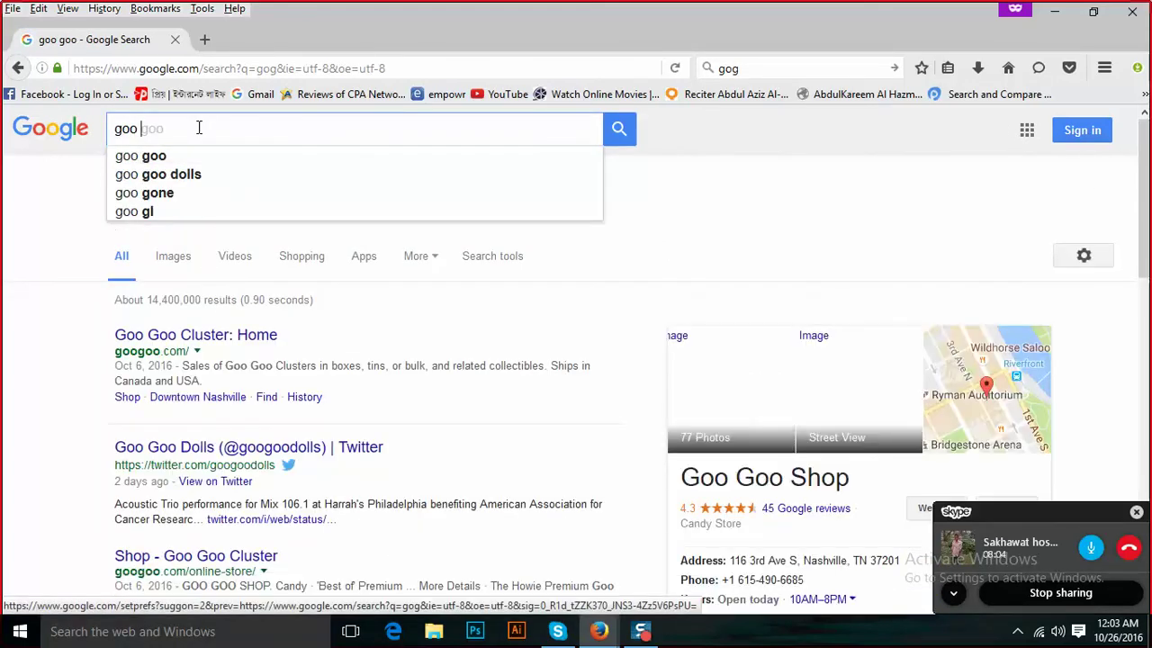
key(Return)
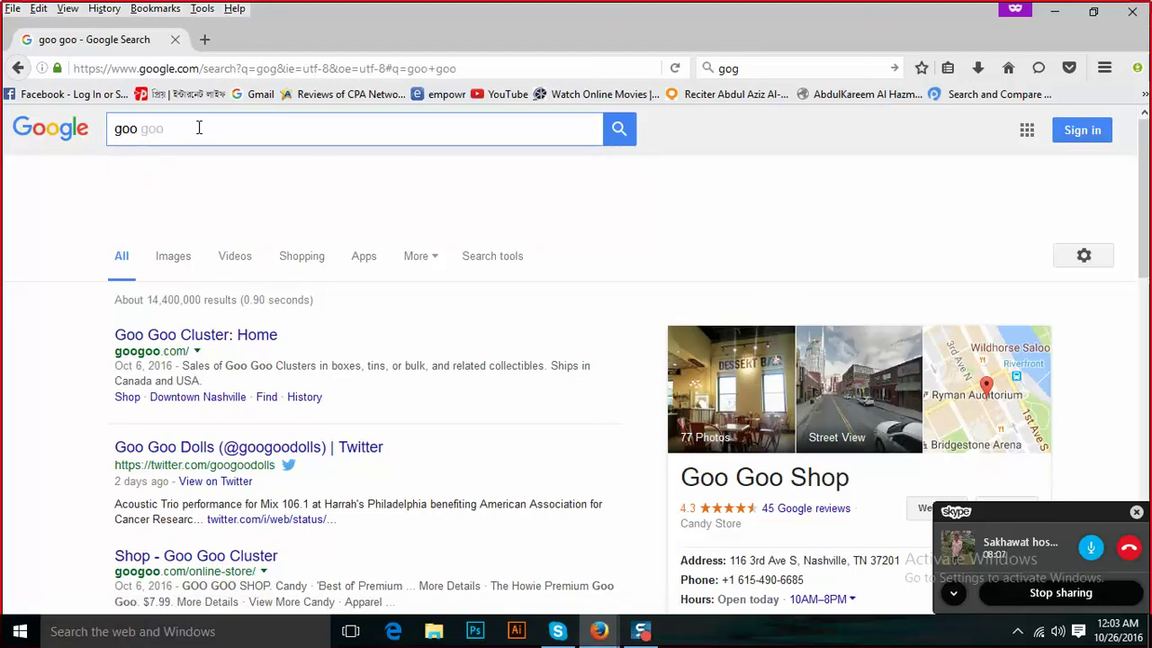
text(le ads)
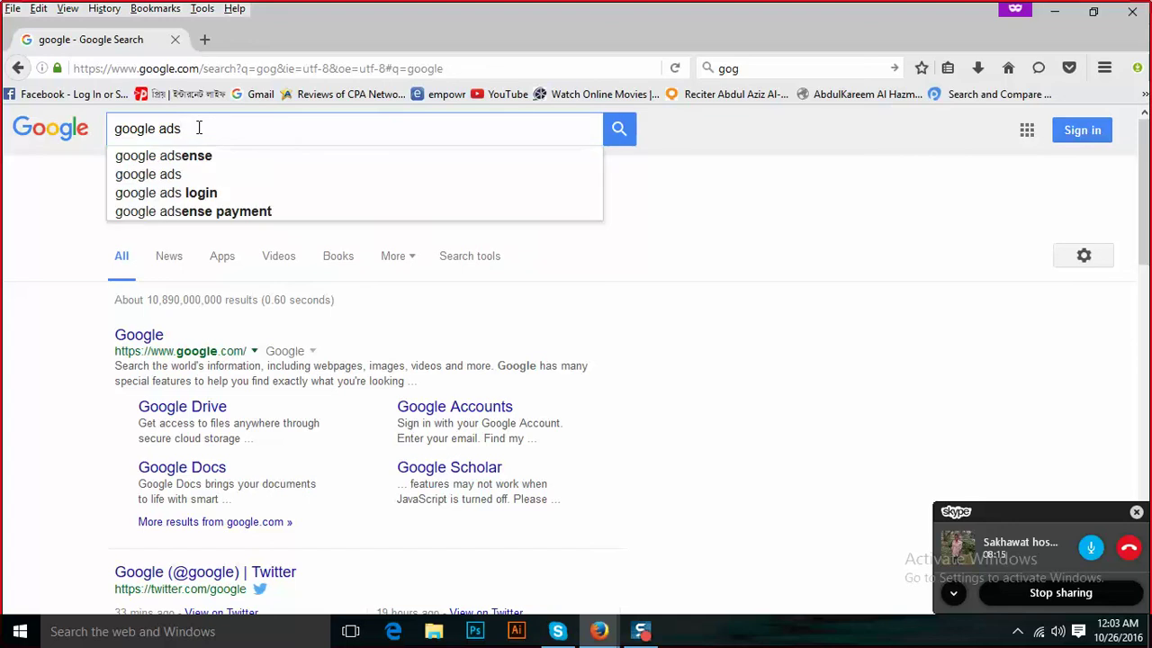
click(197, 160)
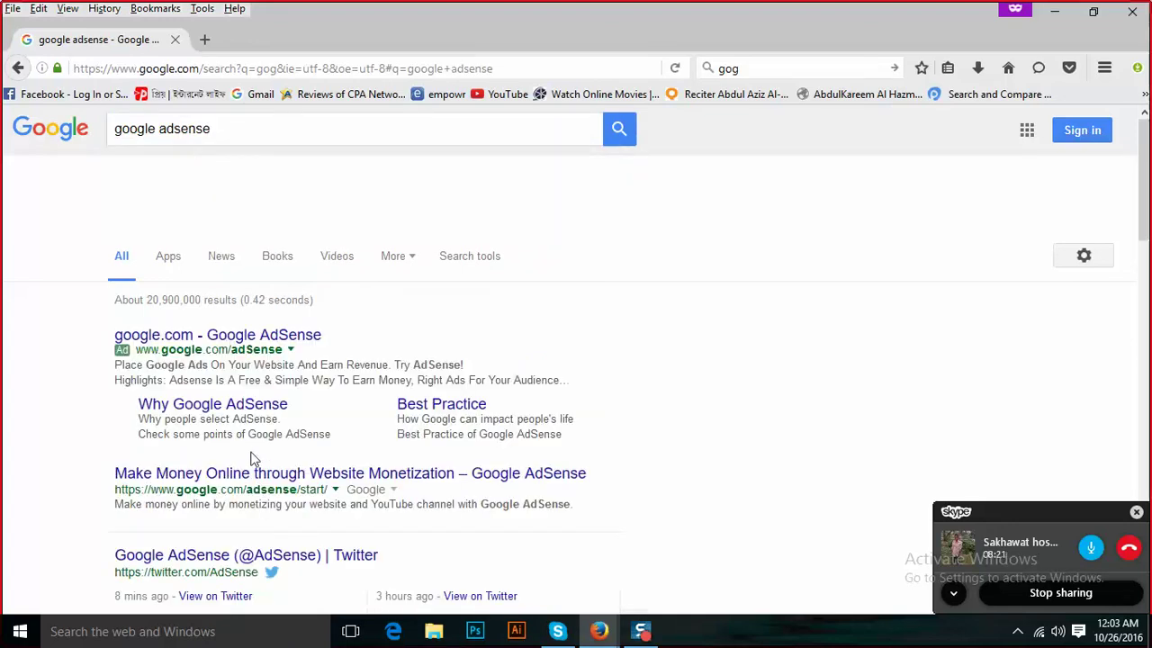
click(272, 339)
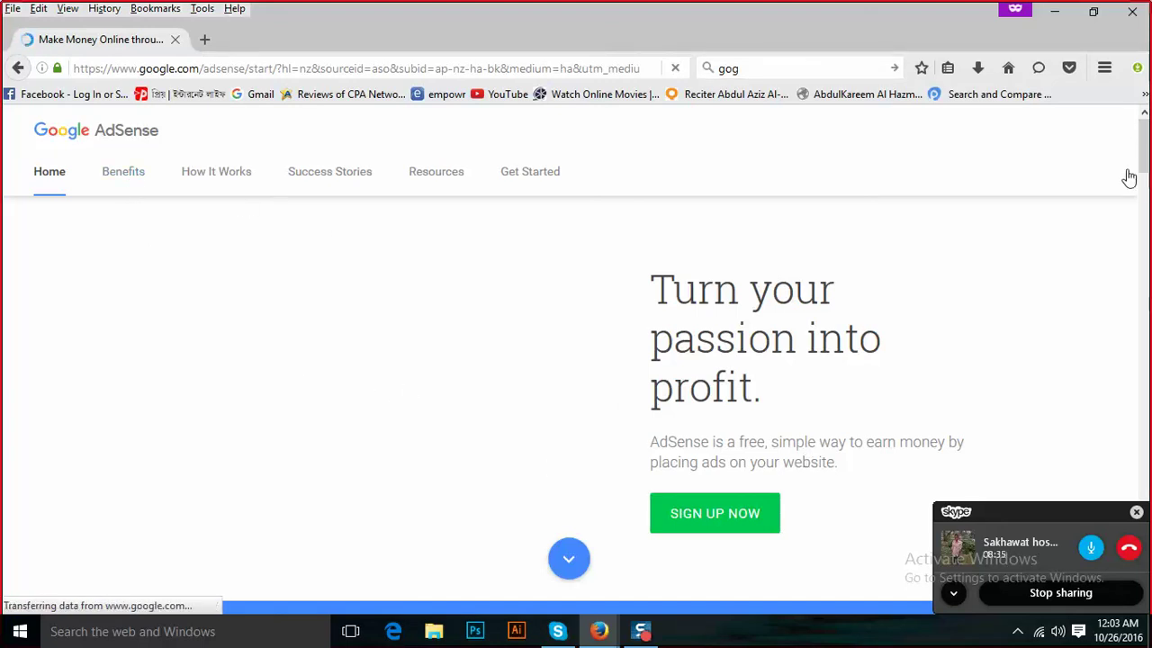
Scroll through the AdSense home page, then go back to the google adsense results.
mouse_move(1142, 157)
mouse_down()
mouse_move(1143, 186)
mouse_move(1143, 139)
mouse_up()
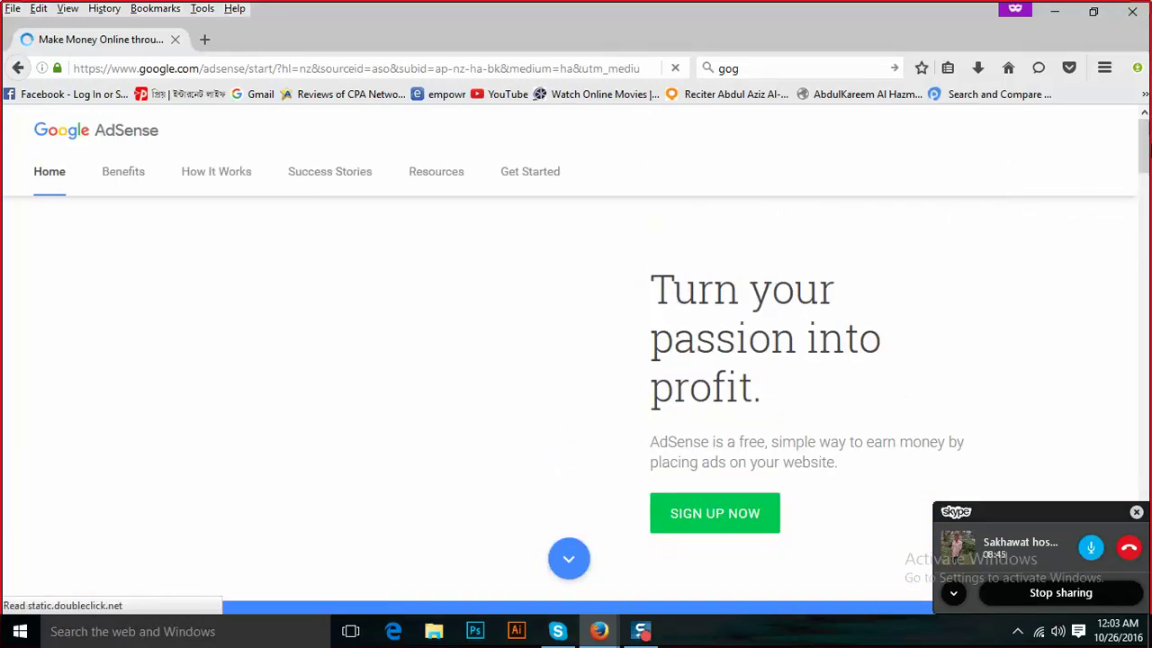
scroll(1147, 142, down, 3)
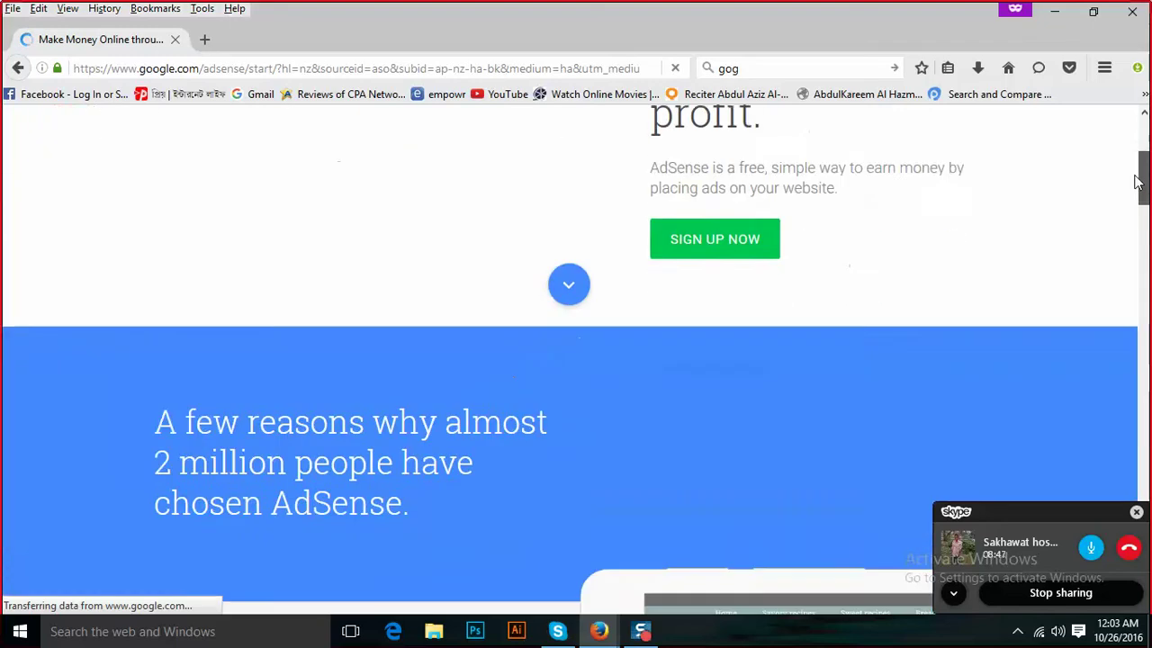
scroll(1146, 143, up, 3)
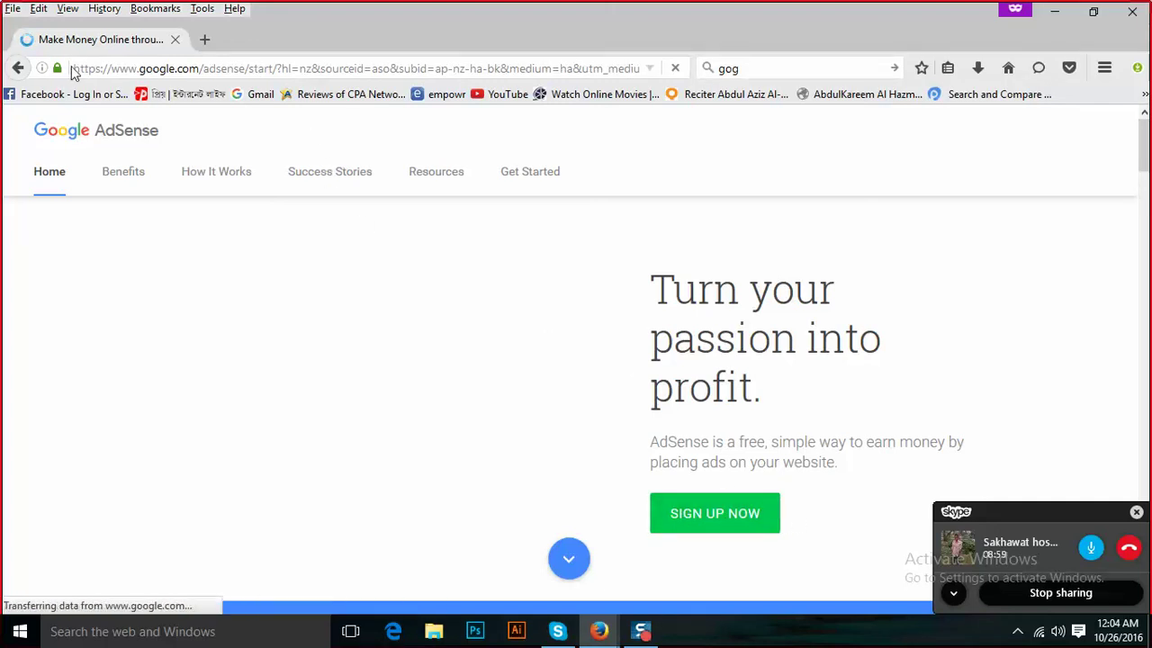
click(16, 69)
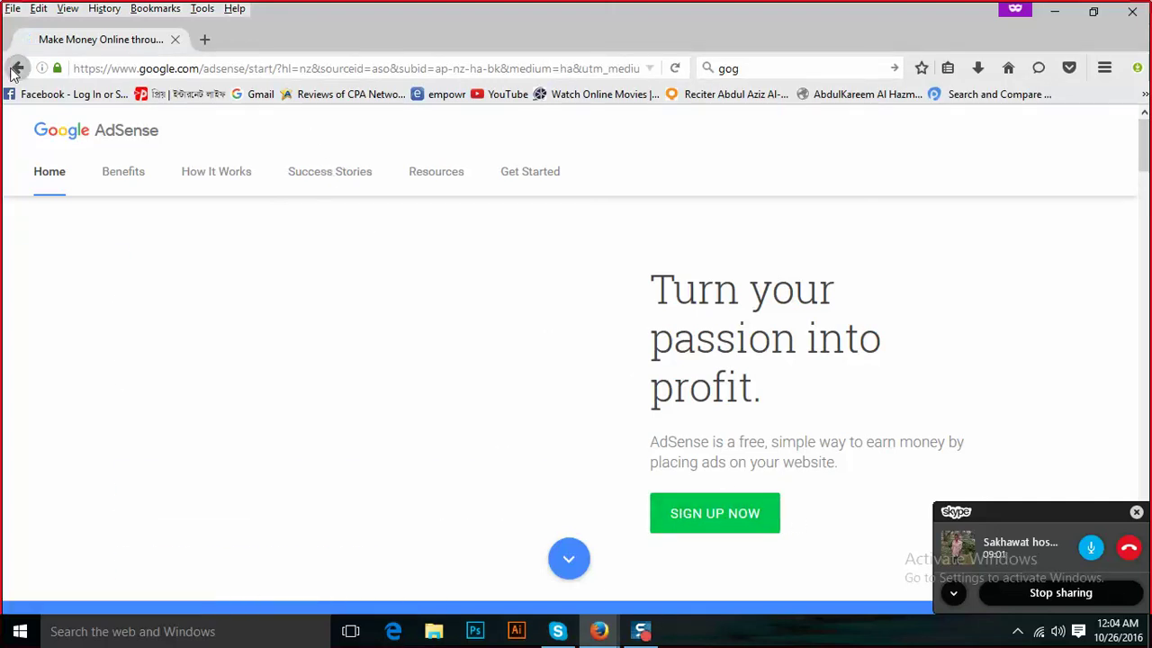
Extend the google adsense query to read 'google adsense sign in'.
click(250, 130)
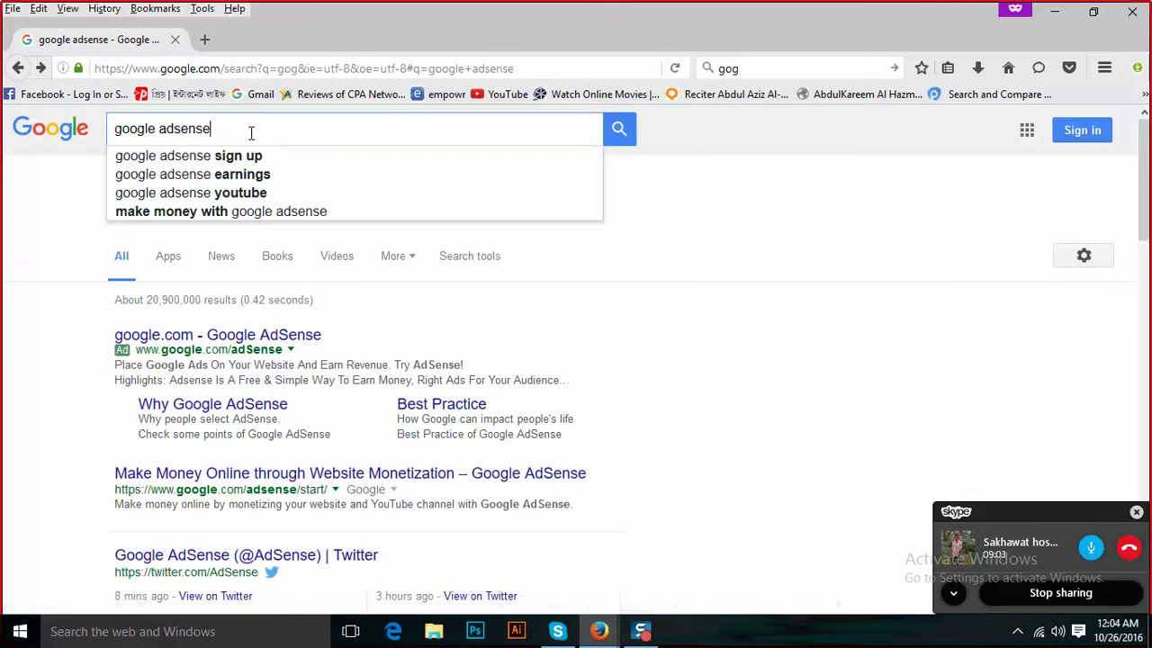
key(Escape)
text(si)
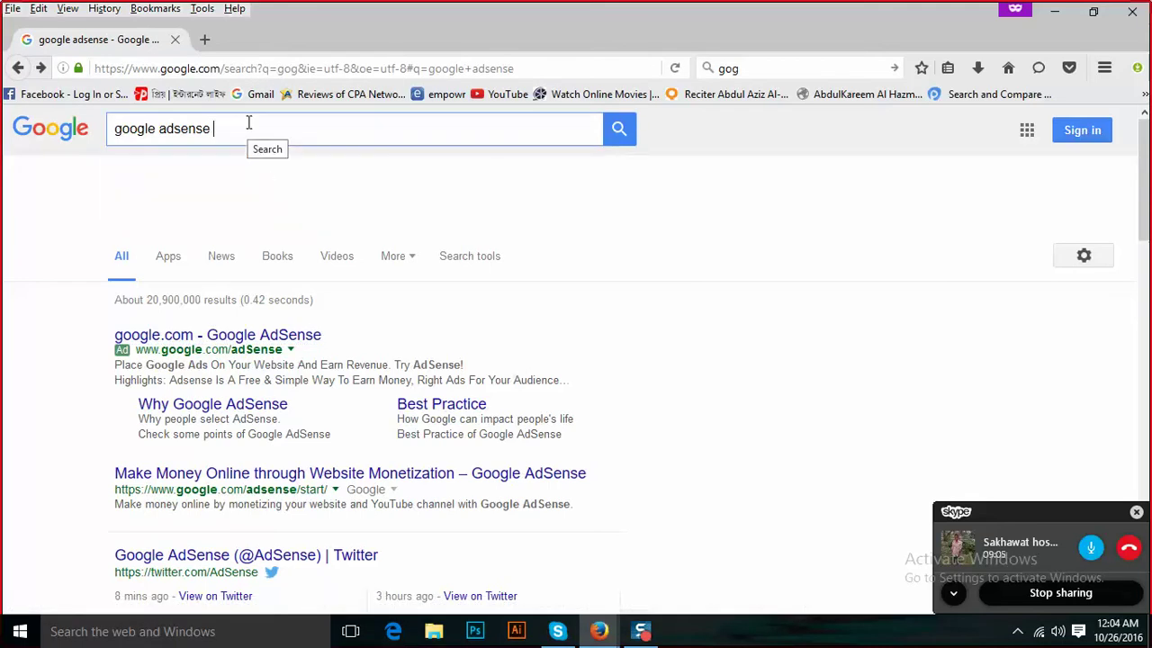
text(gnin)
click(240, 131)
Run the google adsense sign in search and open the Adsense login result.
click(619, 131)
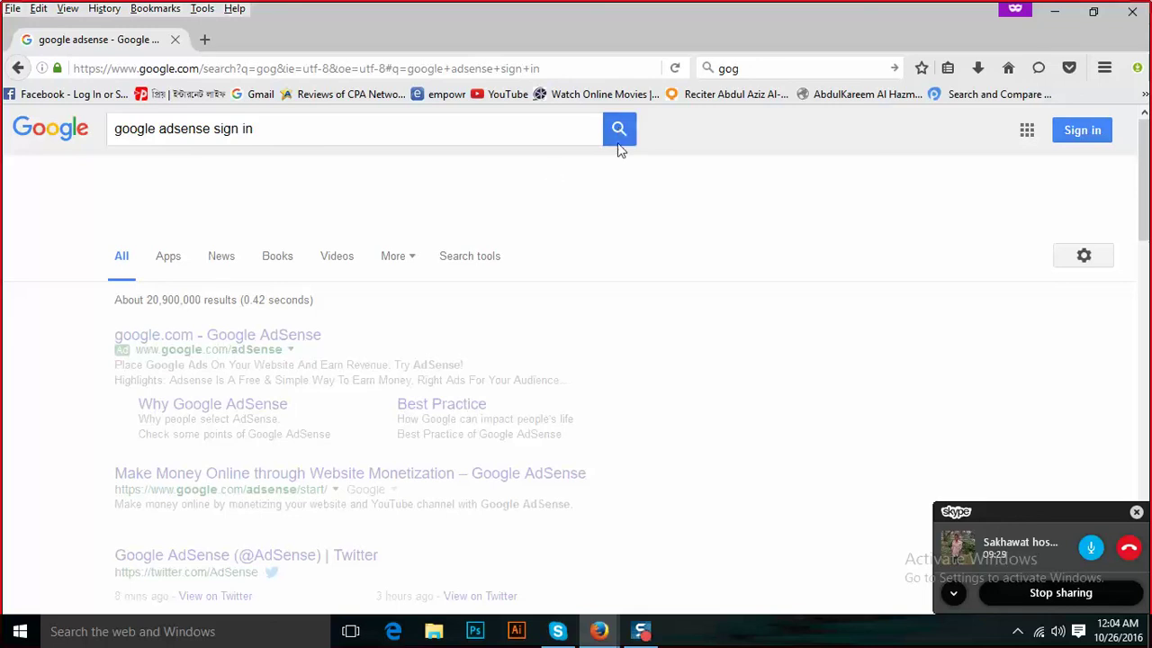
click(623, 133)
click(618, 130)
click(1083, 135)
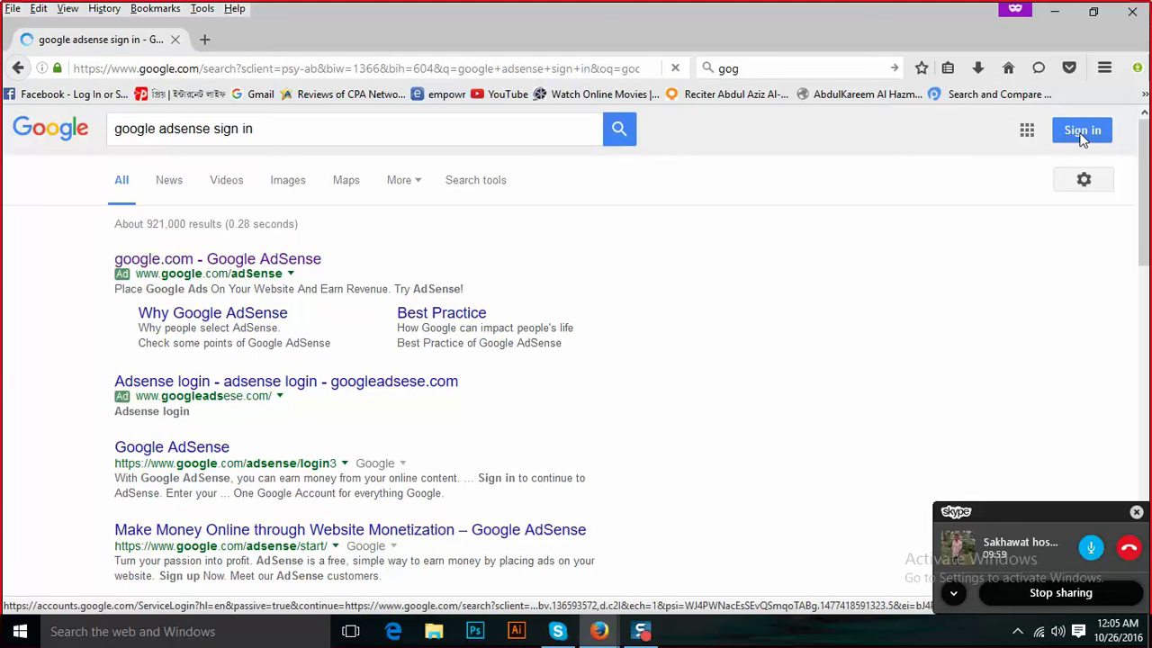
click(302, 387)
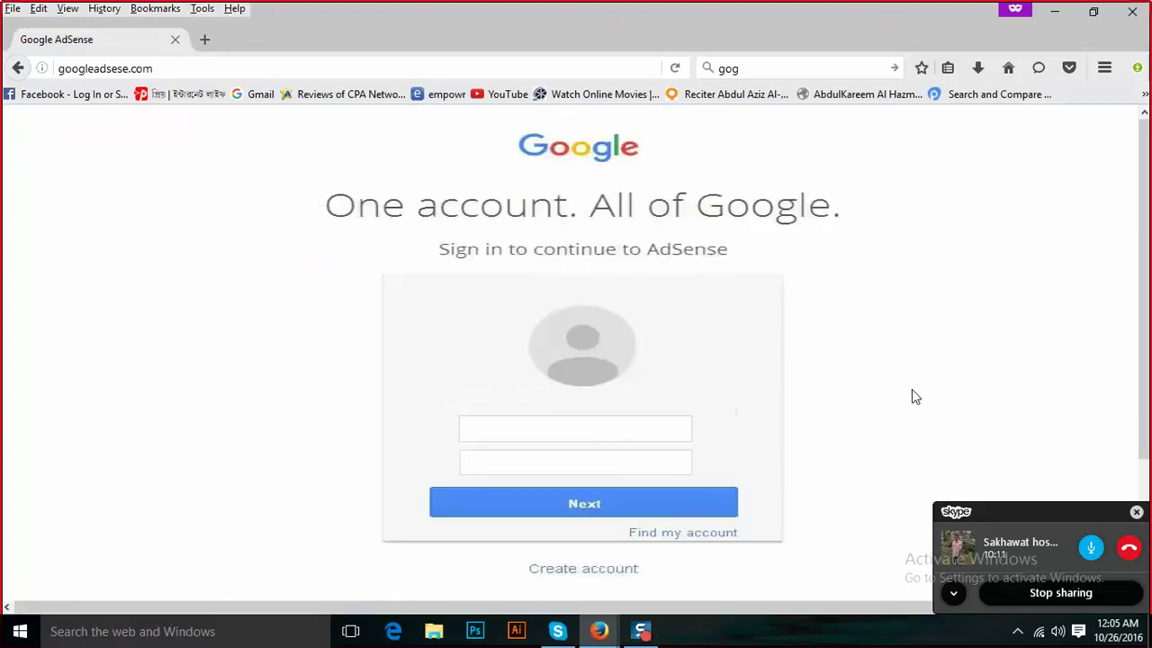
Scroll the AdSense sign-in page and enter the account username and password.
scroll(1147, 334, down, 1)
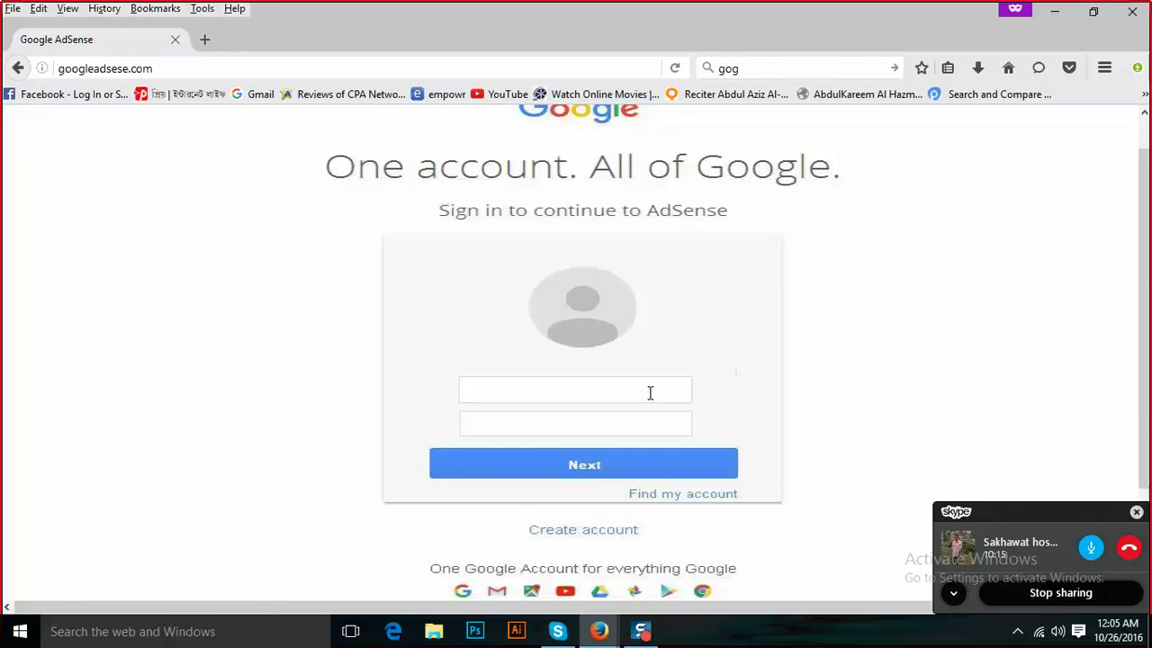
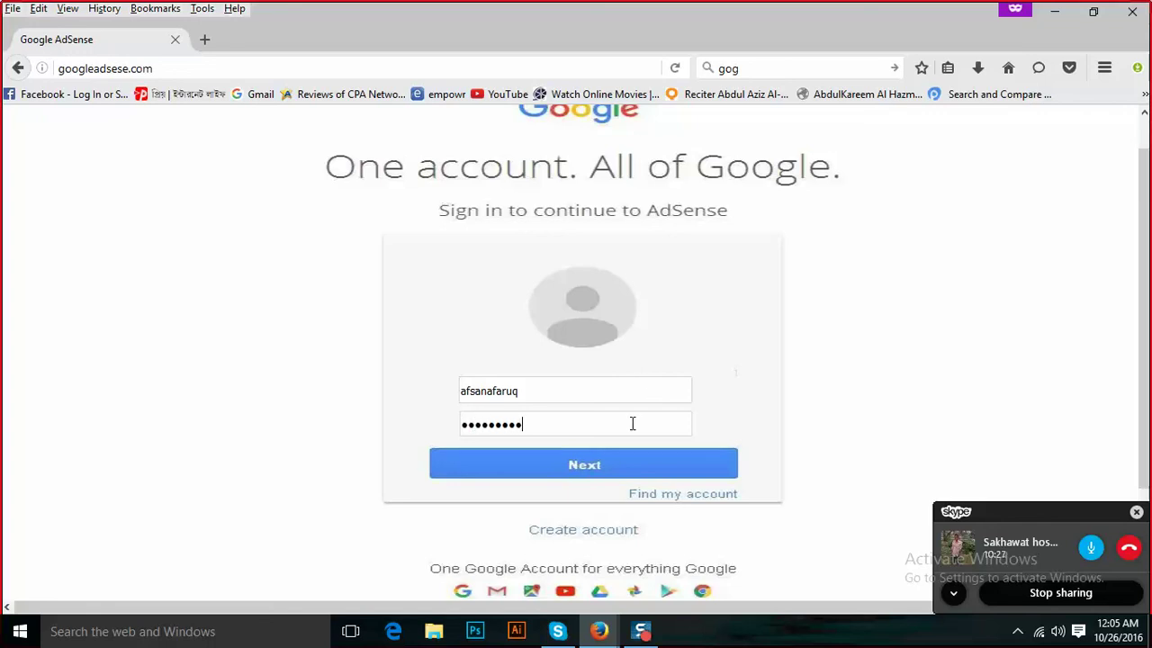
text(•)
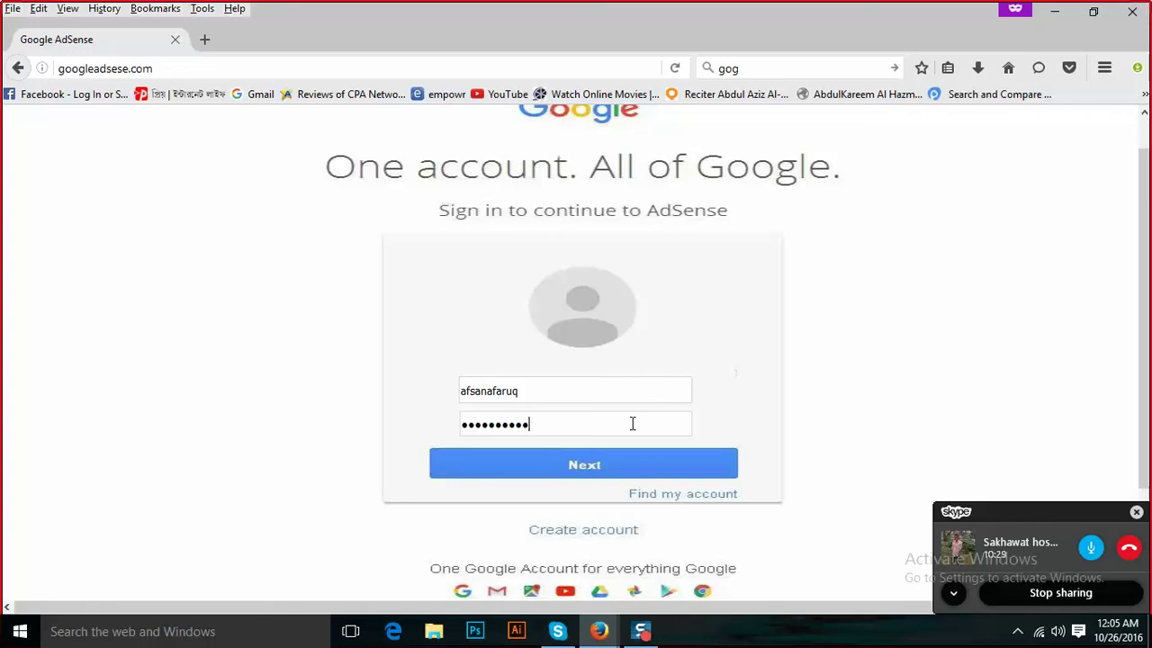
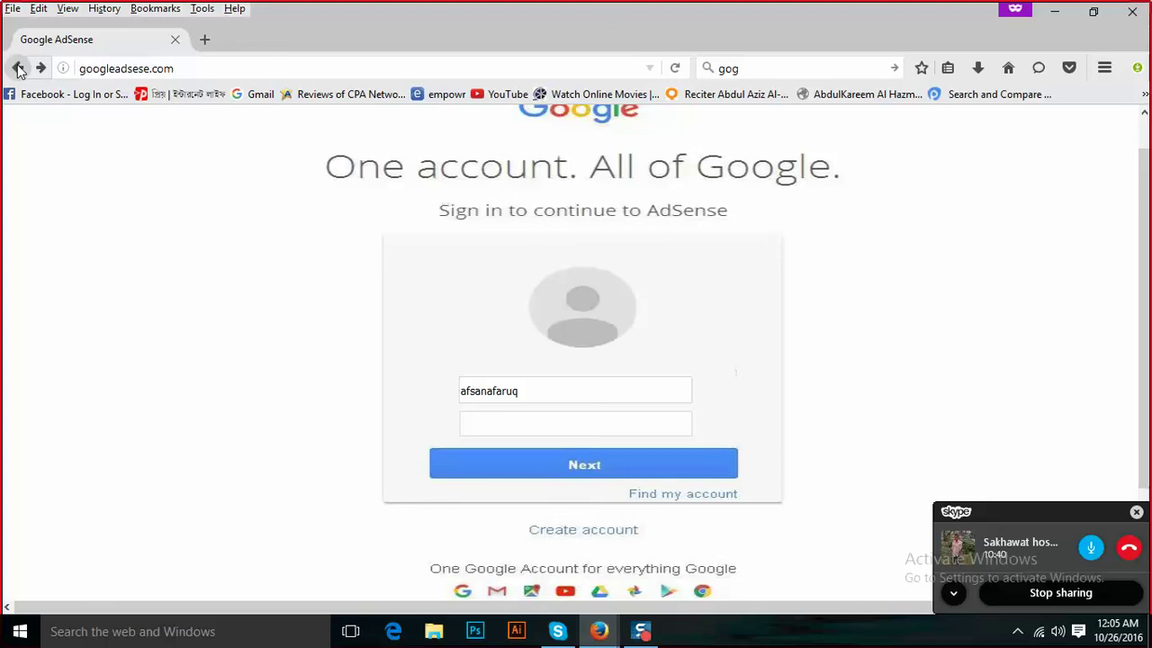
Go back to the 'google adsense sign in' results and open the genuine Google AdSense sign-in page.
click(18, 69)
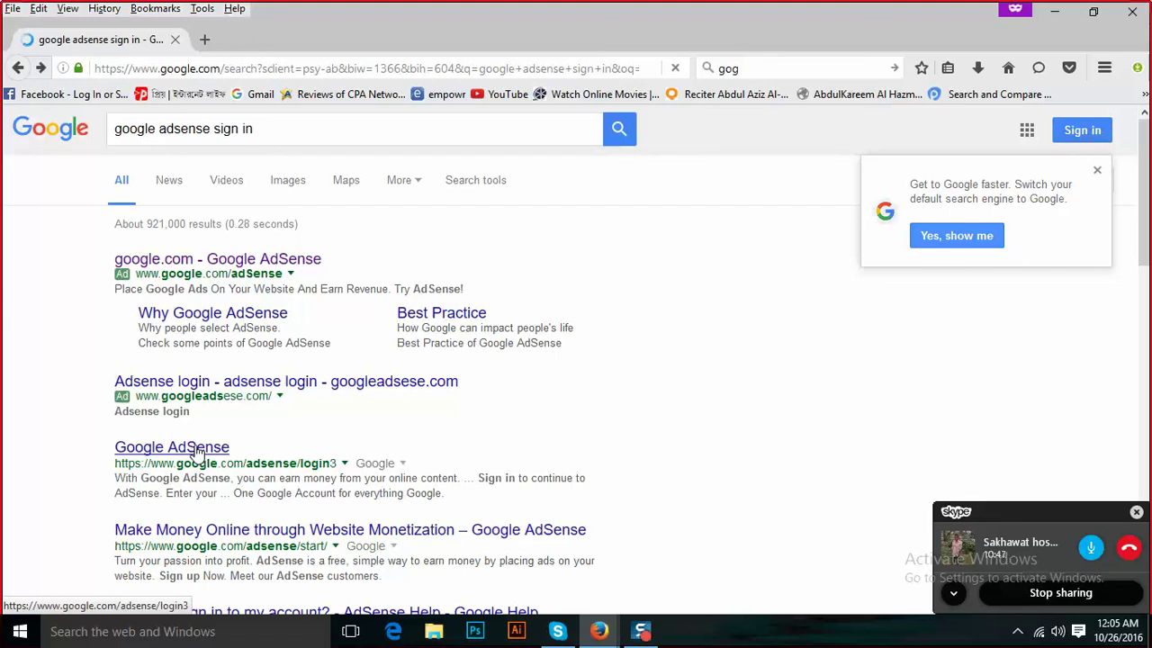
click(197, 450)
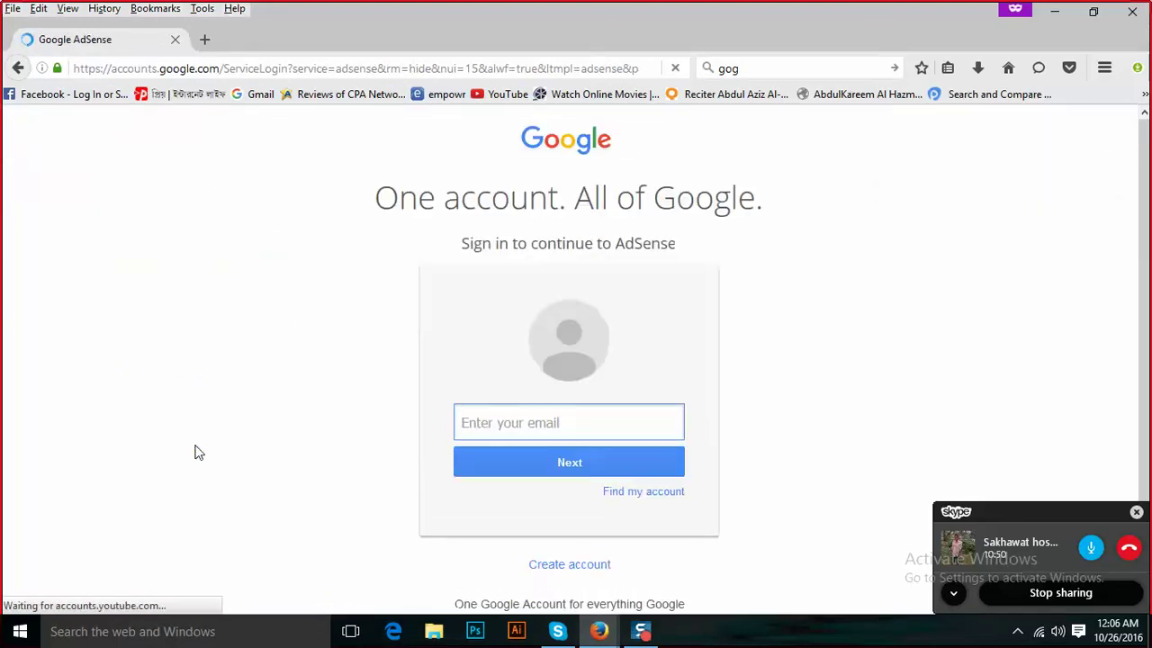
Sign in to AdSense with the saved account email and its password.
click(572, 412)
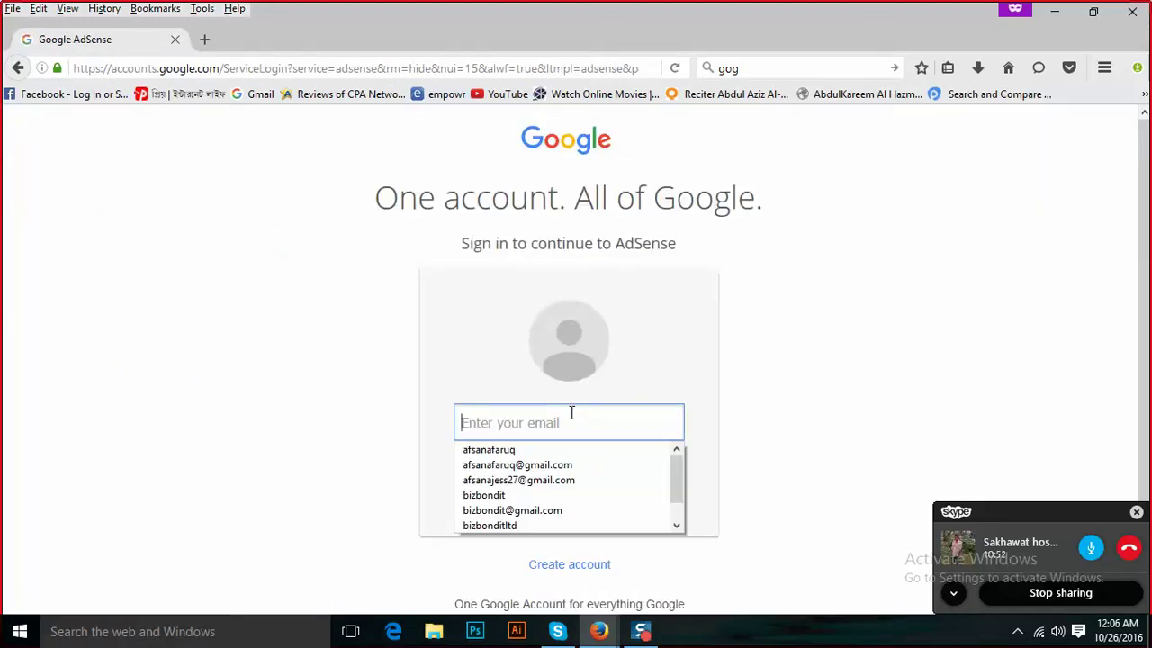
click(553, 465)
click(551, 462)
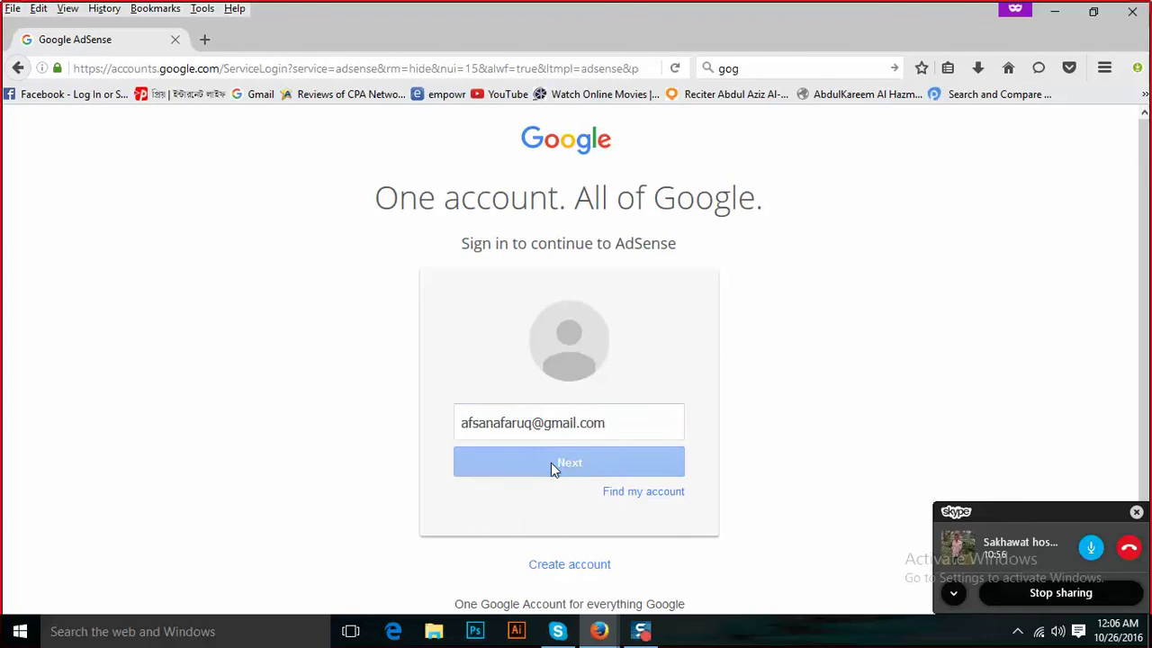
click(564, 481)
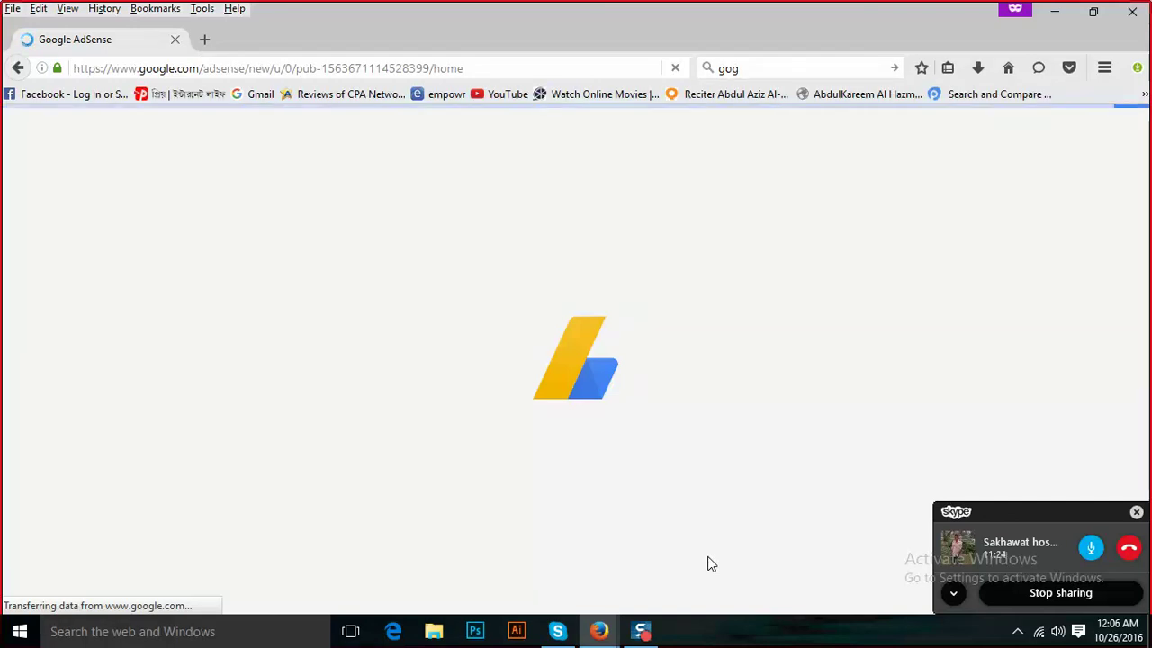
Restore the Firefox window, drag it around the desktop, then maximize it again.
click(1093, 12)
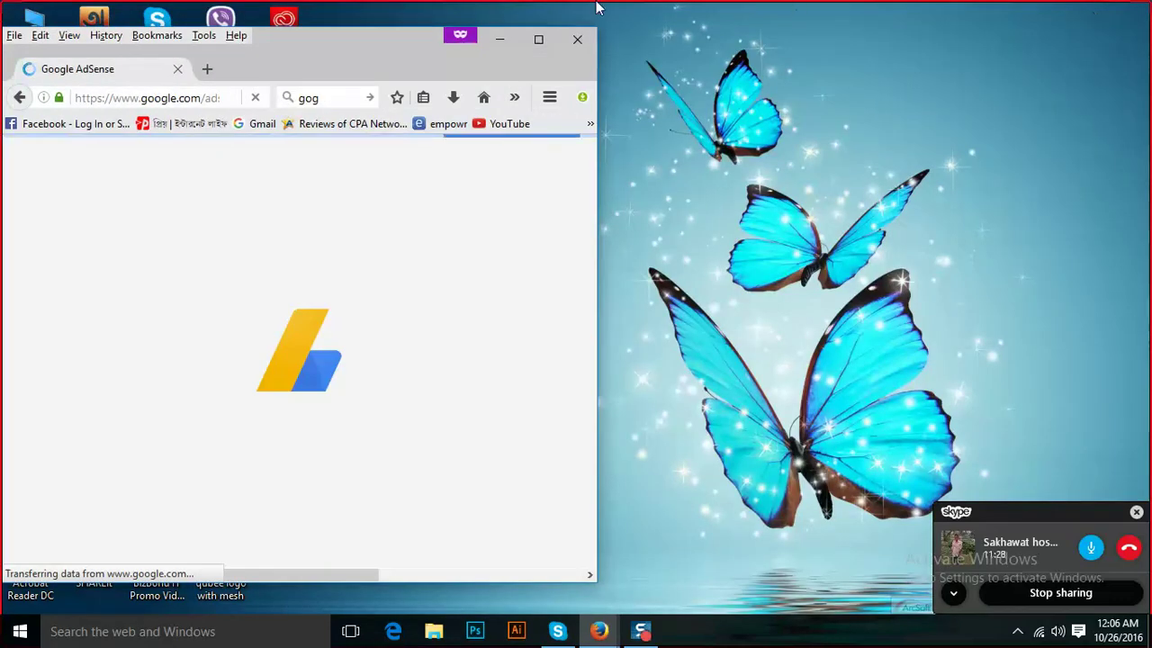
drag(398, 37, 466, 30)
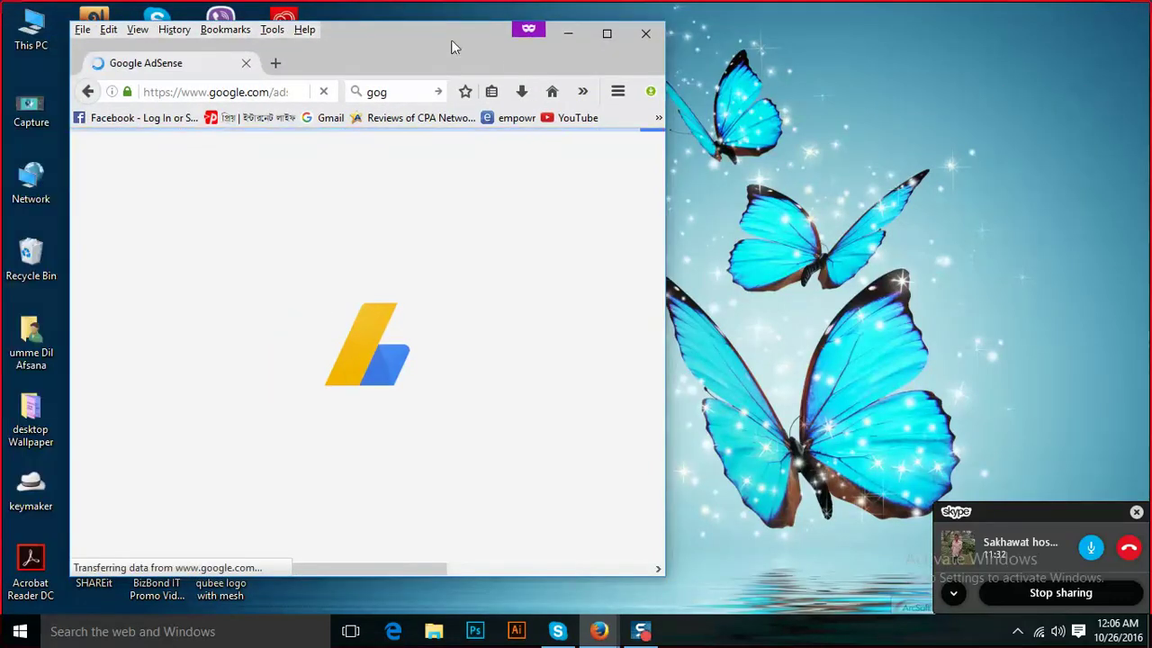
drag(405, 30, 1016, 87)
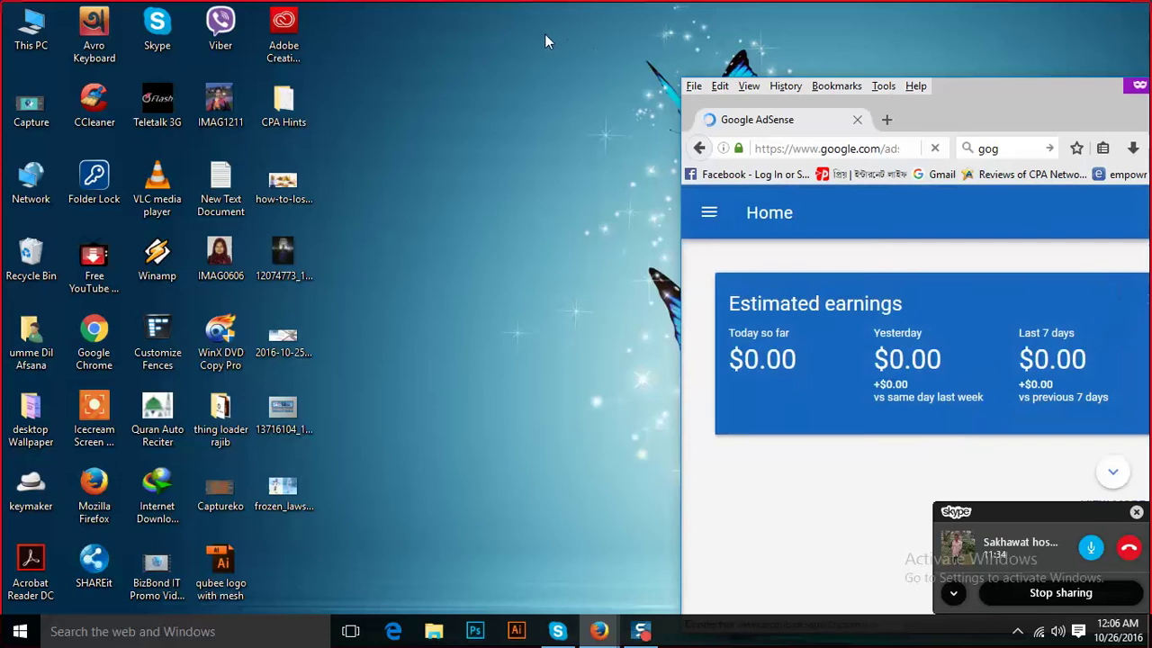
drag(967, 96, 648, 40)
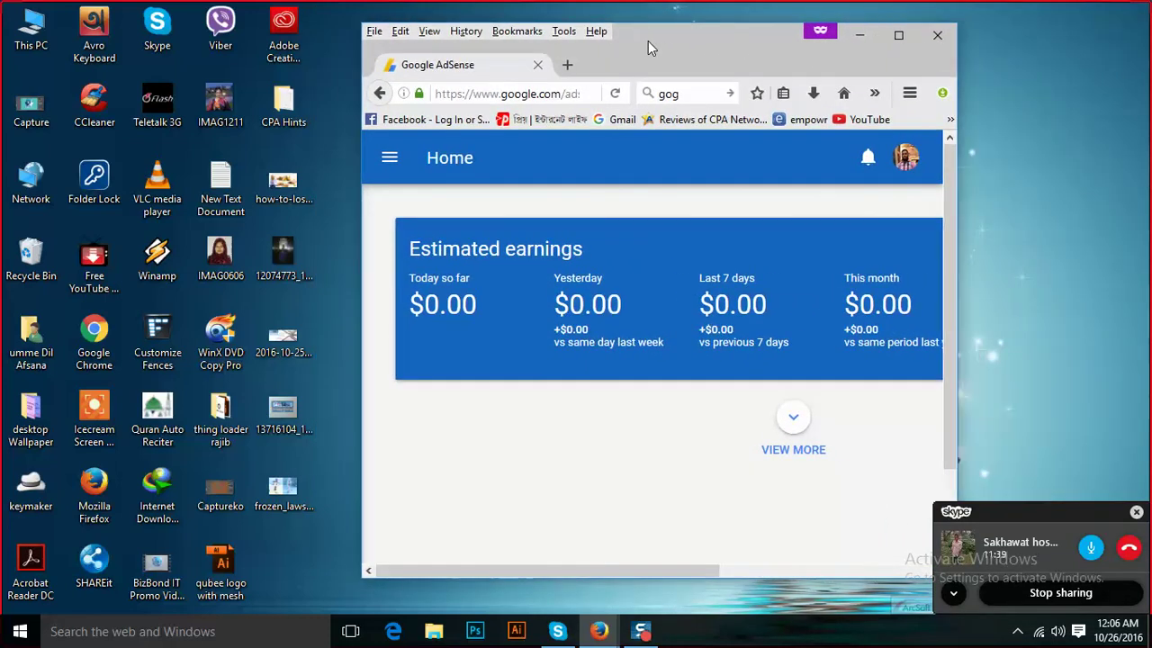
click(896, 38)
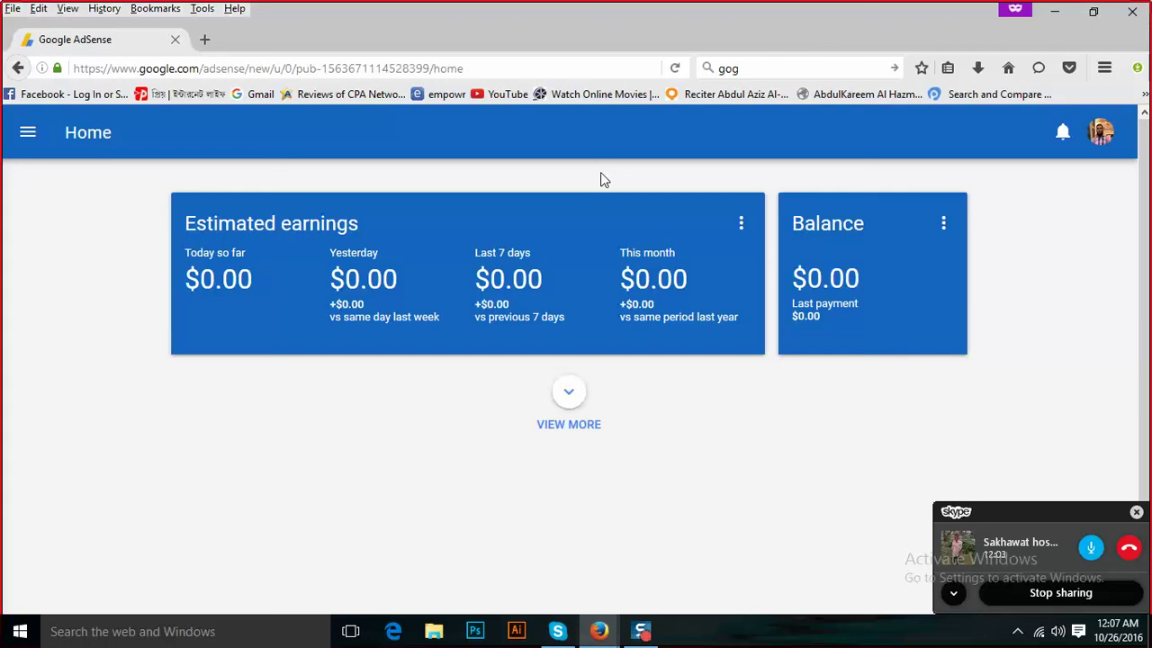
Show the AdSense sidebar listing My ads, Settings, Help and other sections.
click(28, 133)
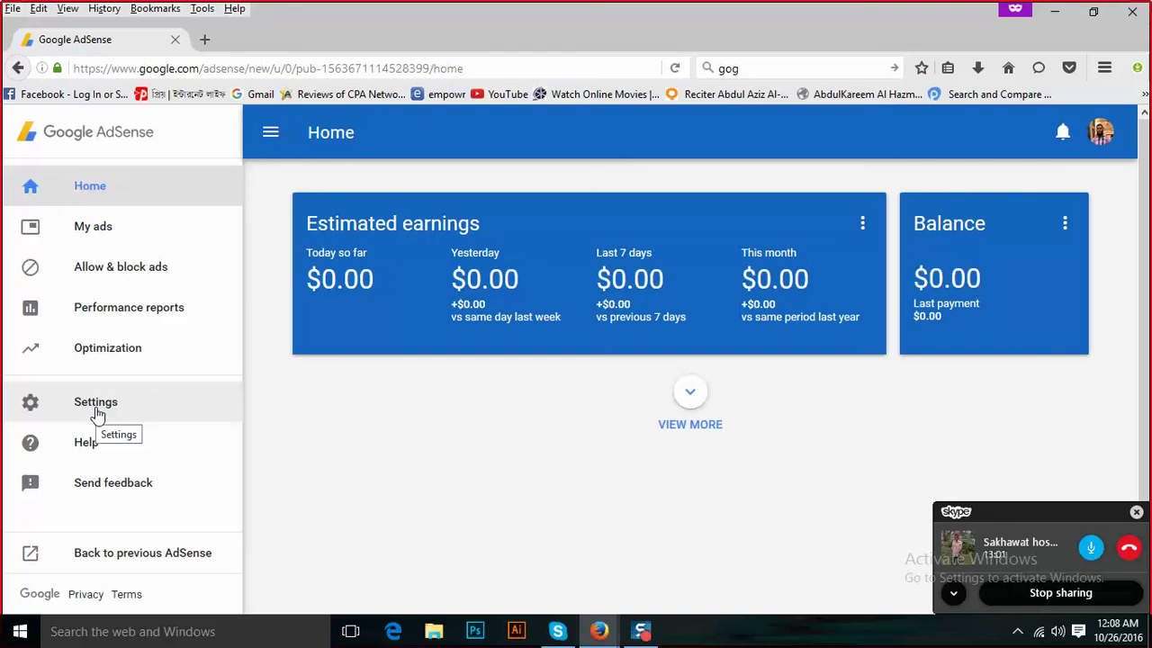
Go to Settings and open Policy violations under Status to check account level violations.
click(97, 414)
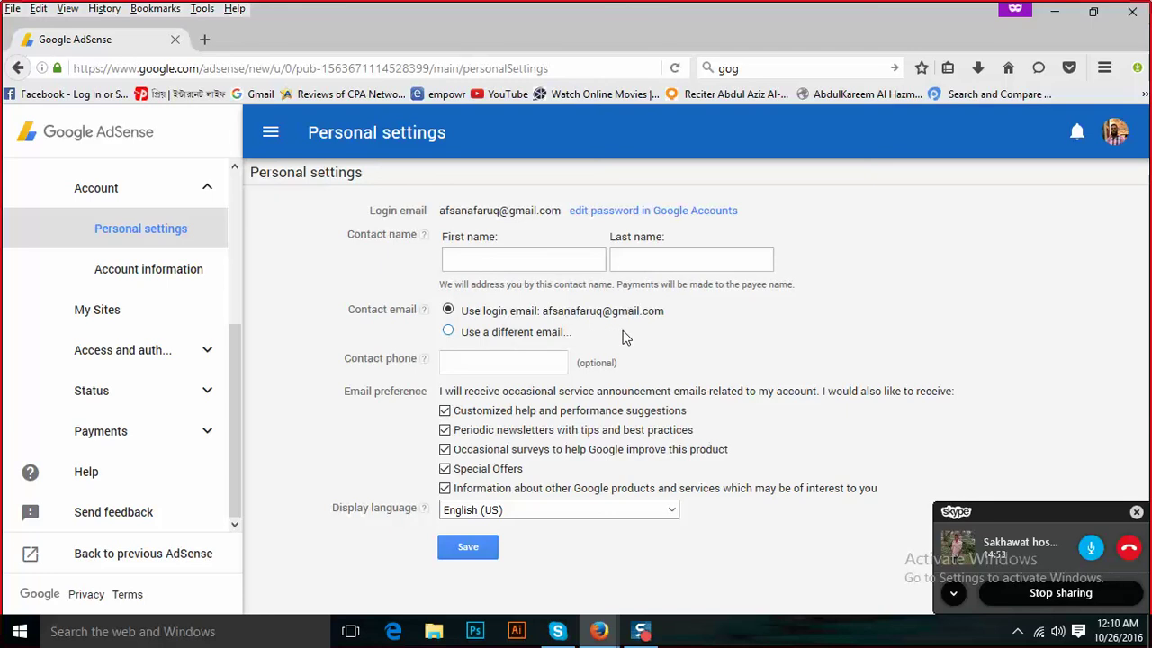
click(141, 404)
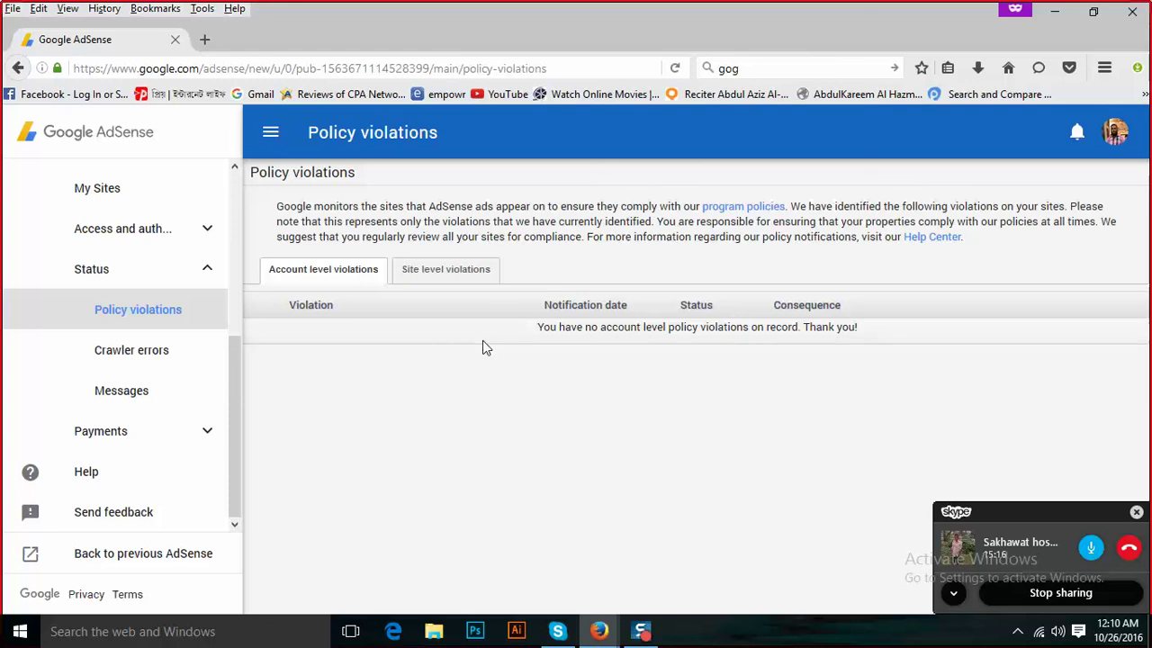
Check the Site level violations tab, then return to the AdSense Home dashboard.
click(465, 275)
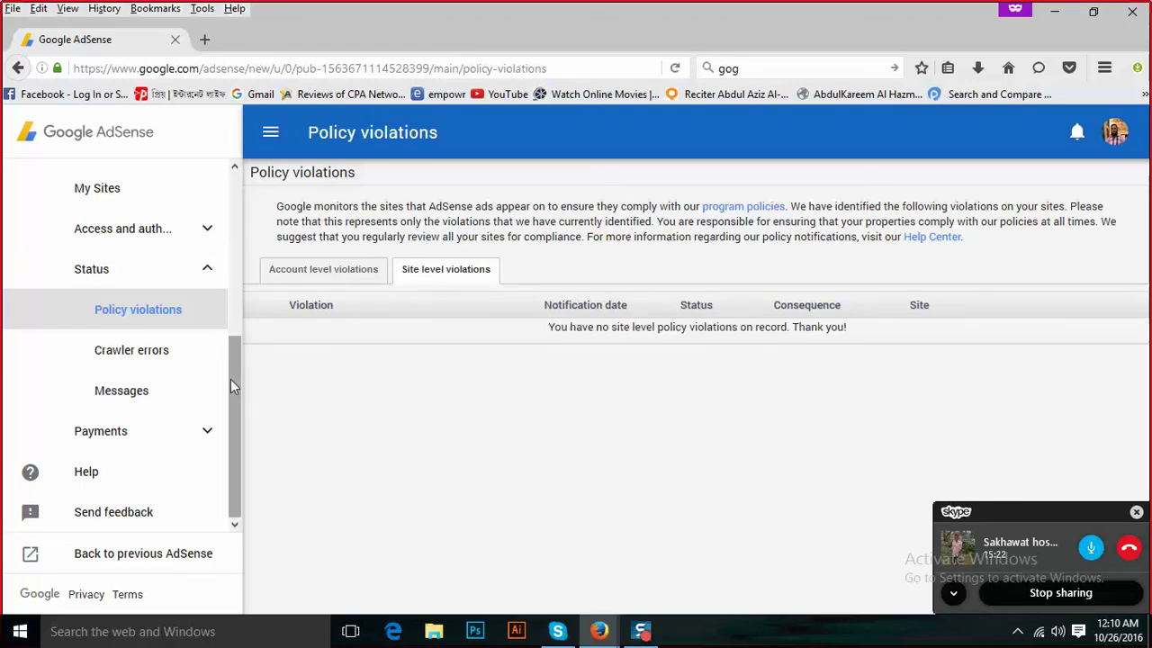
drag(230, 379, 177, 187)
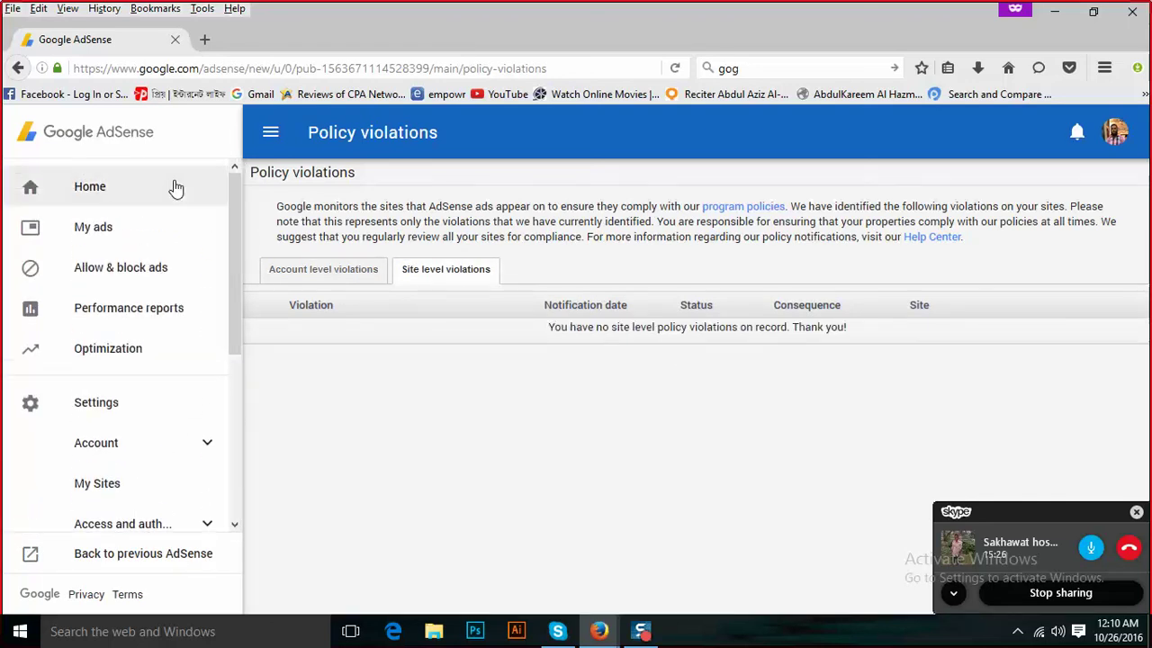
click(177, 187)
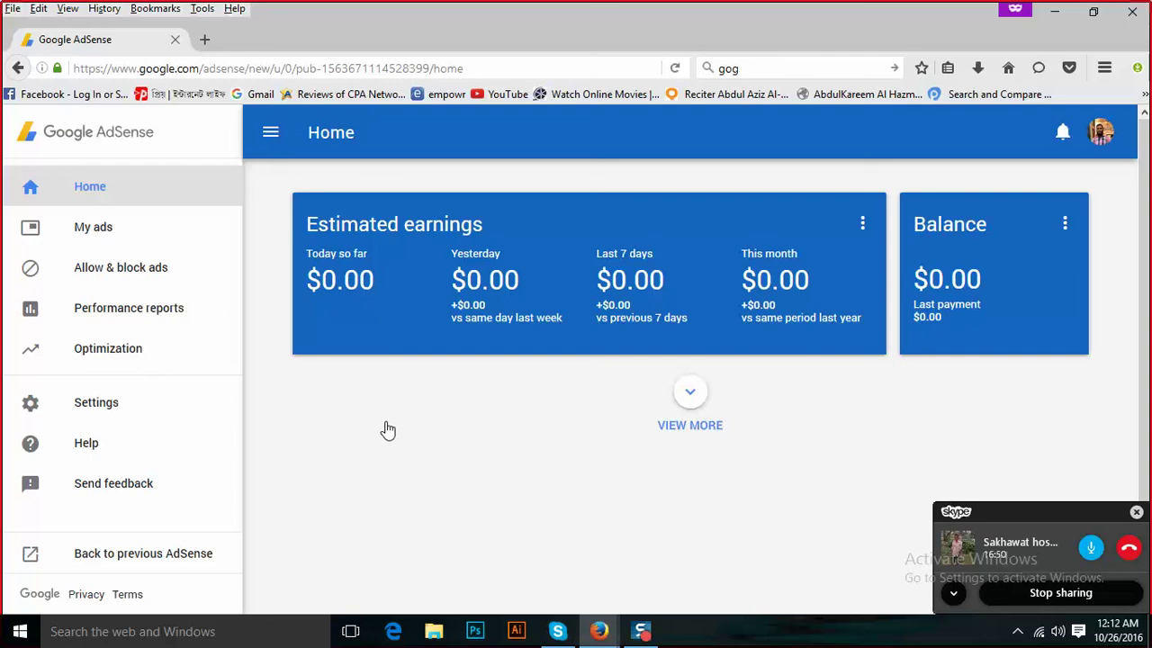
click(1102, 133)
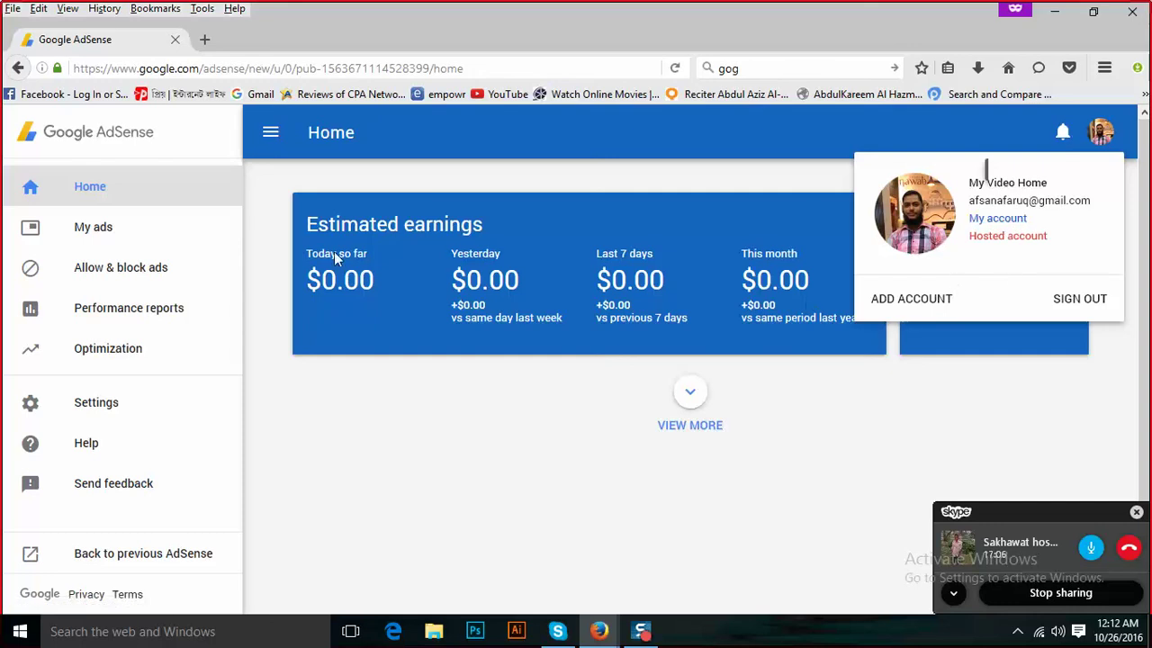
Collapse and reopen the sidebar, then show the profile's Google account panel.
click(271, 134)
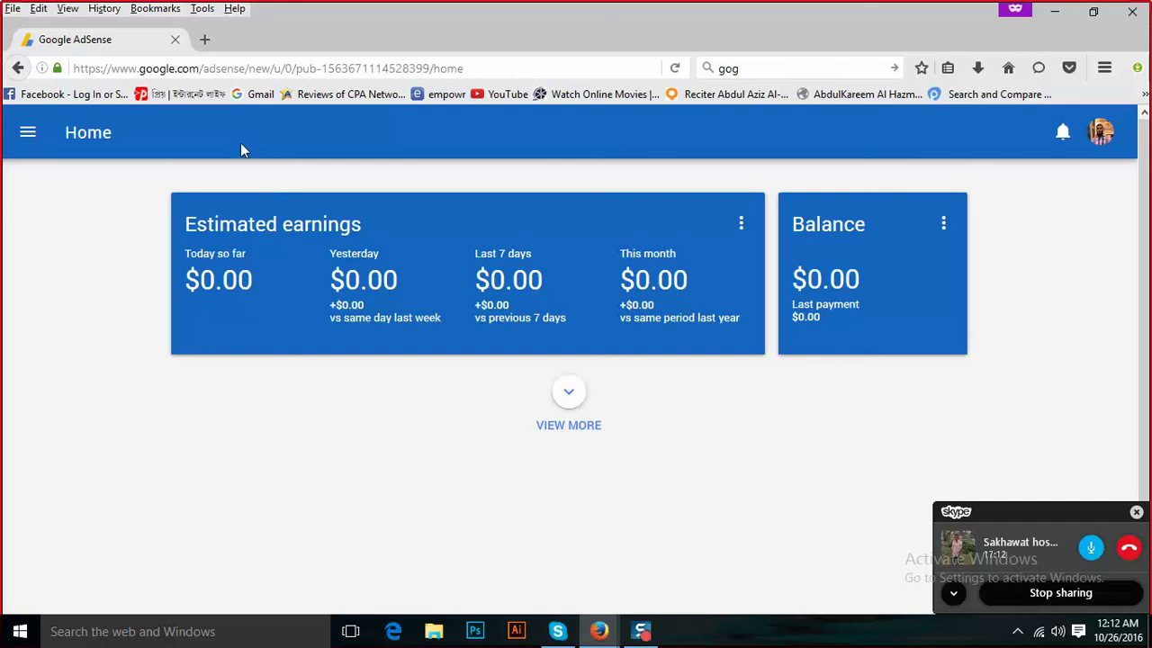
click(28, 144)
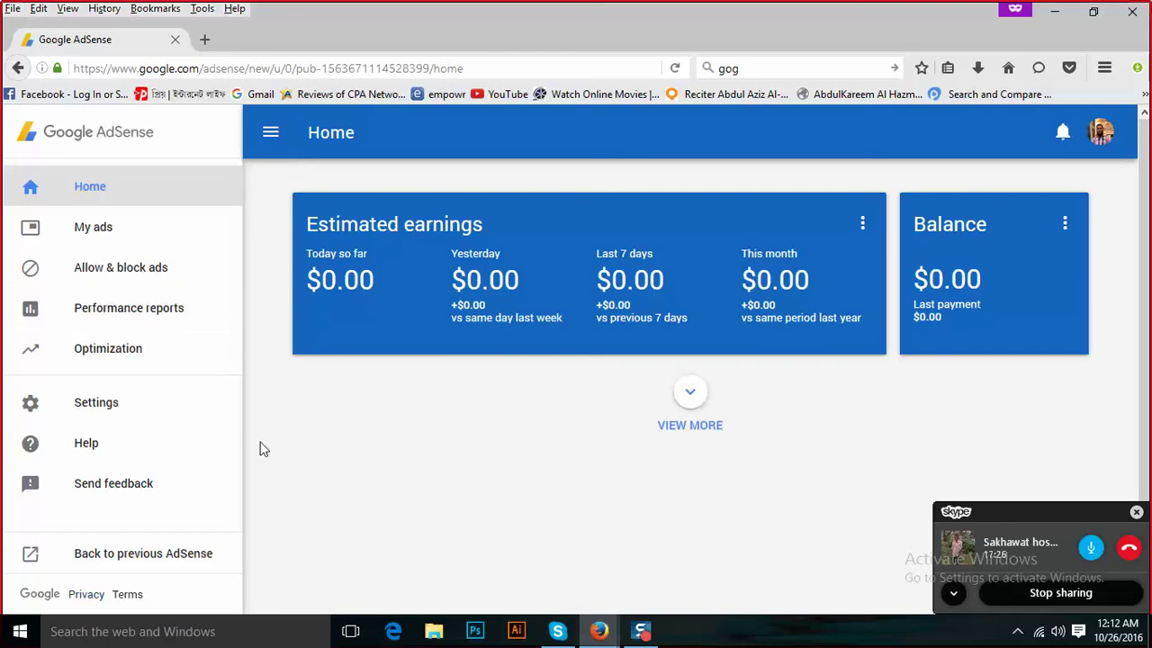
click(1102, 135)
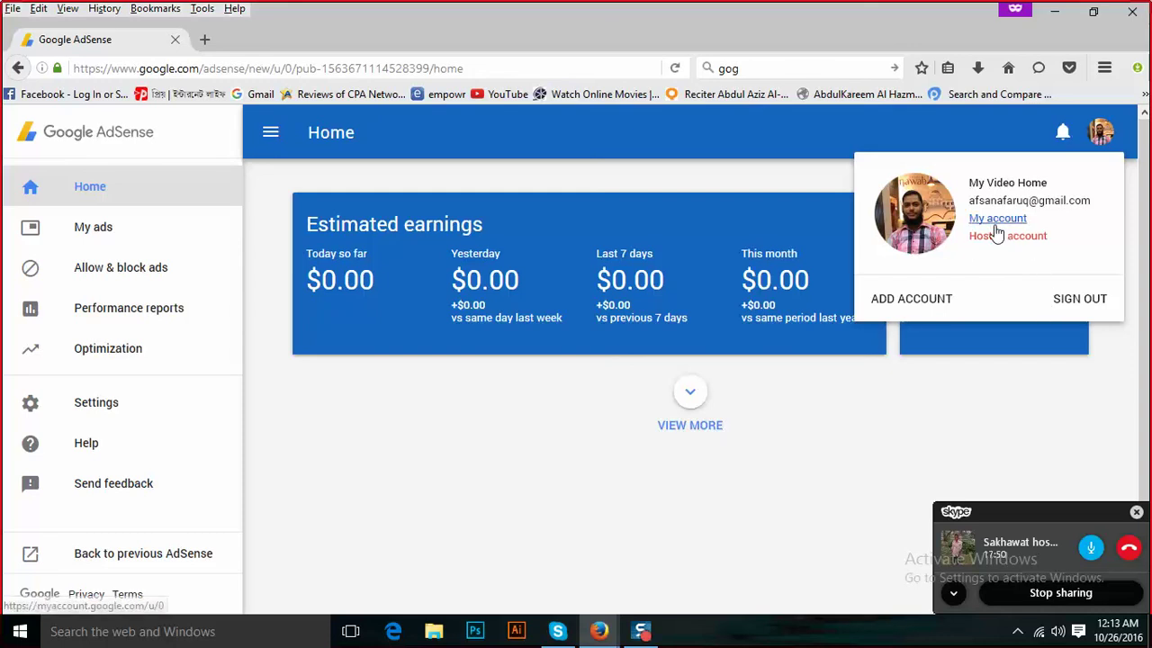
Visit Google's My Account page, then go back to the AdSense Home dashboard.
click(997, 219)
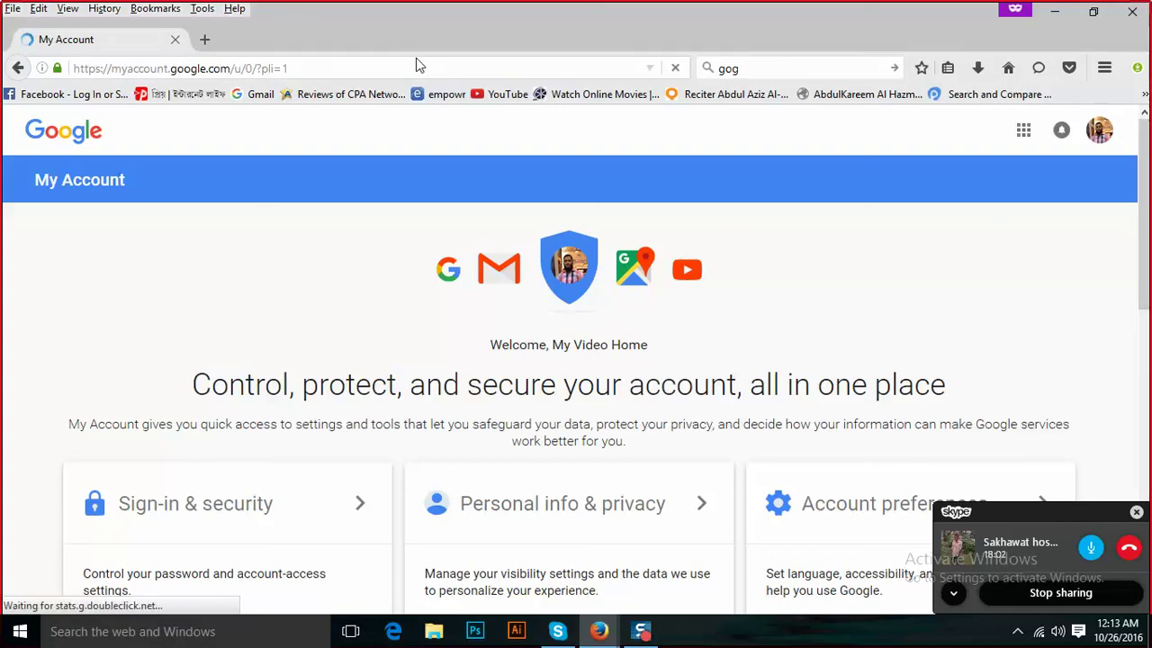
click(19, 70)
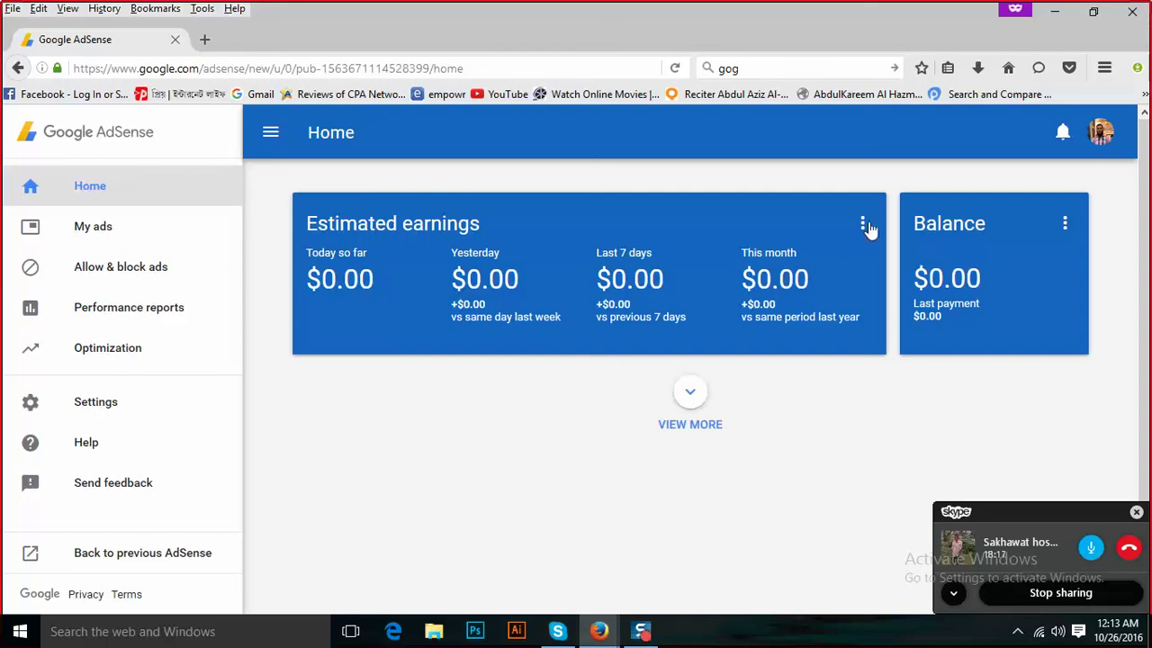
Inspect the Estimated earnings and Balance card menus, then go to Personal settings.
click(863, 225)
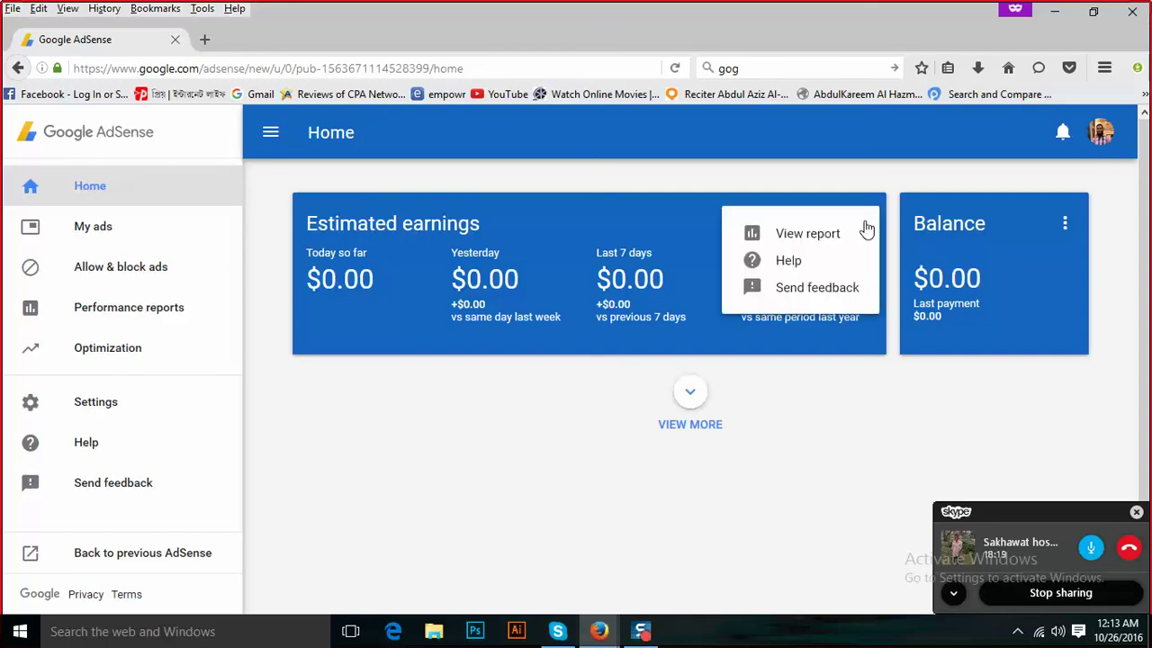
click(1064, 225)
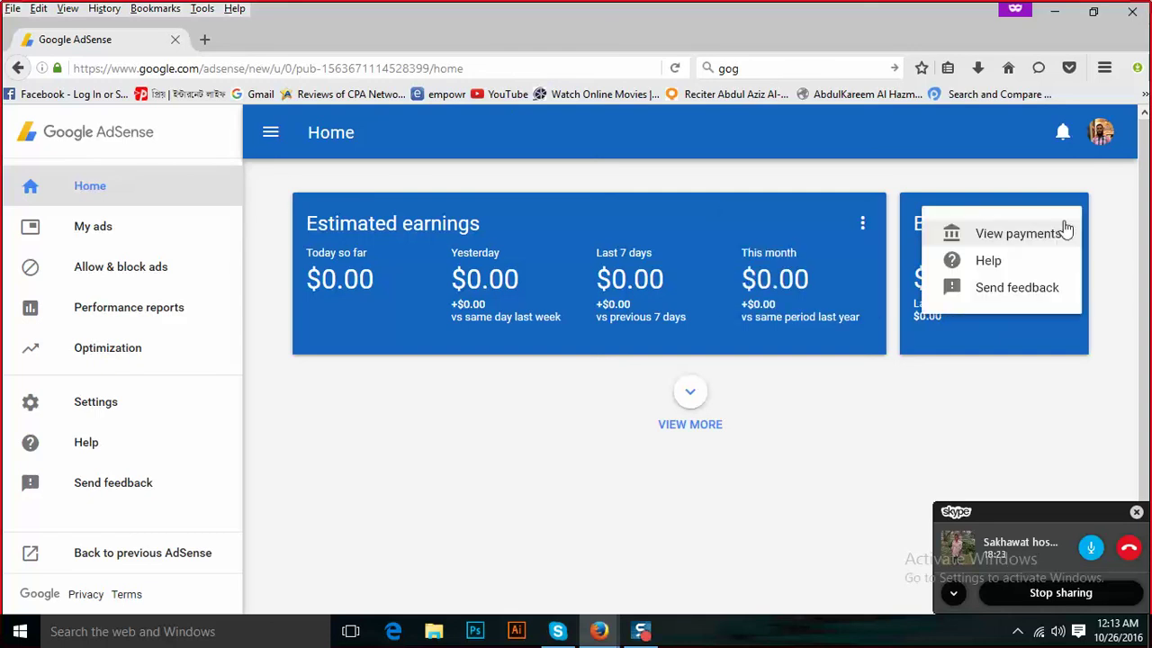
click(390, 461)
click(84, 407)
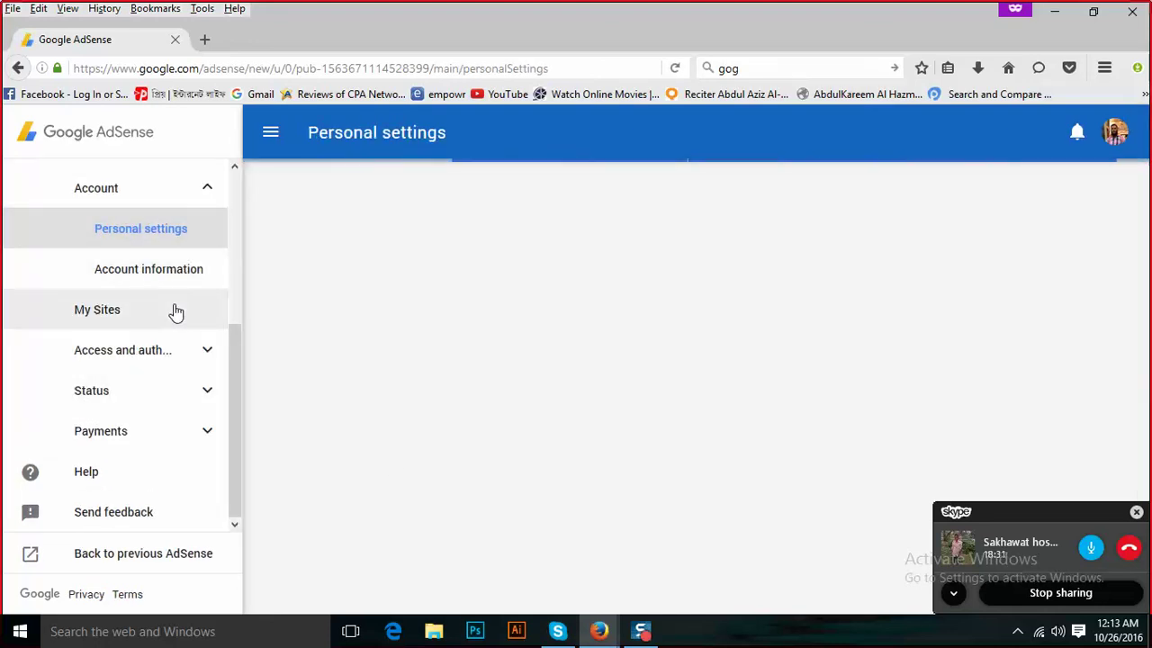
View the Account information page with the publisher ID, then switch to Skype.
click(185, 270)
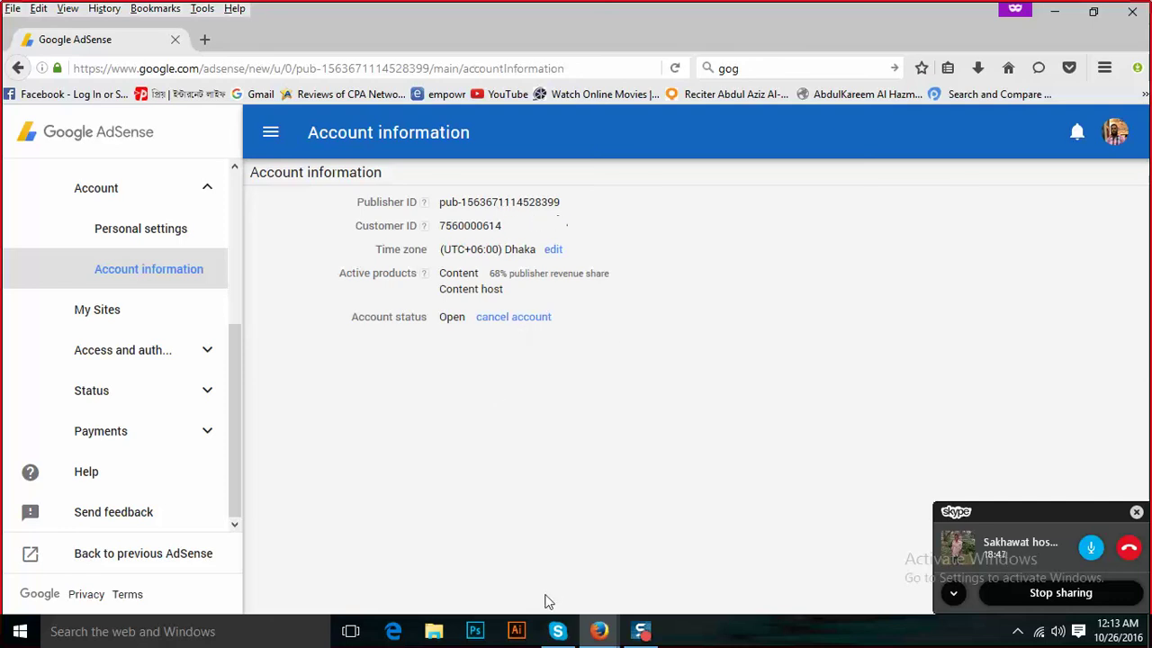
click(557, 631)
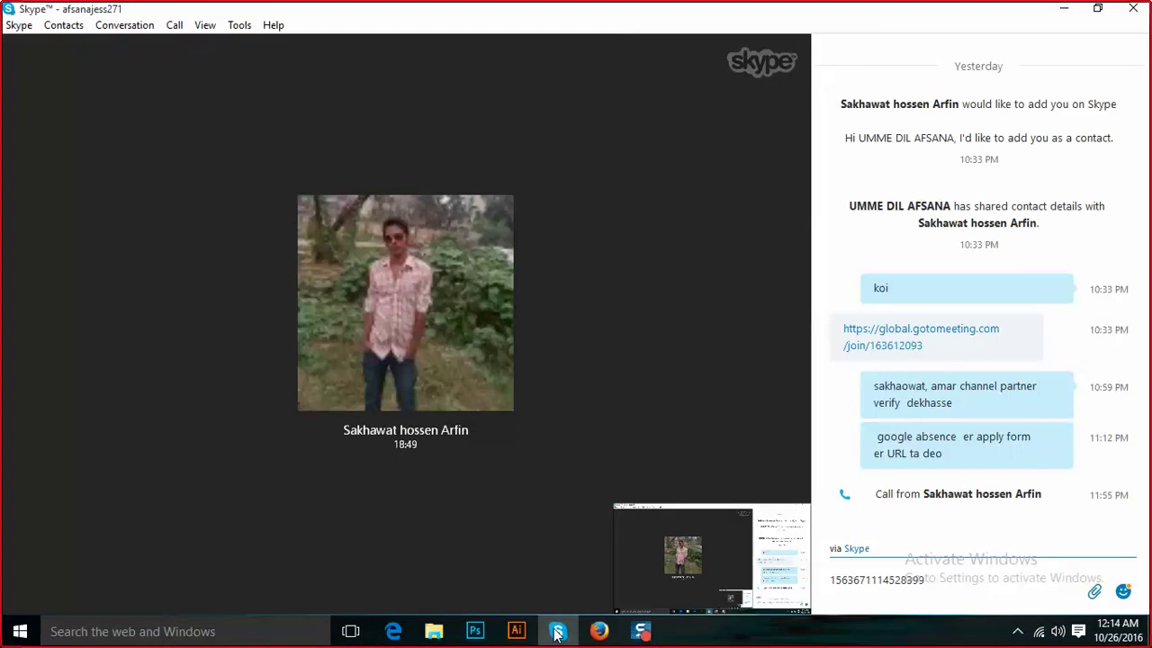
Minimize Skype to bring the AdSense Account information page back into view.
click(557, 630)
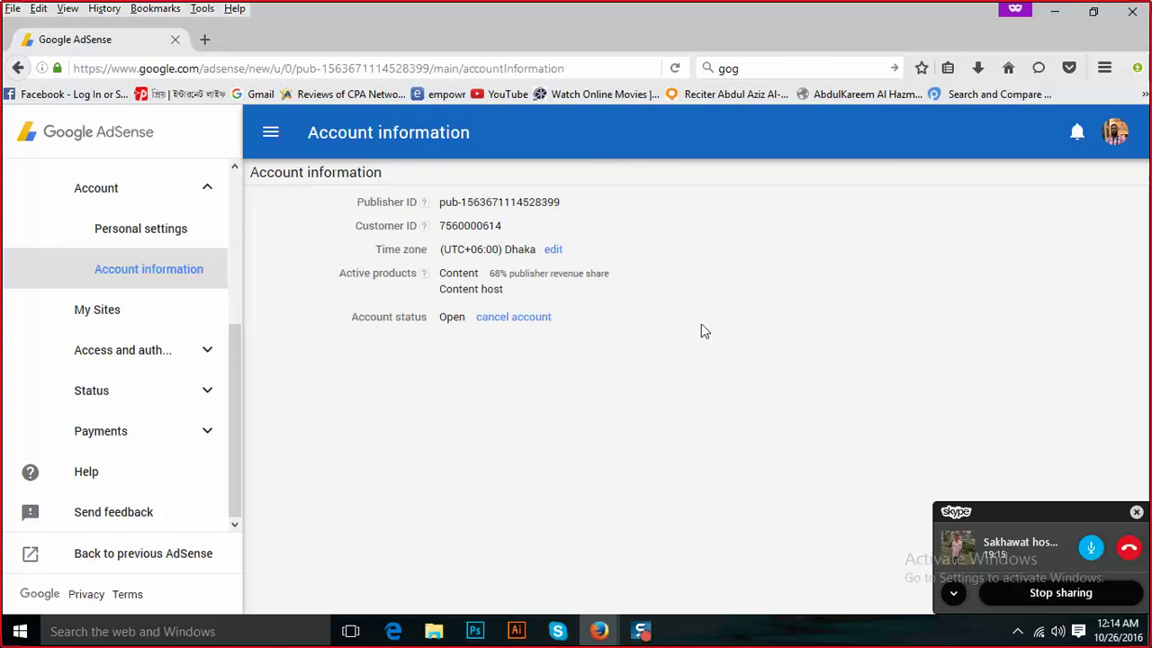
Collapse and reopen the AdSense navigation drawer, then open the Google account panel from the avatar.
click(268, 133)
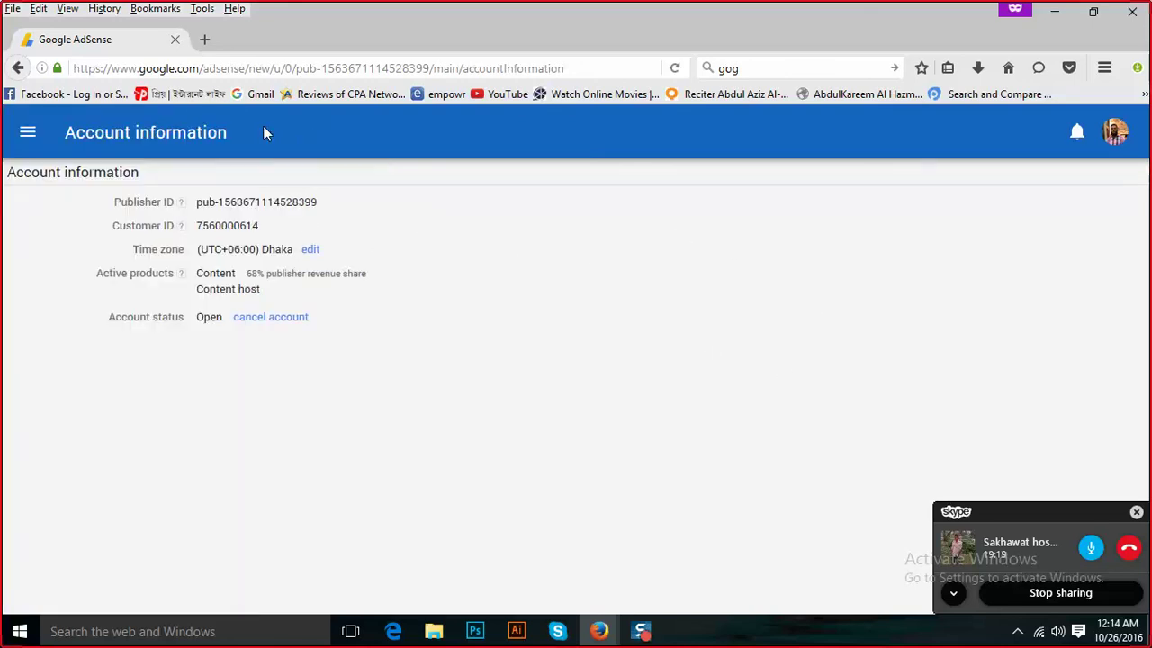
click(28, 135)
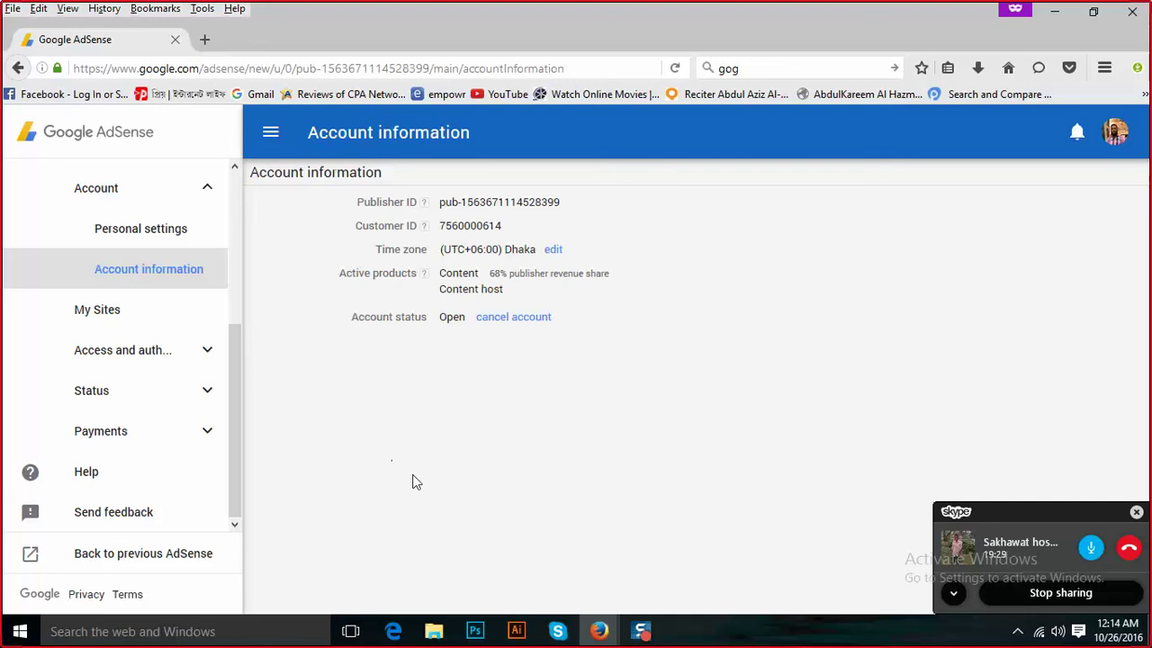
click(1114, 132)
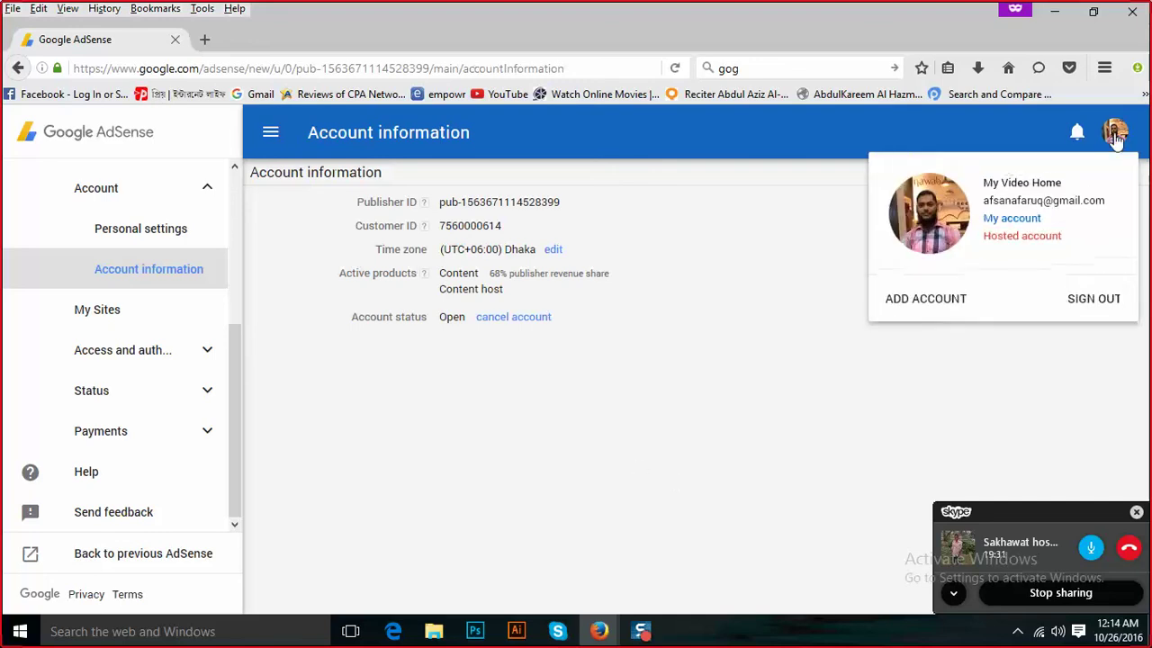
Sign out of AdSense and load YouTube from the bookmarks toolbar.
click(1102, 306)
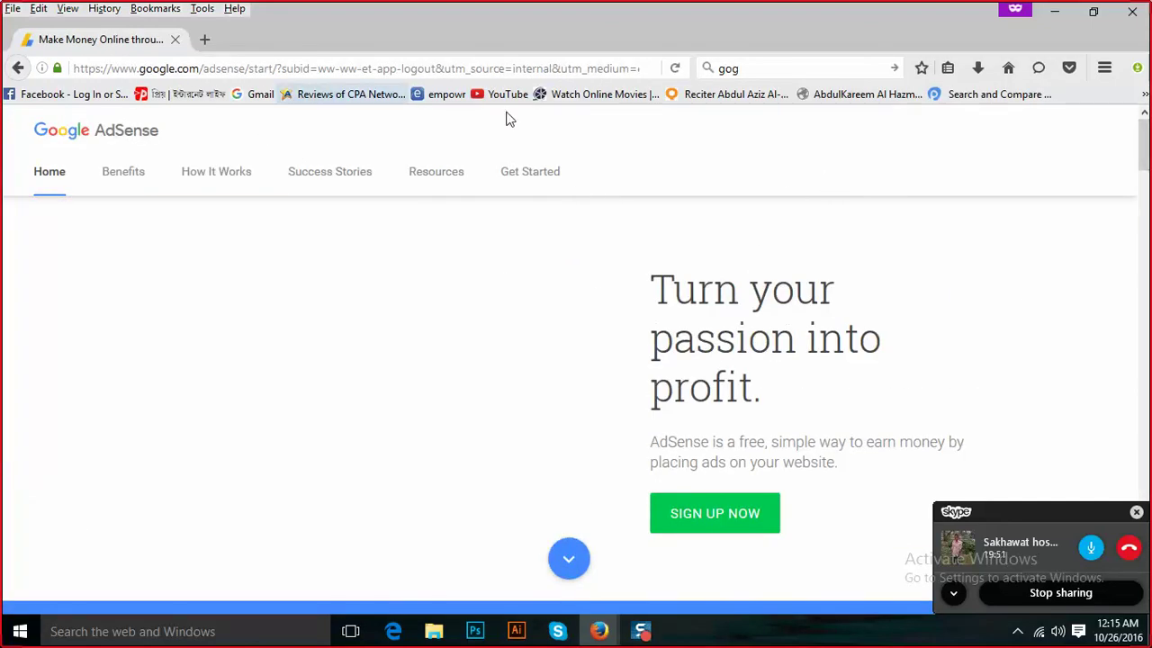
click(507, 94)
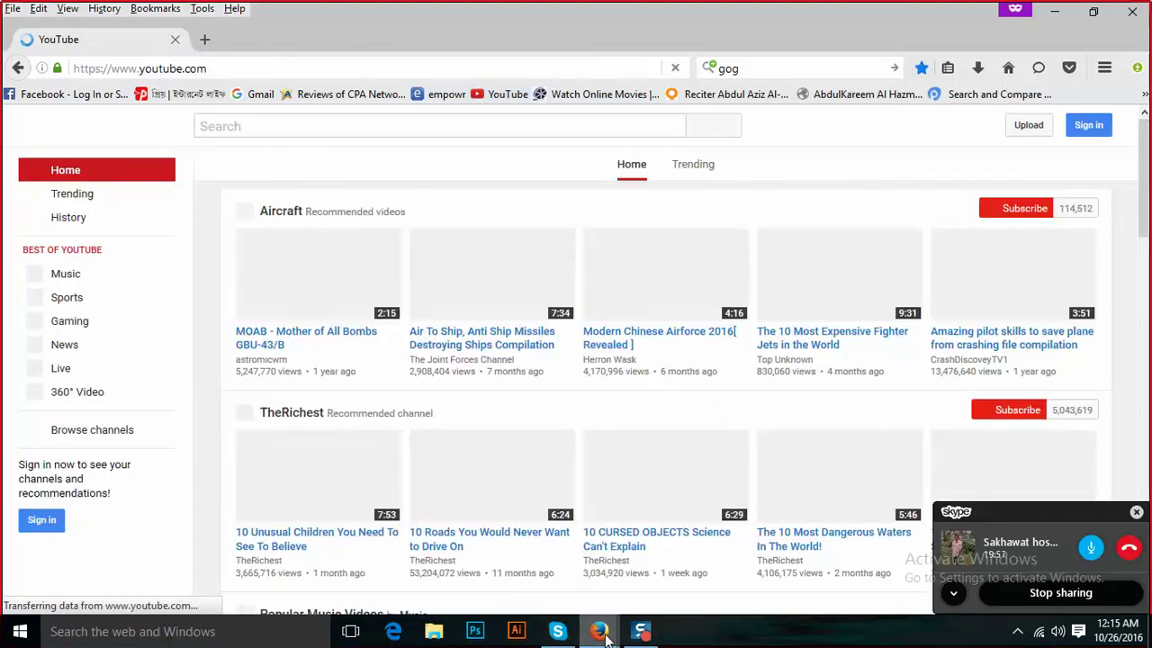
Close the extra Firefox New Tab window and end the Skype call.
mouse_move(605, 635)
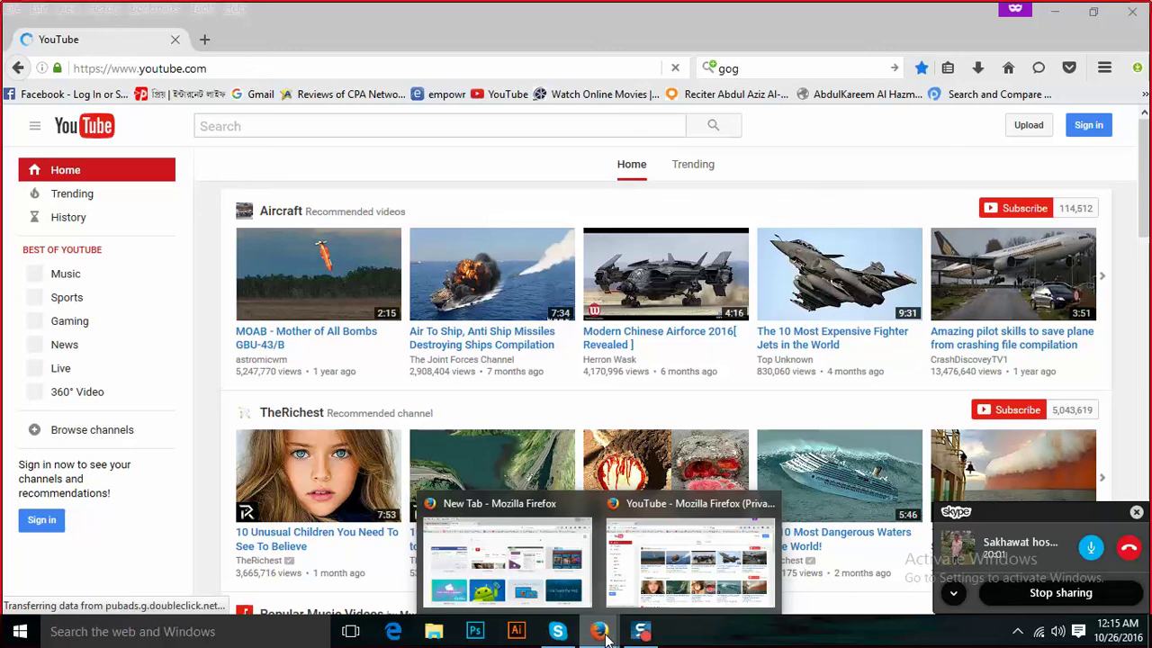
mouse_move(587, 510)
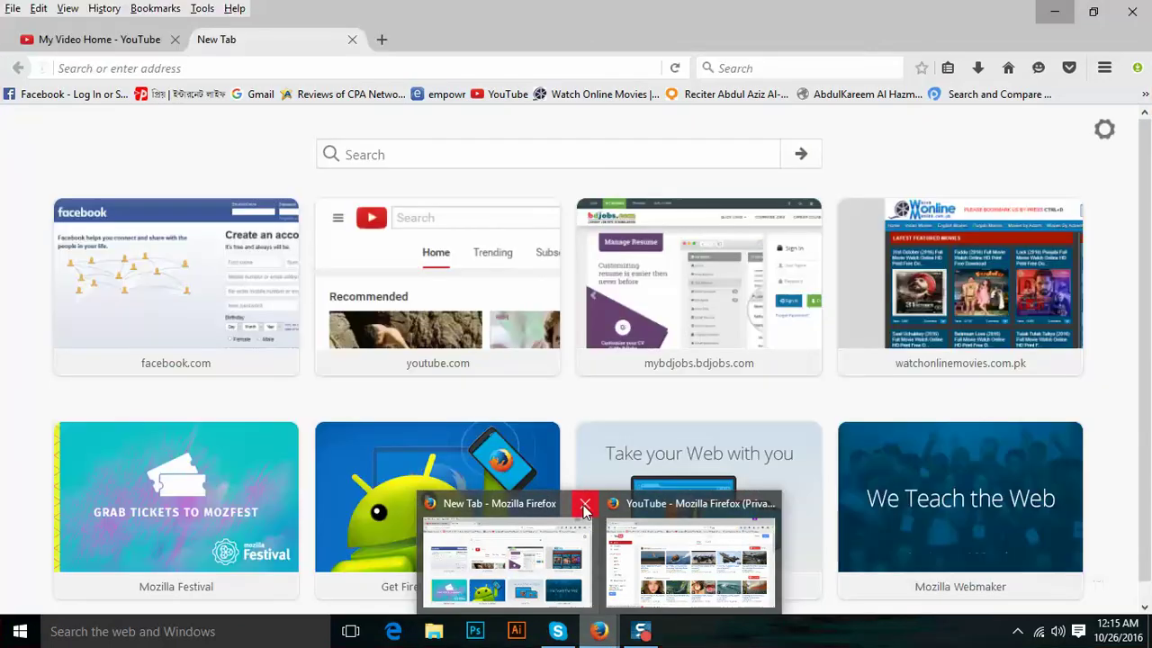
click(586, 509)
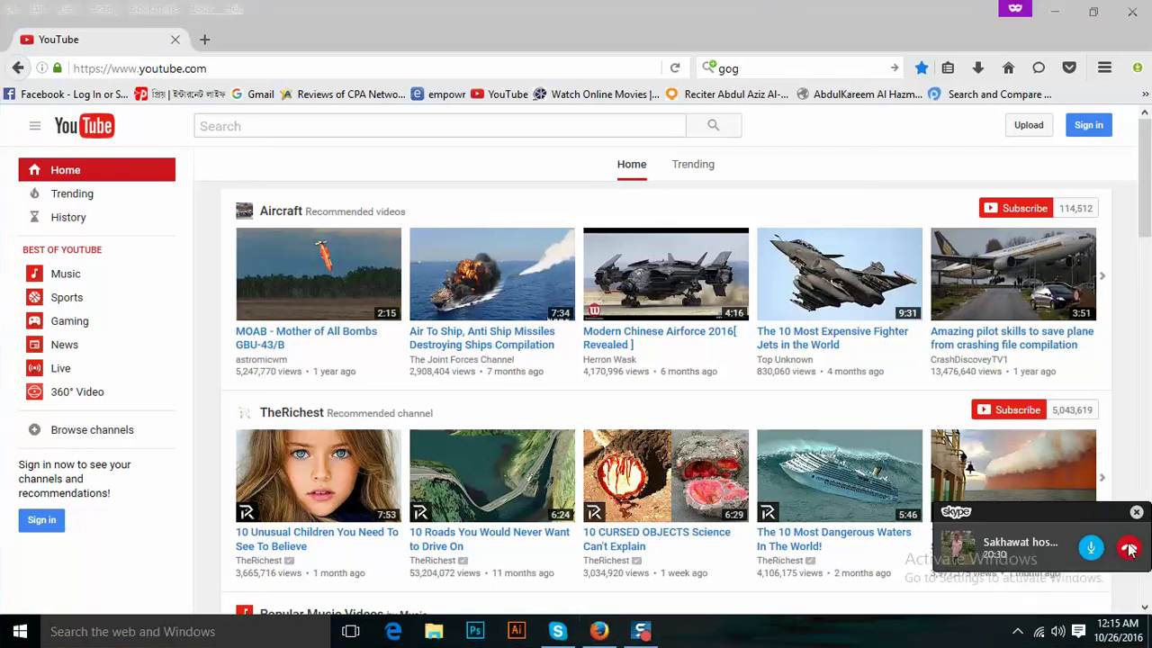
click(1054, 11)
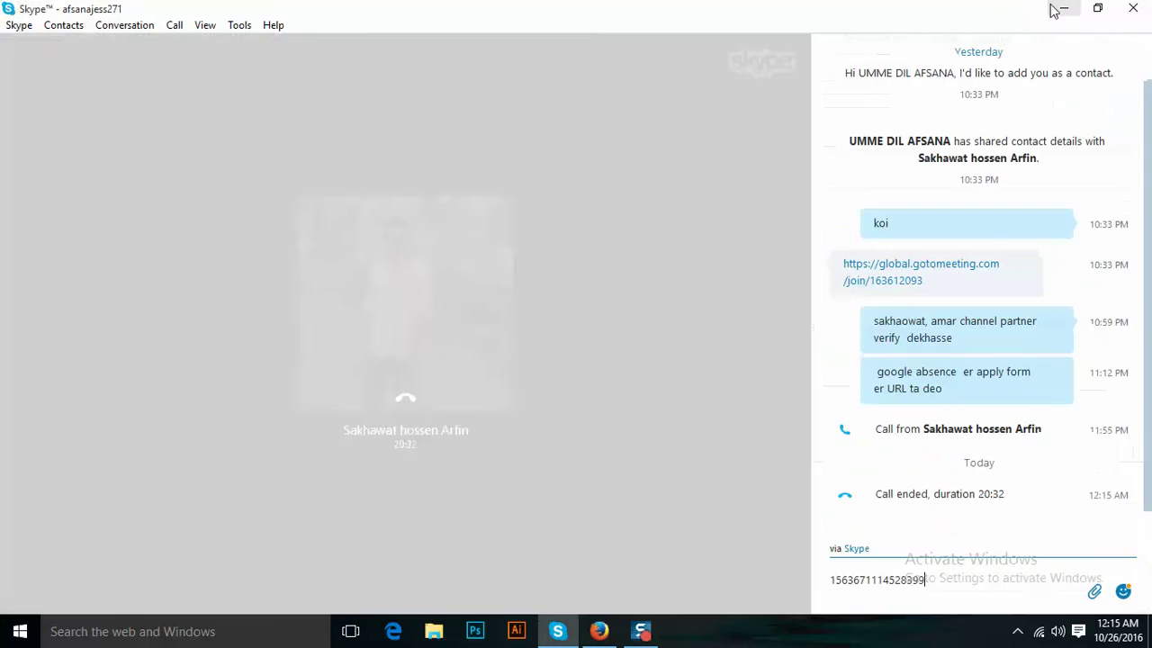